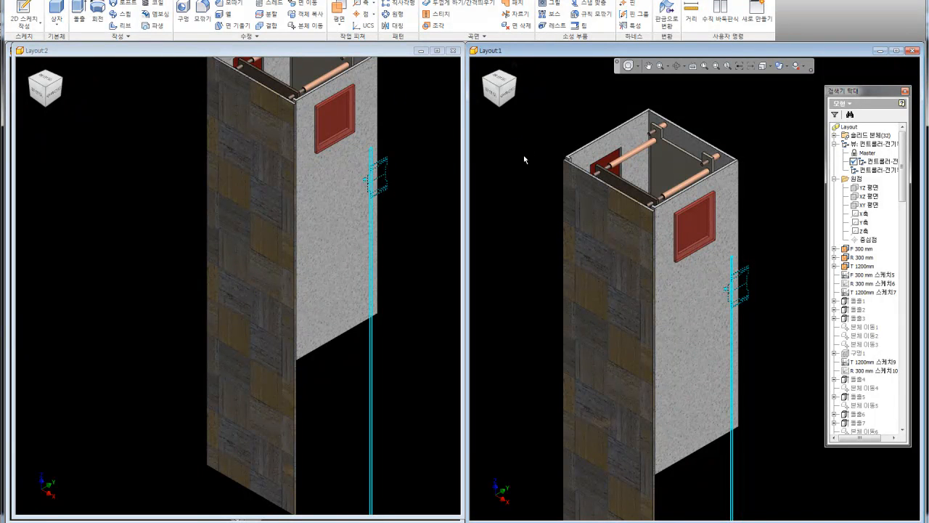
pyautogui.scroll(-2, 587, 269)
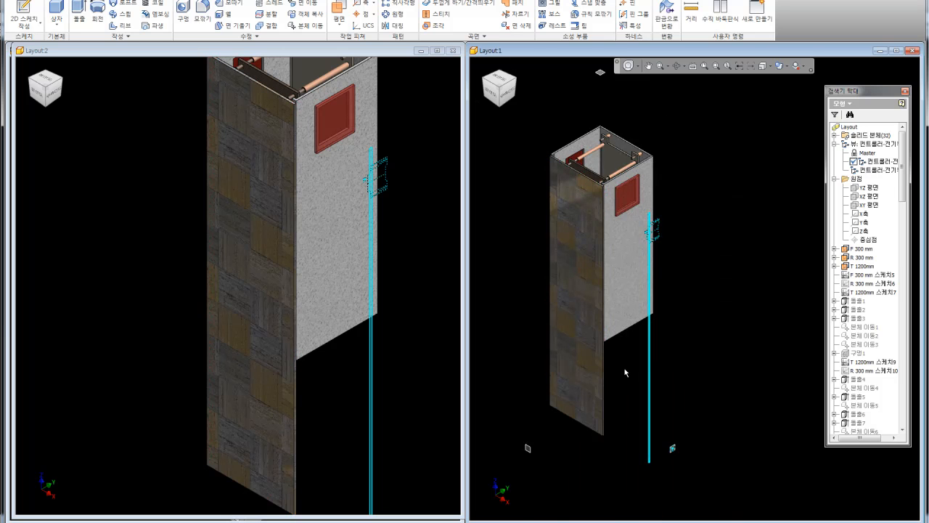
pyautogui.scroll(3, 675, 189)
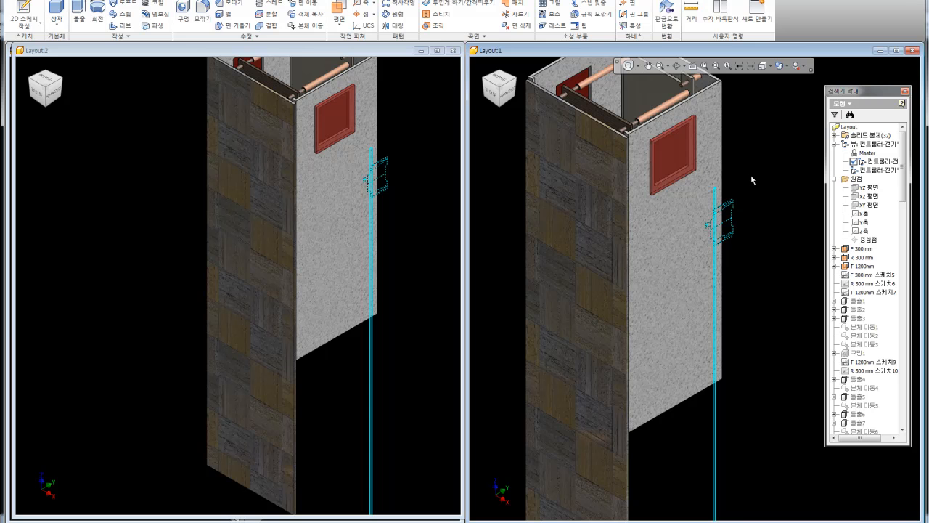
pyautogui.scroll(5, 733, 198)
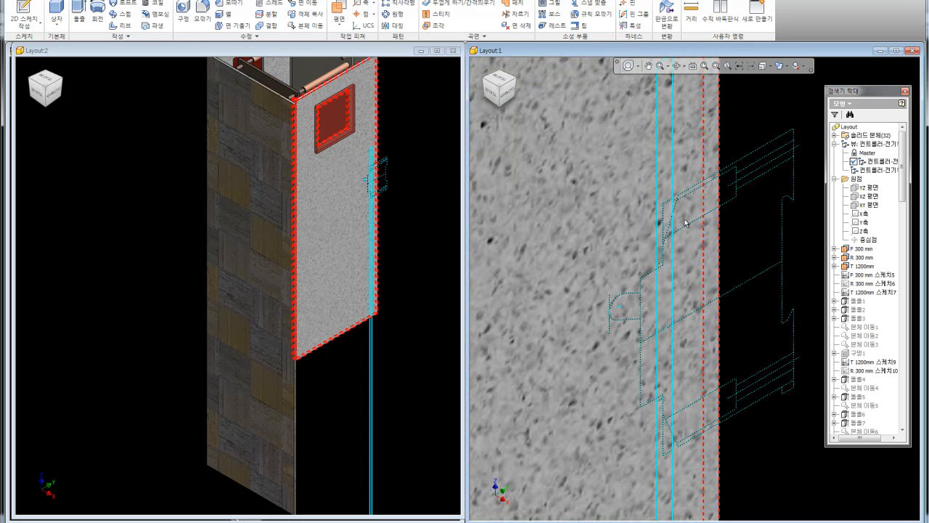
pyautogui.scroll(-8, 719, 202)
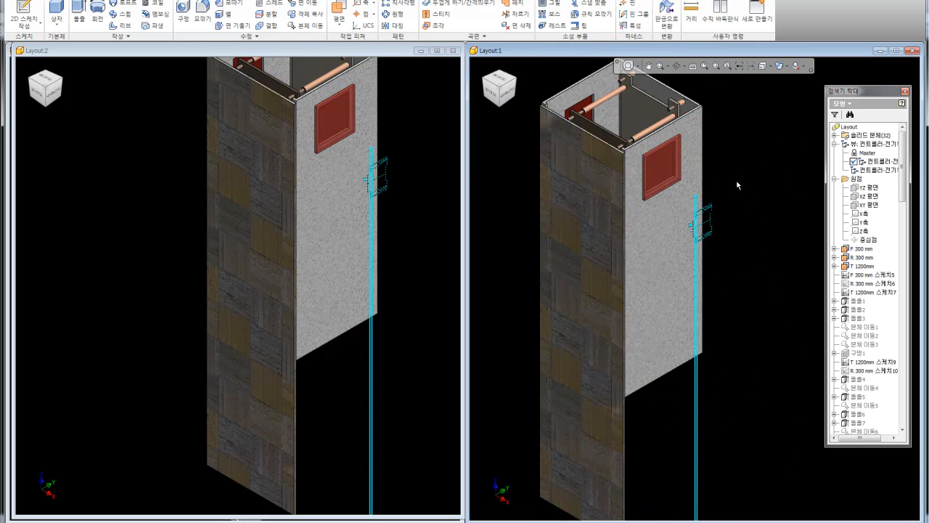
pyautogui.scroll(-5, 736, 184)
pyautogui.scroll(3, 745, 231)
pyautogui.moveTo(793, 231); pyautogui.dragTo(746, 246, button='middle')
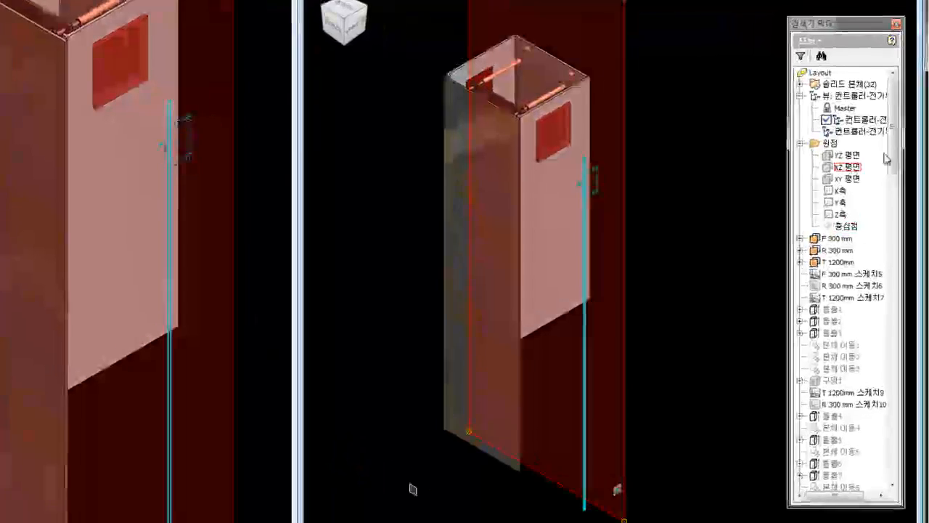
# Make 스케치34, the sketch belonging to extrusion 돌출27, visible in the model
pyautogui.moveTo(902, 190); pyautogui.dragTo(904, 404)
pyautogui.moveTo(892, 459); pyautogui.dragTo(892, 472)
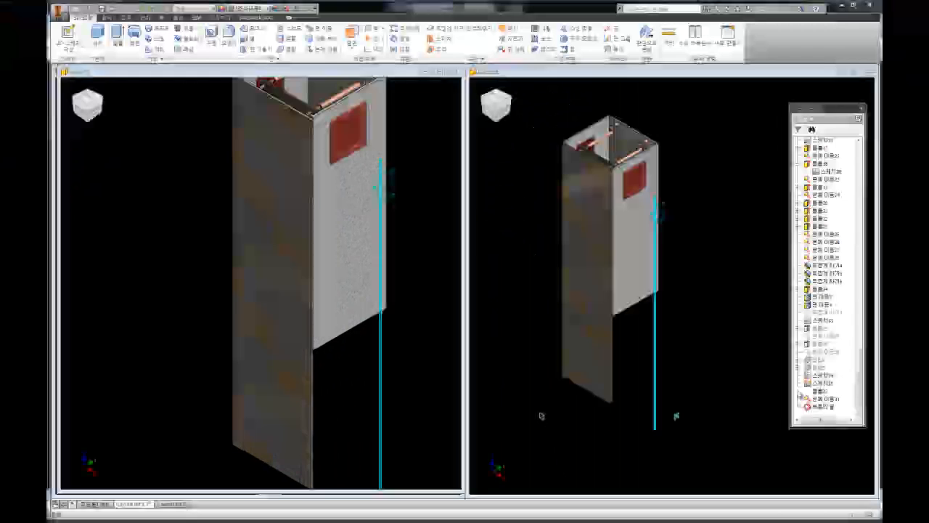
pyautogui.click(792, 462)
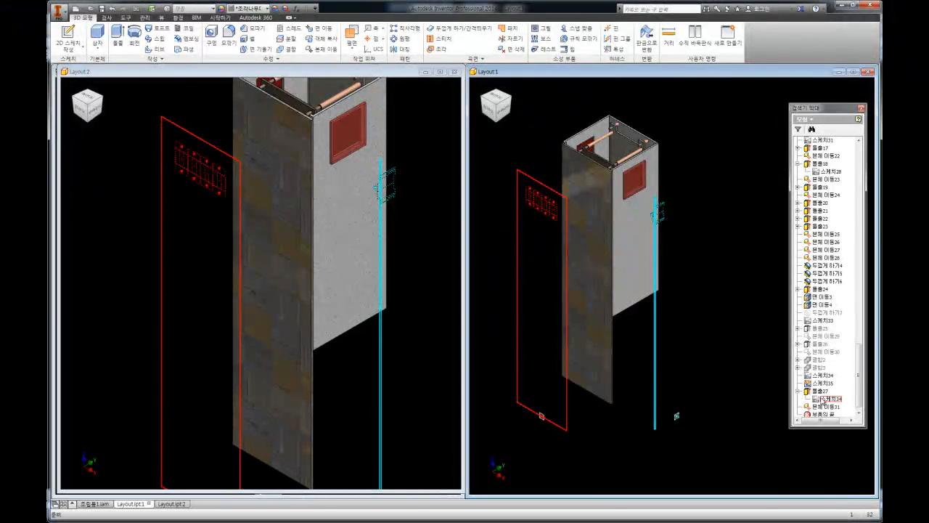
pyautogui.rightClick(836, 475)
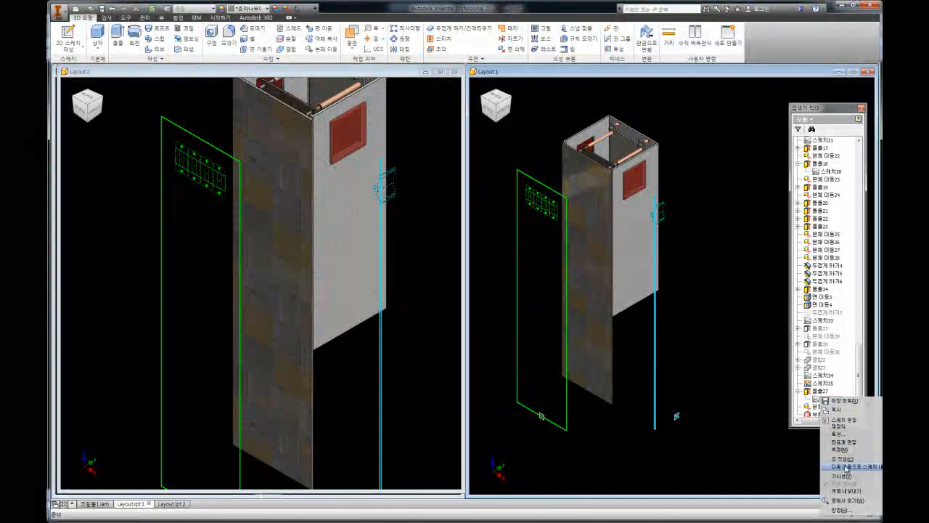
pyautogui.click(842, 475)
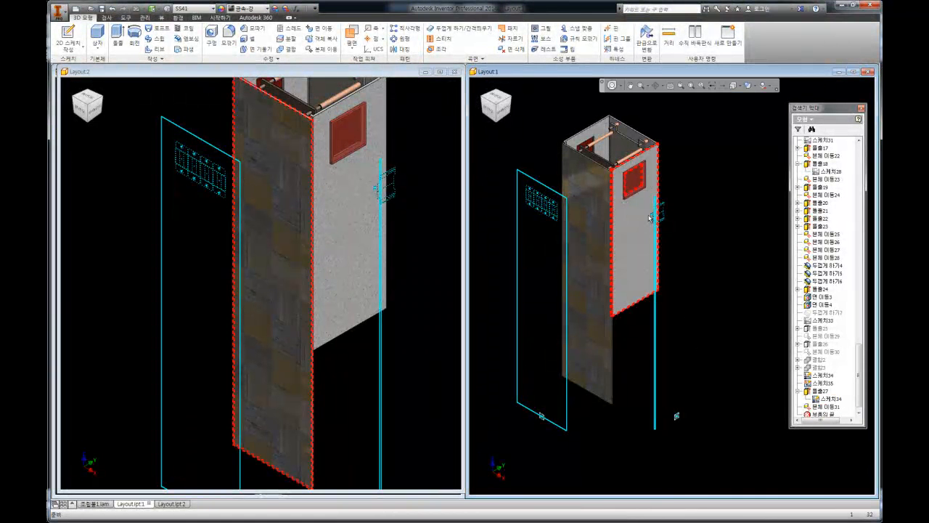
# Examine the component side-profile sketch 스케치35 along the outer edge of the granite side wall
pyautogui.scroll(5, 679, 212)
pyautogui.scroll(5, 683, 190)
pyautogui.moveTo(679, 182); pyautogui.dragTo(691, 192, button='middle')
pyautogui.scroll(4, 690, 192)
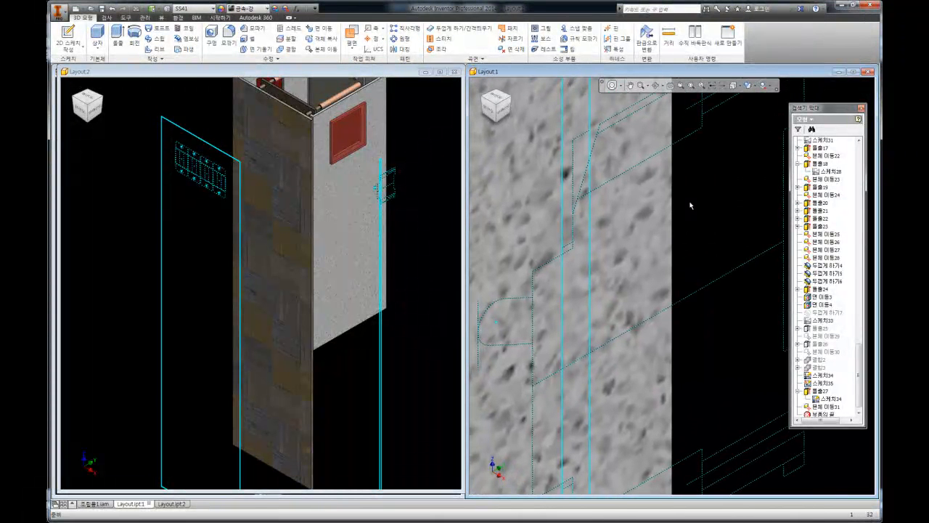
pyautogui.scroll(-8, 589, 259)
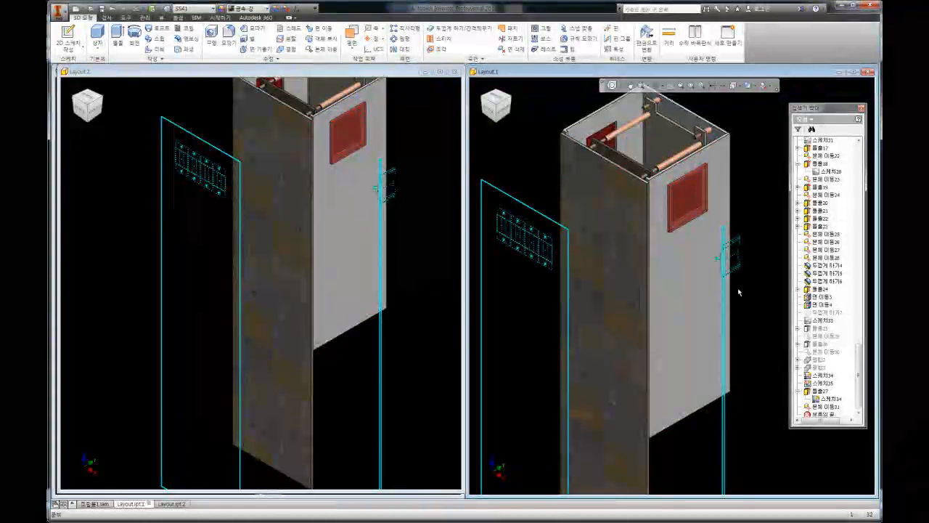
pyautogui.scroll(5, 753, 301)
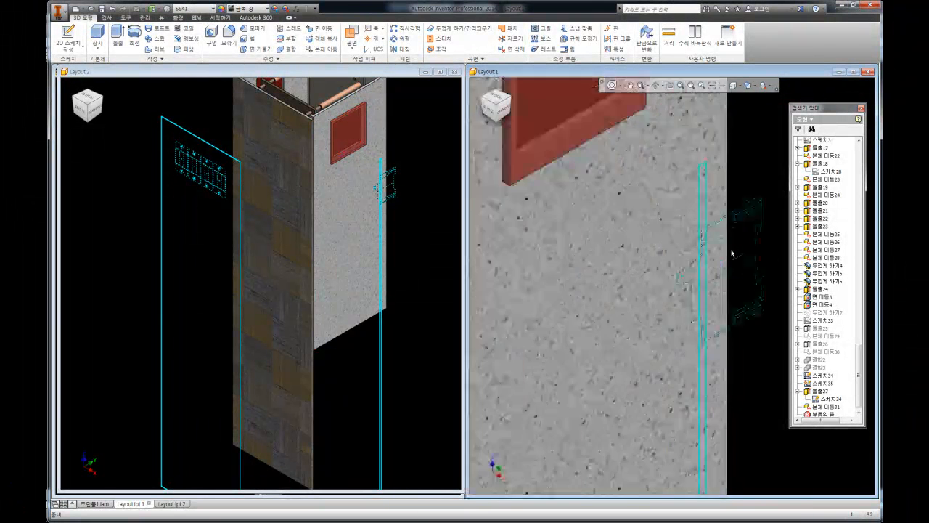
pyautogui.scroll(-8, 719, 270)
pyautogui.scroll(5, 719, 270)
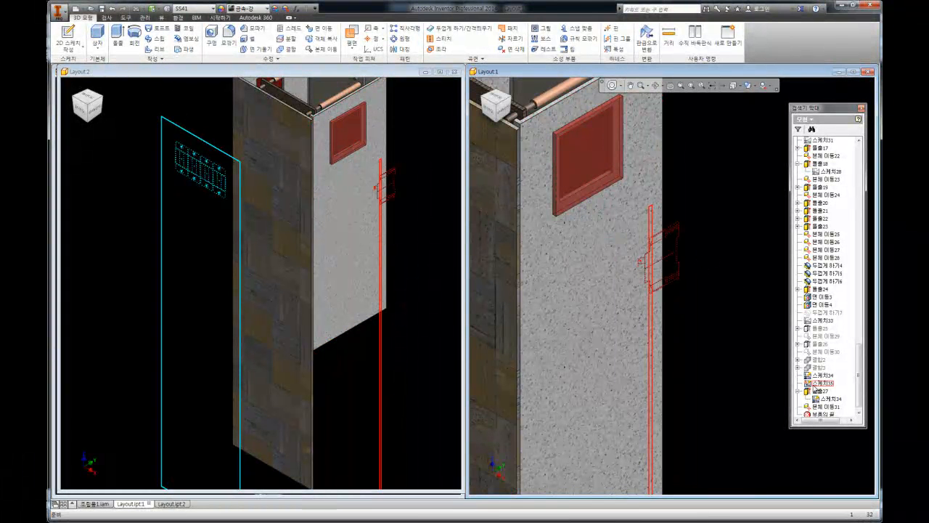
pyautogui.rightClick(813, 382)
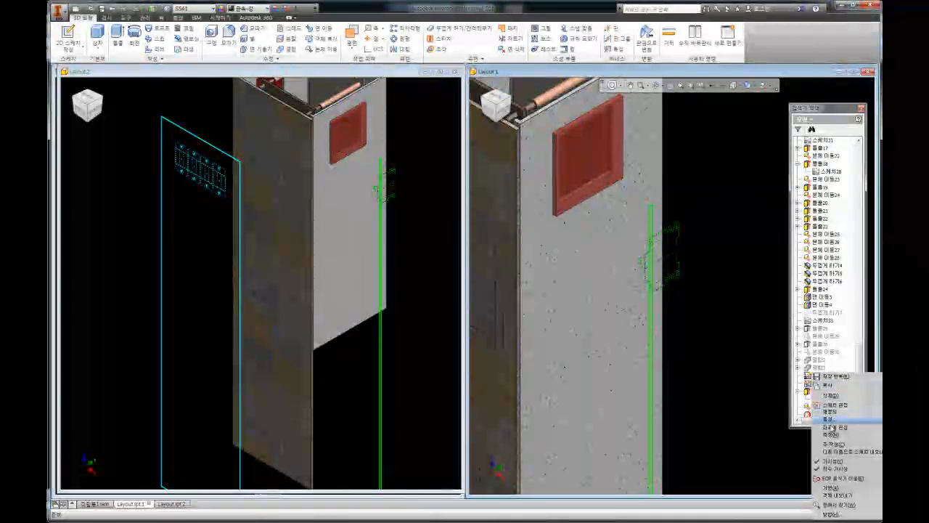
pyautogui.click(718, 369)
pyautogui.scroll(-3, 695, 213)
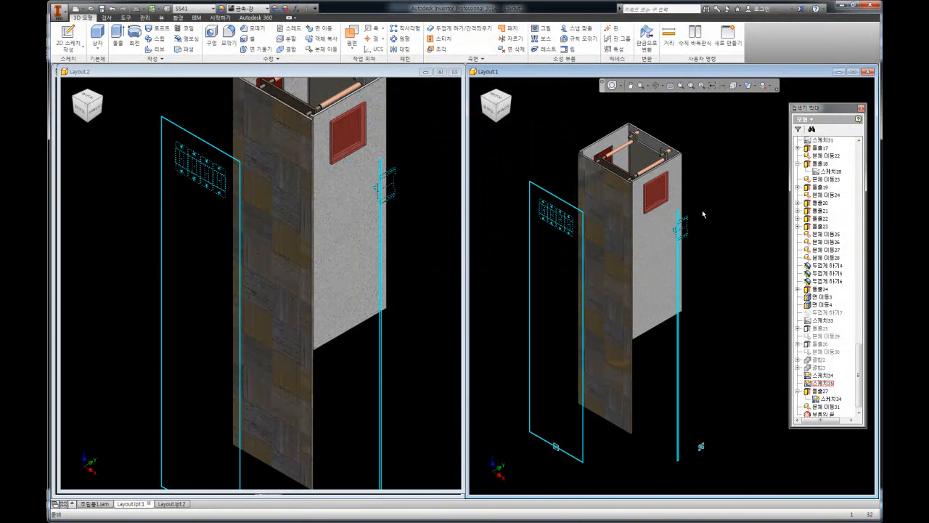
pyautogui.scroll(3, 700, 211)
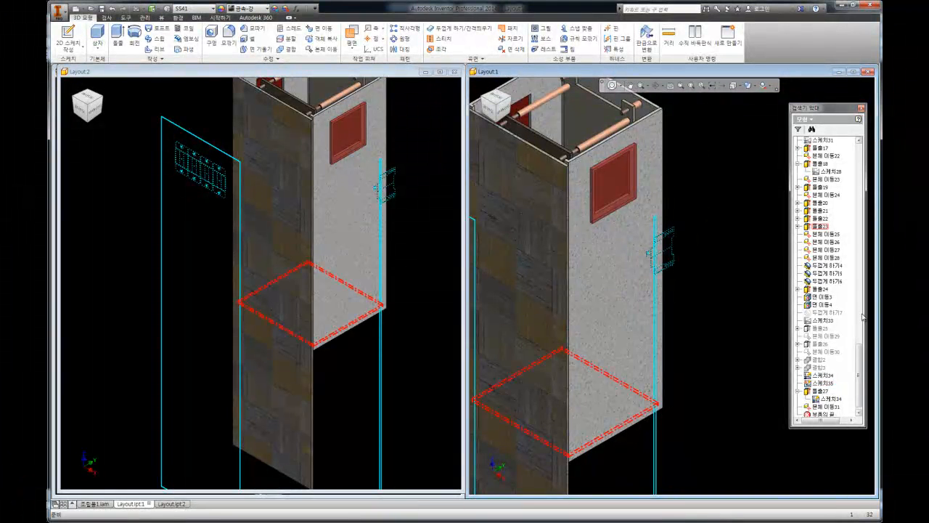
# Start a new 2D sketch on the small work plane beside the lower end of the side-profile sketch
pyautogui.scroll(-5, 677, 186)
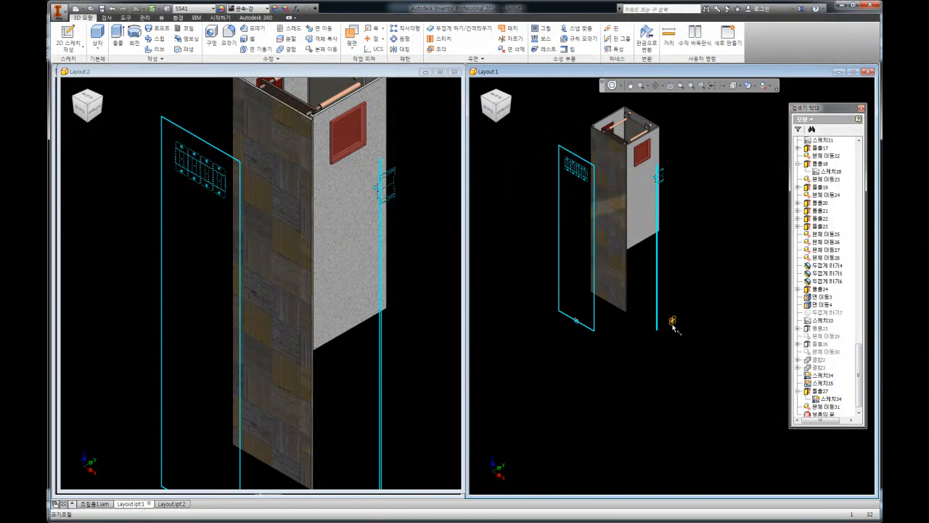
pyautogui.scroll(4, 673, 327)
pyautogui.scroll(3, 673, 321)
pyautogui.click(681, 310)
pyautogui.click(704, 298)
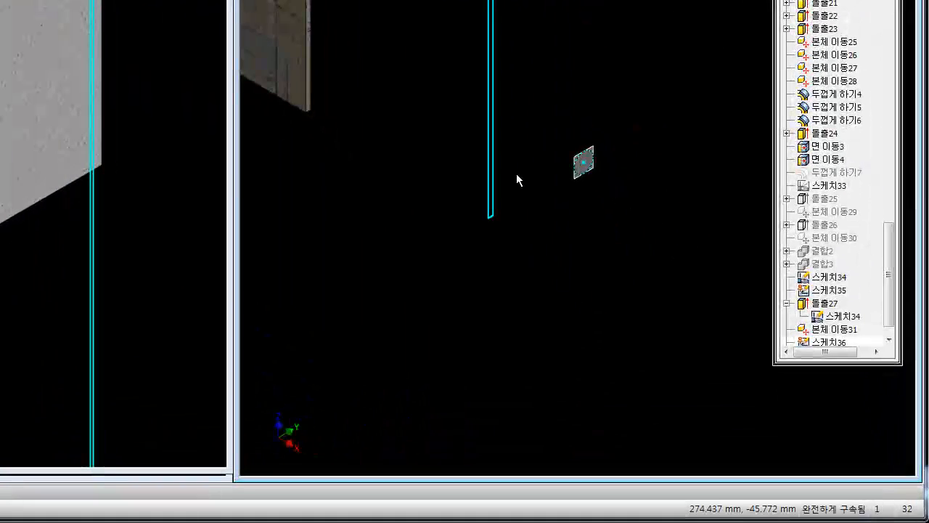
# Copy the geometry of 스케치35 into the new sketch 스케치36 and hide 스케치35
pyautogui.scroll(-3, 633, 308)
pyautogui.rightClick(835, 292)
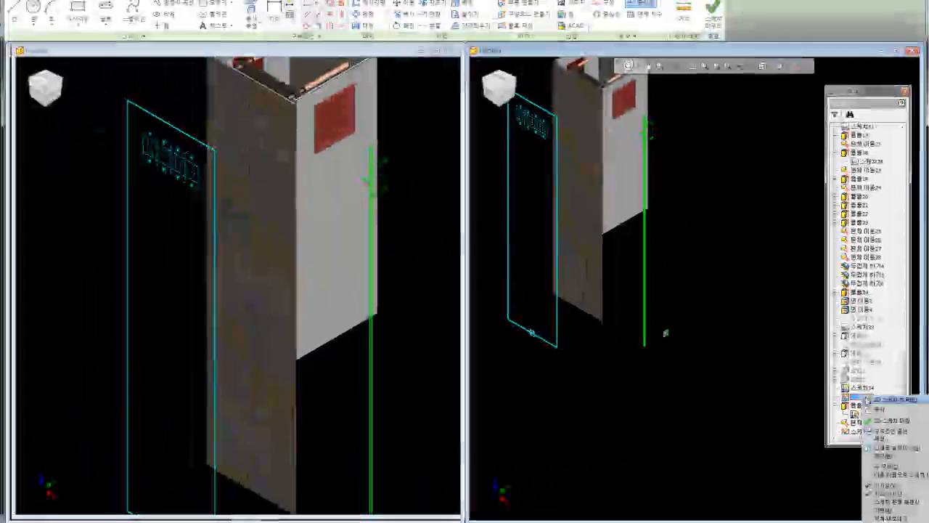
pyautogui.click(856, 311)
pyautogui.rightClick(726, 315)
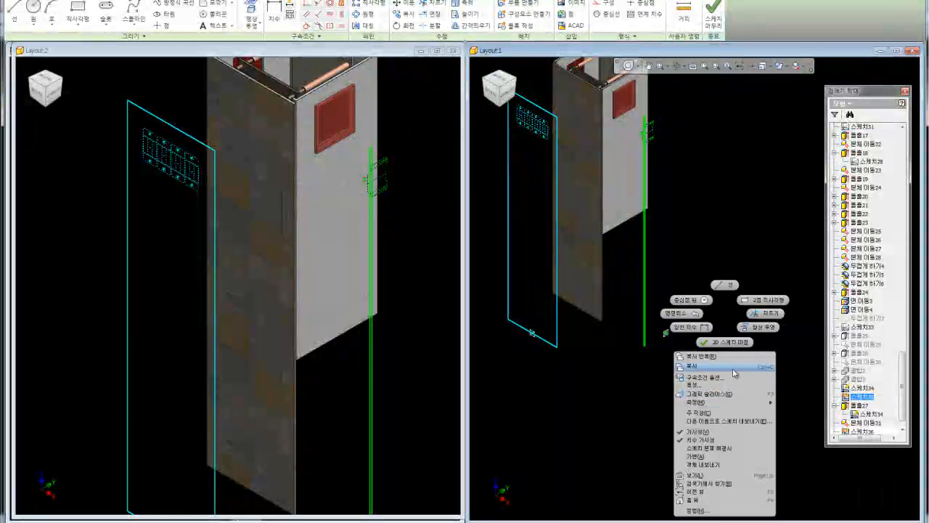
pyautogui.click(864, 416)
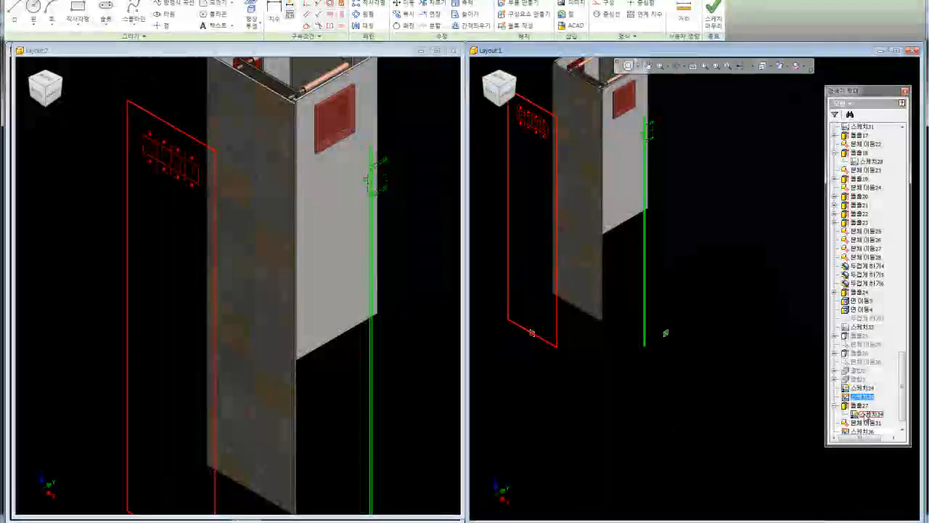
pyautogui.rightClick(864, 417)
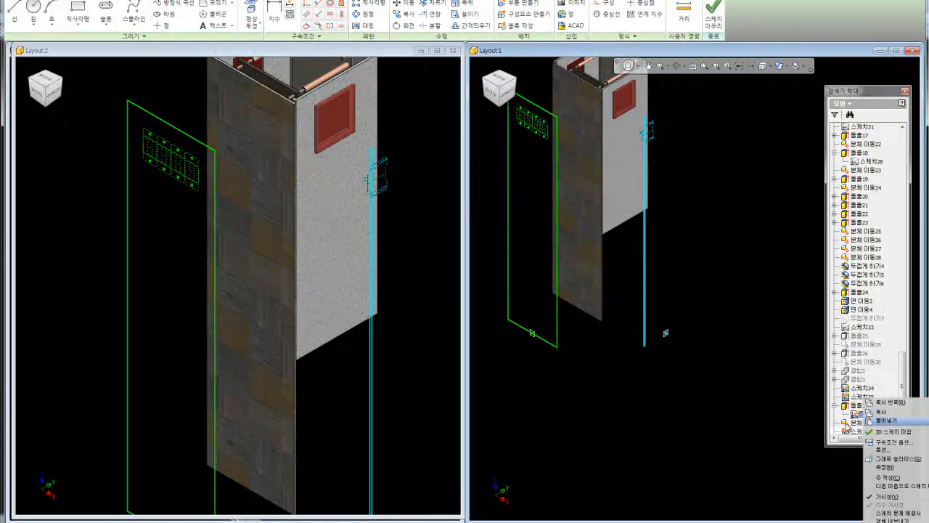
pyautogui.click(862, 416)
pyautogui.scroll(-1, 902, 395)
pyautogui.rightClick(860, 396)
pyautogui.click(880, 414)
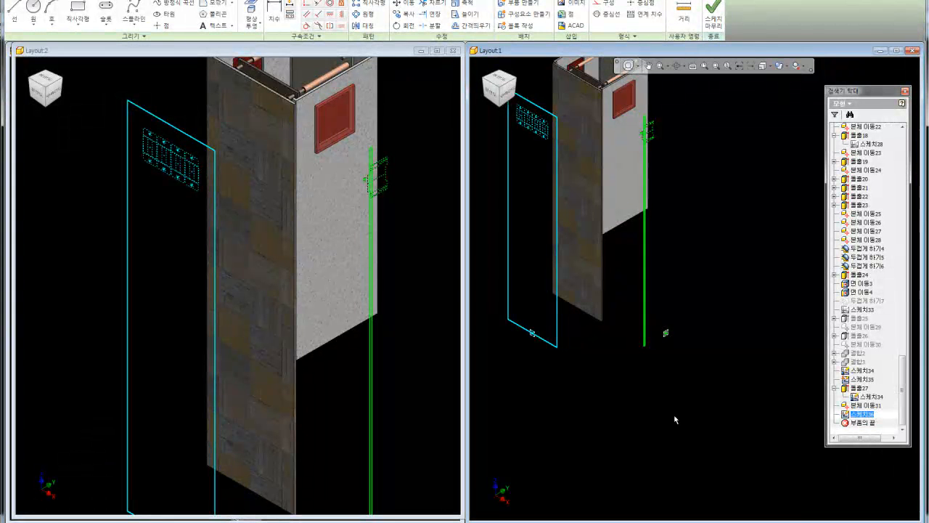
pyautogui.rightClick(853, 380)
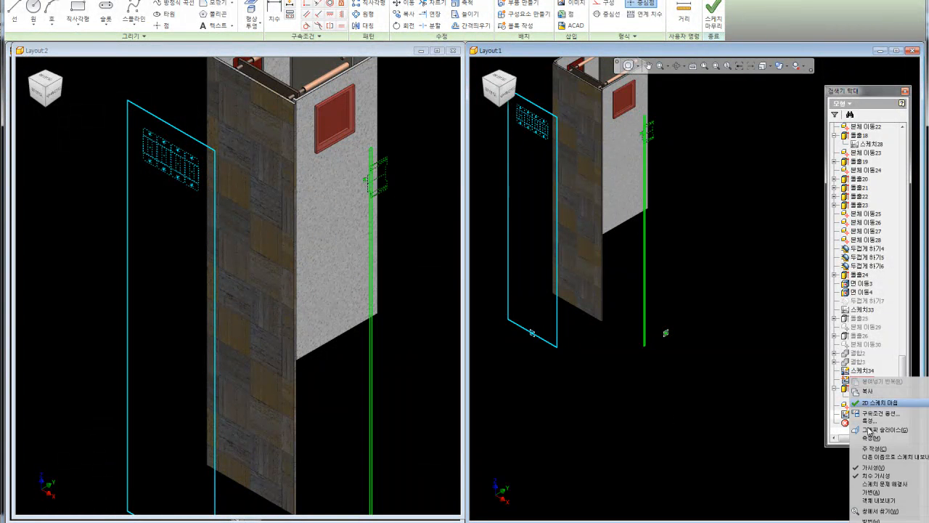
pyautogui.click(874, 471)
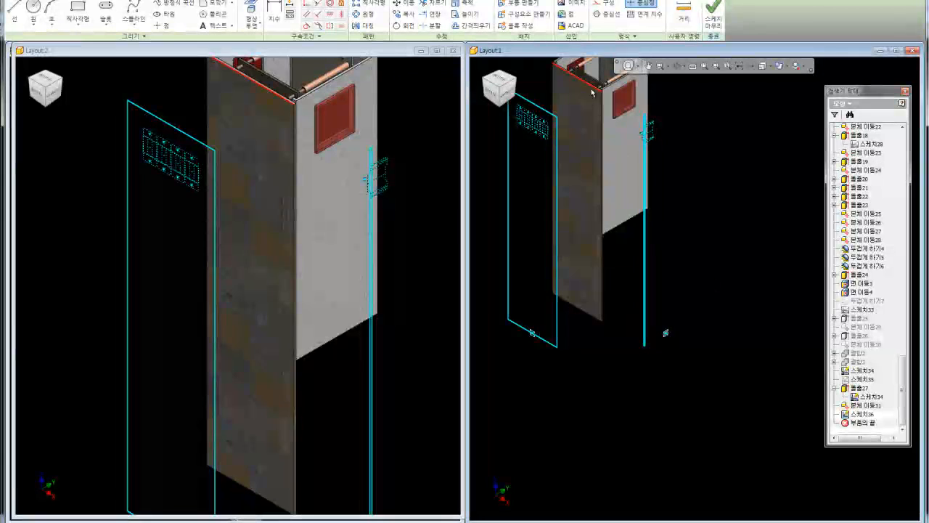
# Look at the copied profile in the right side view and turn off textures for the model window
pyautogui.click(512, 93)
pyautogui.scroll(-3, 635, 233)
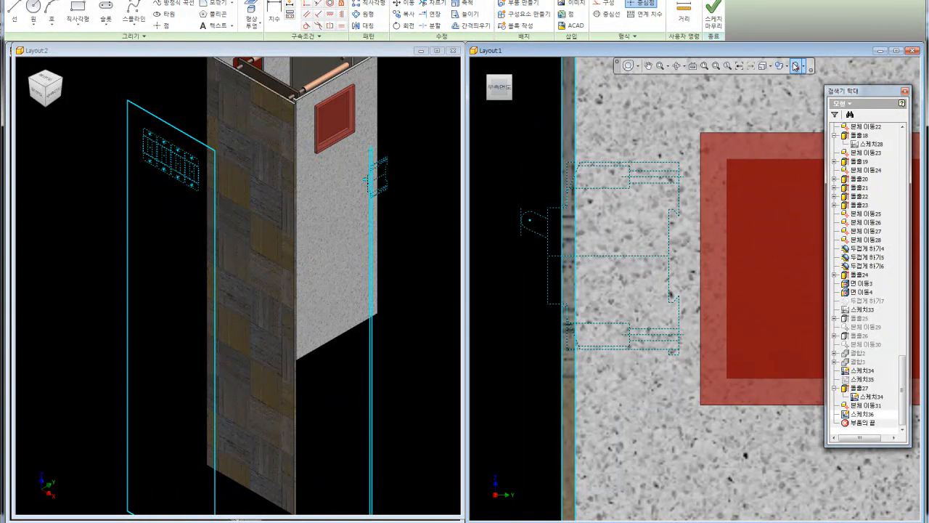
pyautogui.click(799, 66)
pyautogui.click(814, 93)
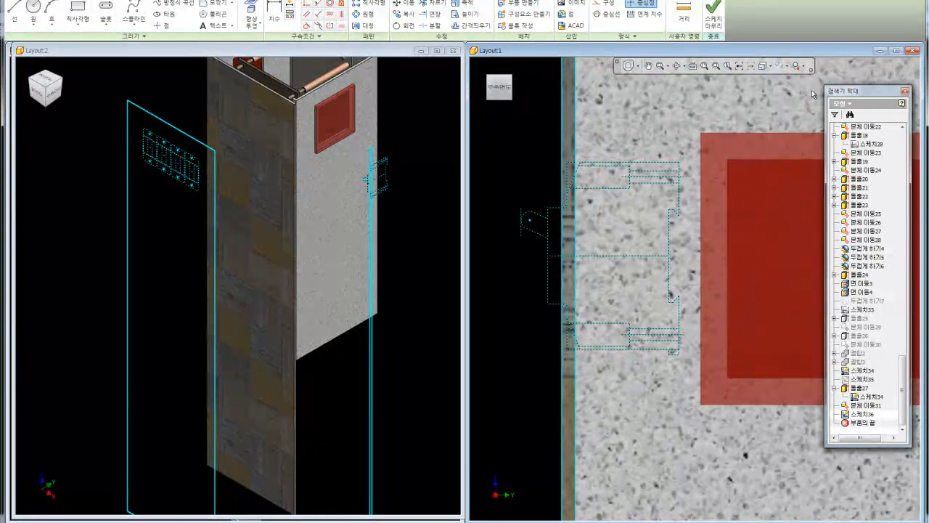
pyautogui.click(154, 1)
pyautogui.click(245, 26)
pyautogui.click(231, 60)
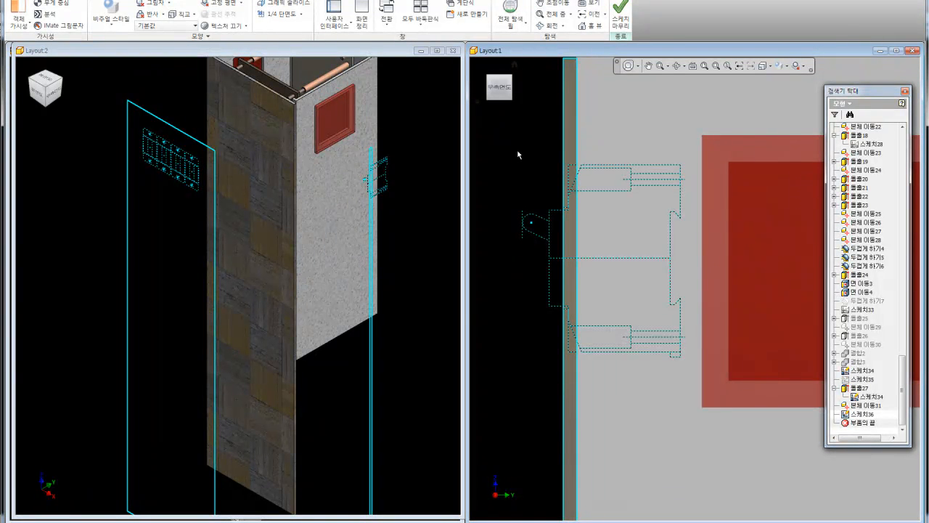
# Delete the upper outline lines of the copied component profile and all its geometry lying inside the cabinet
pyautogui.scroll(4, 522, 153)
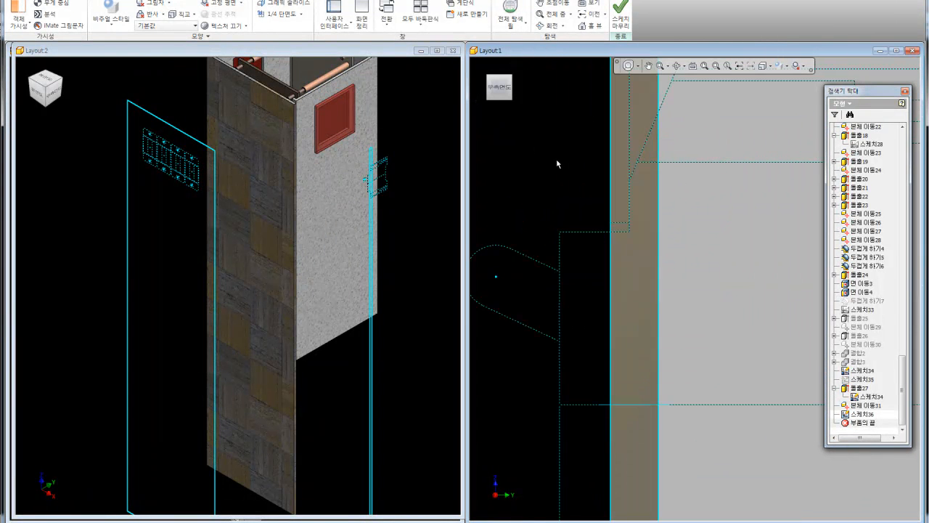
pyautogui.moveTo(594, 275)
pyautogui.mouseDown()
pyautogui.moveTo(525, 215)
pyautogui.moveTo(538, 194)
pyautogui.mouseUp()
pyautogui.press('Delete')
pyautogui.moveTo(636, 150); pyautogui.dragTo(635, 148)
pyautogui.press('Delete')
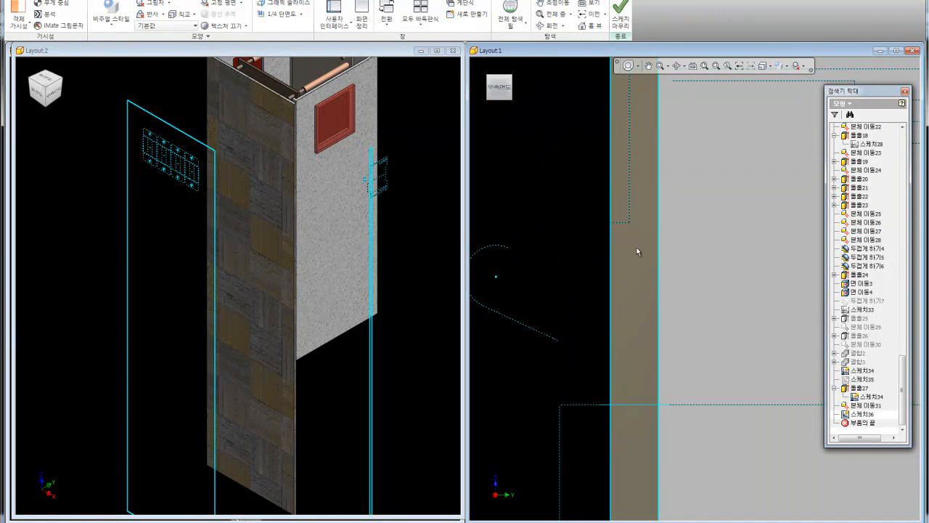
pyautogui.scroll(5, 603, 231)
pyautogui.moveTo(764, 445)
pyautogui.mouseDown()
pyautogui.moveTo(678, 223)
pyautogui.moveTo(629, 154)
pyautogui.mouseUp()
pyautogui.press('Delete')
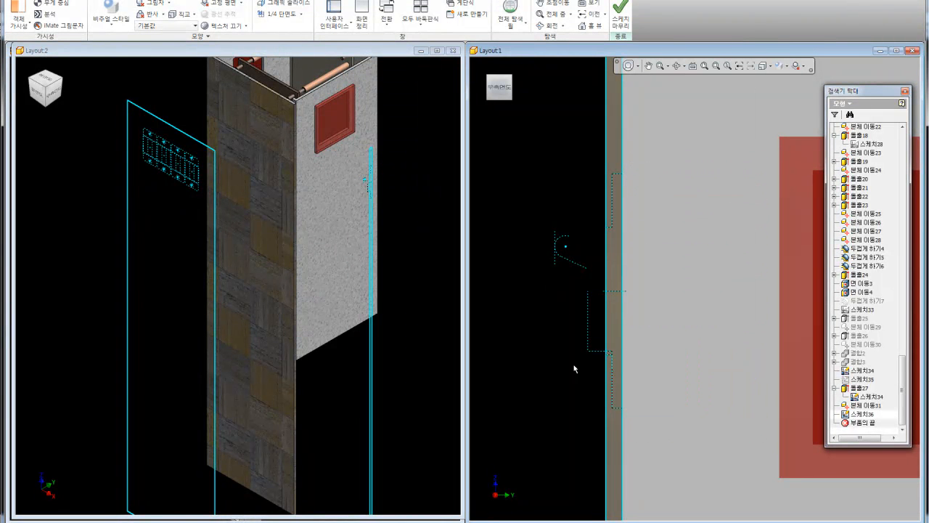
# Delete the leftover lower outline and the handle lines protruding in front of the panel
pyautogui.scroll(-2, 580, 307)
pyautogui.scroll(-2, 600, 305)
pyautogui.scroll(-2, 645, 276)
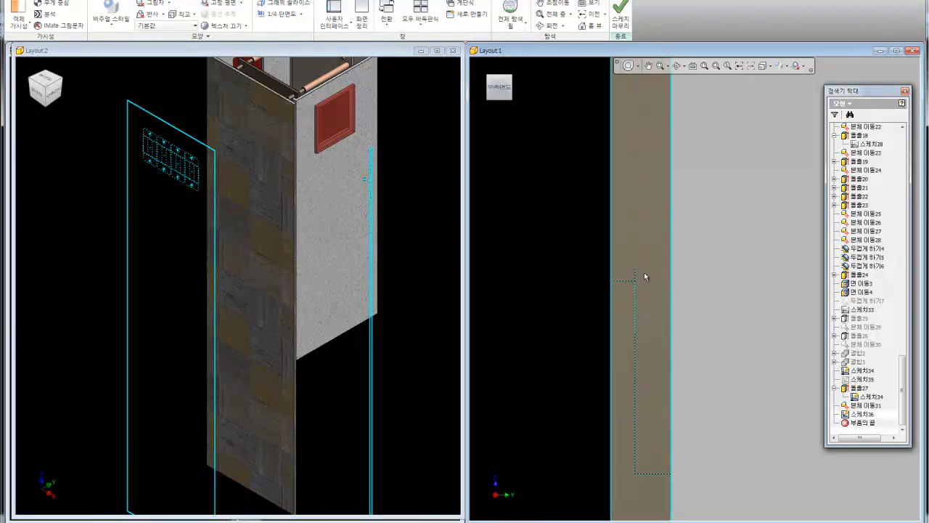
pyautogui.scroll(3, 634, 256)
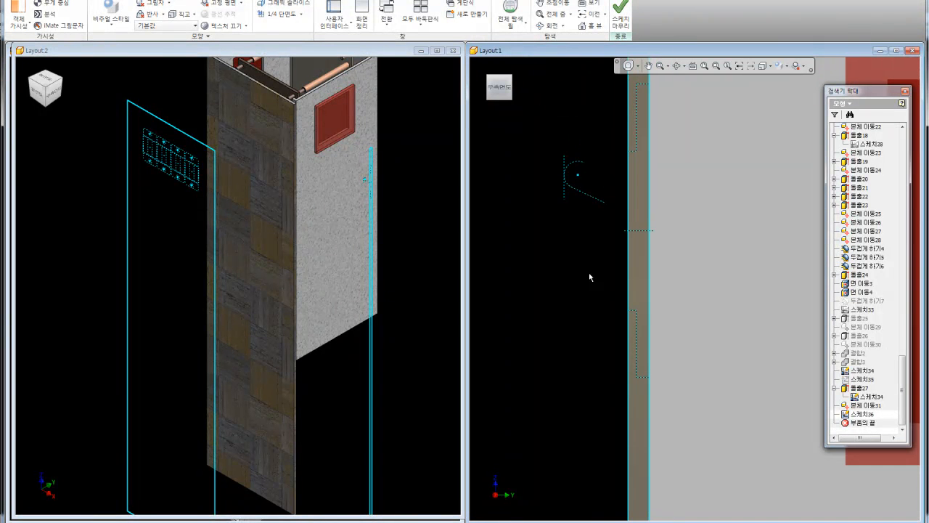
pyautogui.scroll(3, 601, 252)
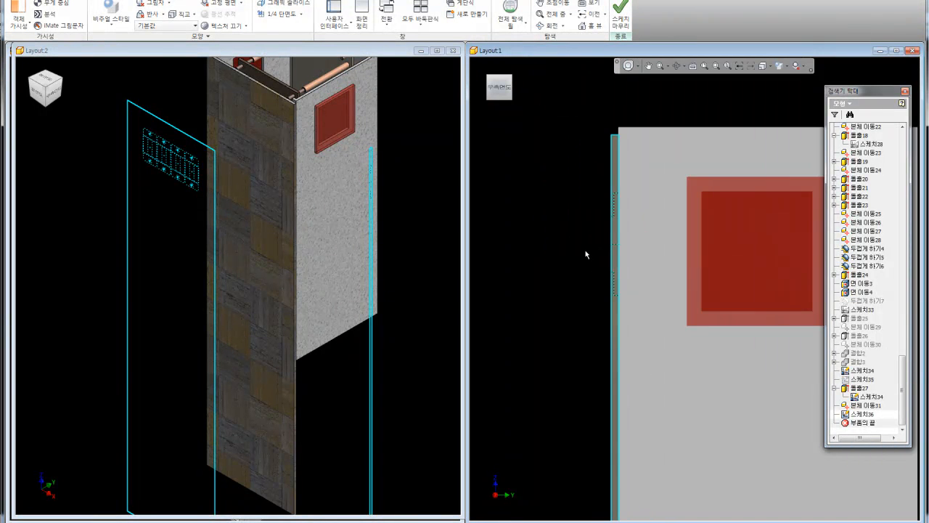
# Convert the remaining dashed component profile lines beside the panel from construction to normal sketch lines
pyautogui.moveTo(583, 173); pyautogui.dragTo(670, 322)
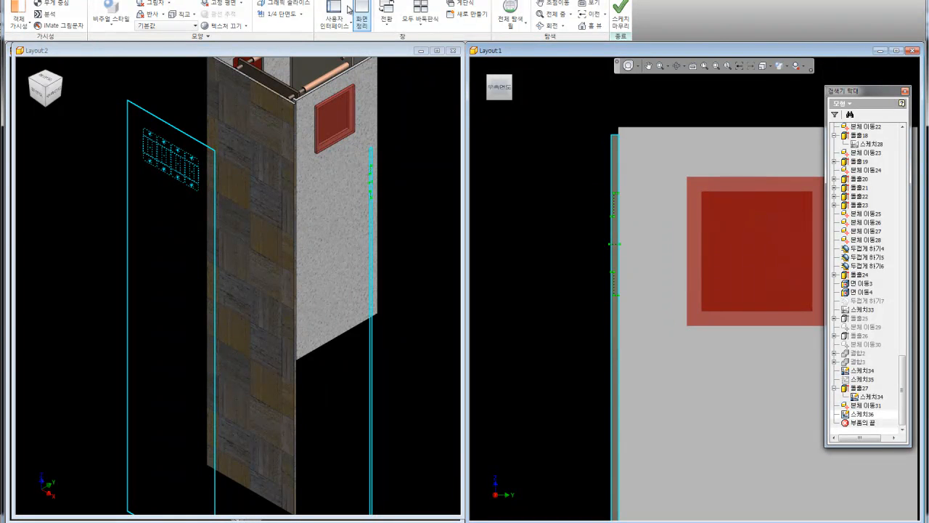
pyautogui.click(297, 0)
pyautogui.click(610, 6)
pyautogui.scroll(-3, 618, 218)
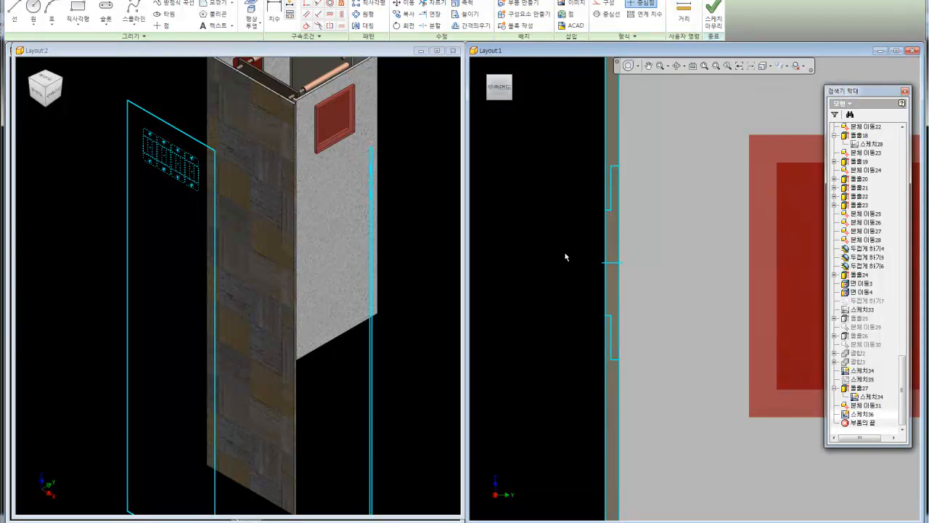
# Trim the panel outline lines away around the component profile and turn its horizontal centre line into construction geometry
pyautogui.click(434, 4)
pyautogui.click(621, 161)
pyautogui.click(622, 367)
pyautogui.click(606, 351)
pyautogui.press('Escape')
pyautogui.moveTo(583, 253); pyautogui.dragTo(652, 279)
pyautogui.click(604, 4)
# Delete the leftover panel outline lines below the component profile and finish the sketch
pyautogui.scroll(-5, 607, 151)
pyautogui.moveTo(572, 277); pyautogui.dragTo(715, 482)
pyautogui.rightClick(740, 148)
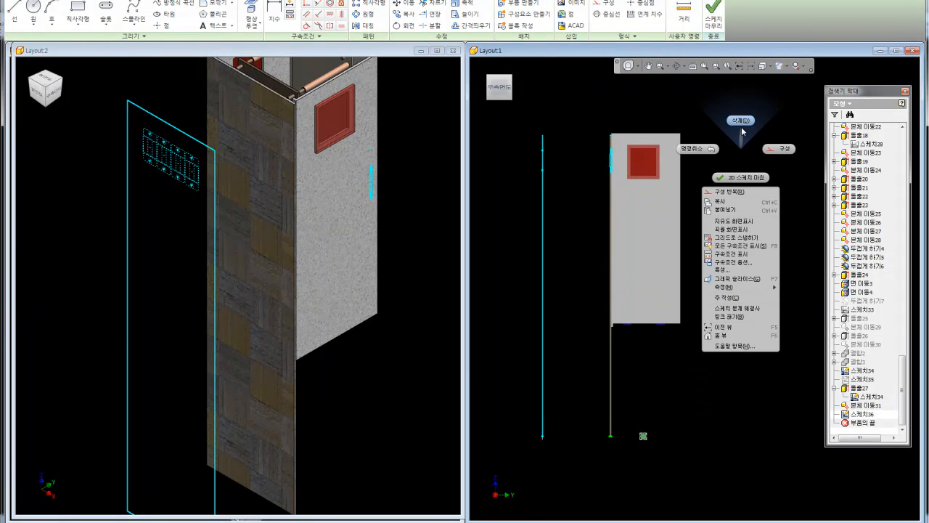
pyautogui.click(740, 121)
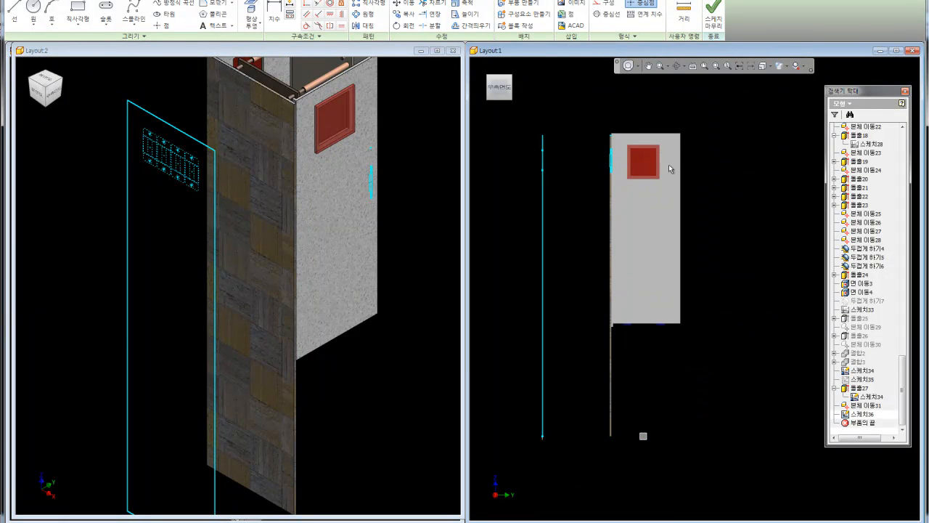
pyautogui.click(714, 16)
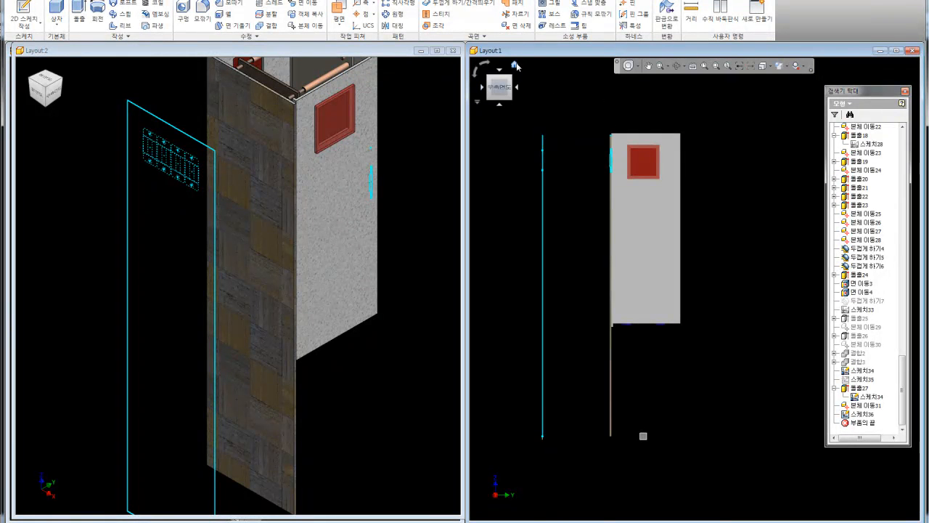
# Return to the home view and measure the distance between the outer side lines of the front component row sketch
pyautogui.click(515, 66)
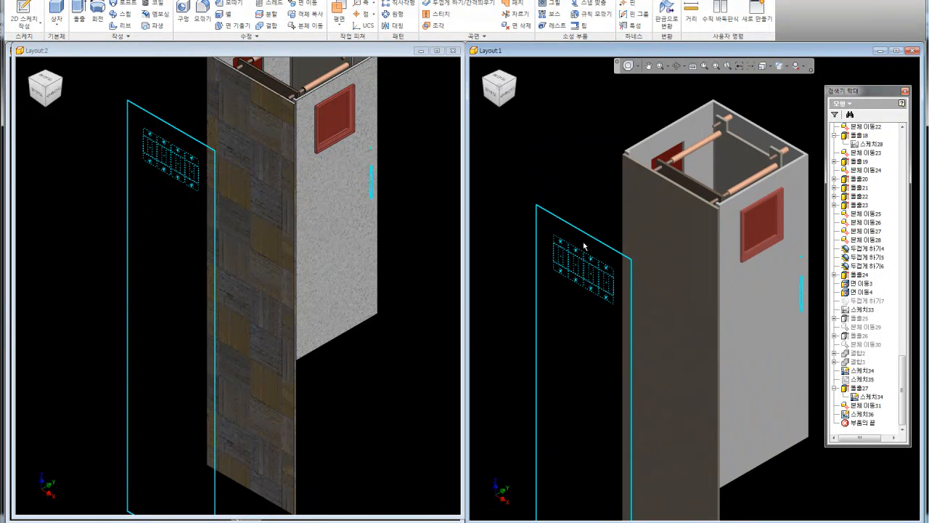
pyautogui.scroll(5, 591, 256)
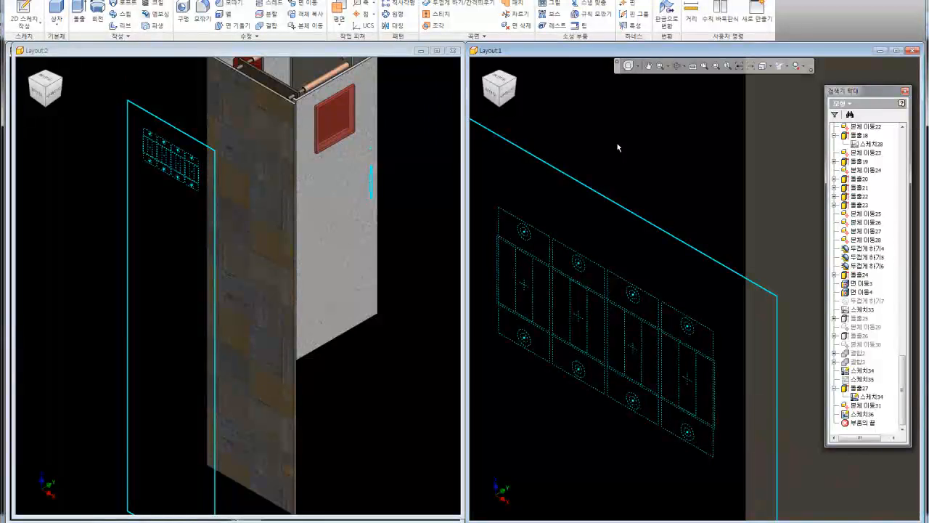
pyautogui.click(697, 14)
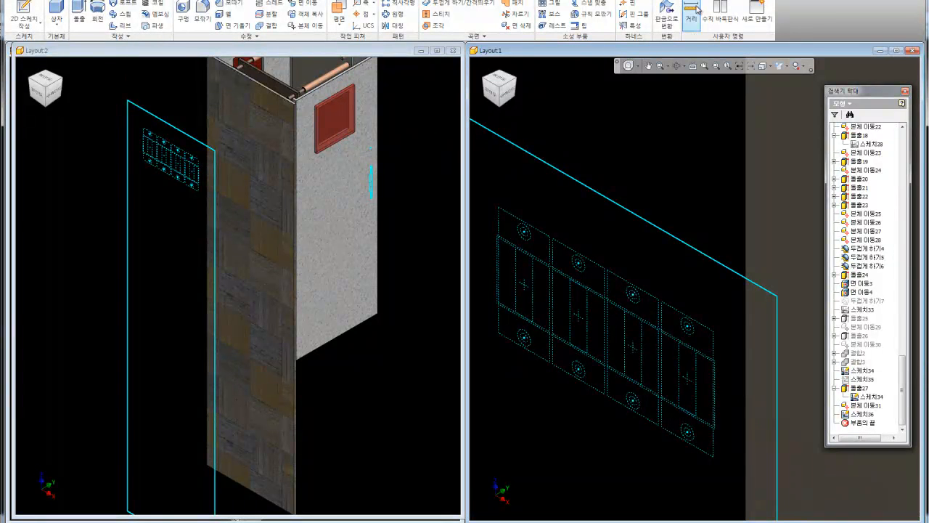
pyautogui.click(716, 366)
pyautogui.click(498, 240)
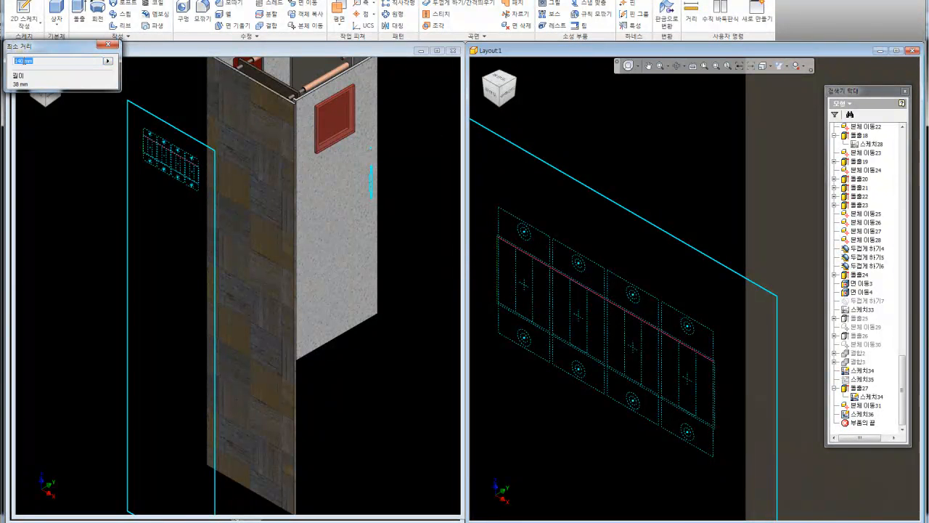
pyautogui.click(106, 42)
# Create a work plane perpendicular to the component row's upper line, through that line's end nearest the cabinet
pyautogui.click(339, 11)
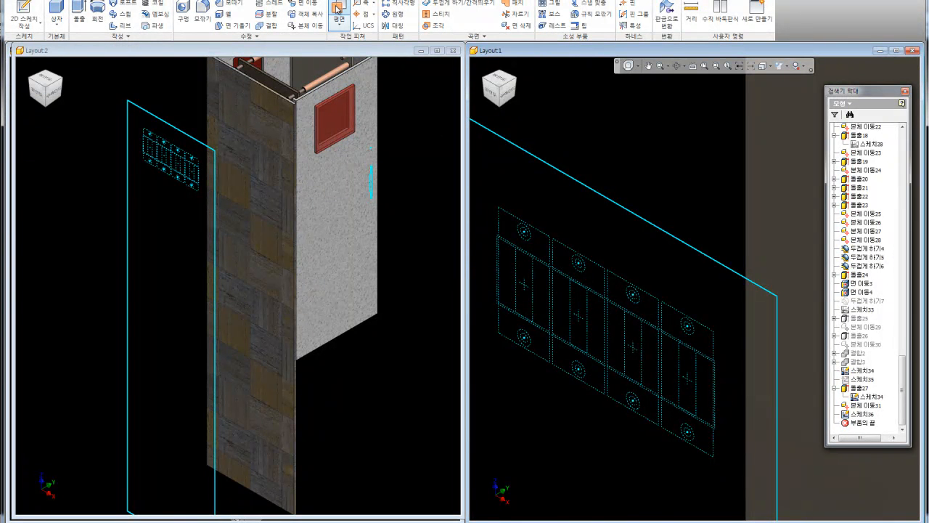
pyautogui.scroll(-5, 715, 361)
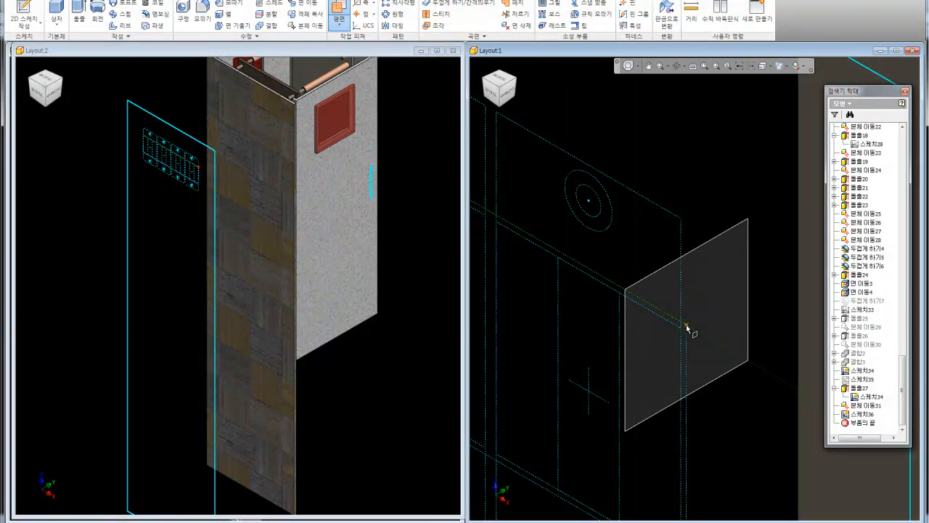
pyautogui.click(687, 326)
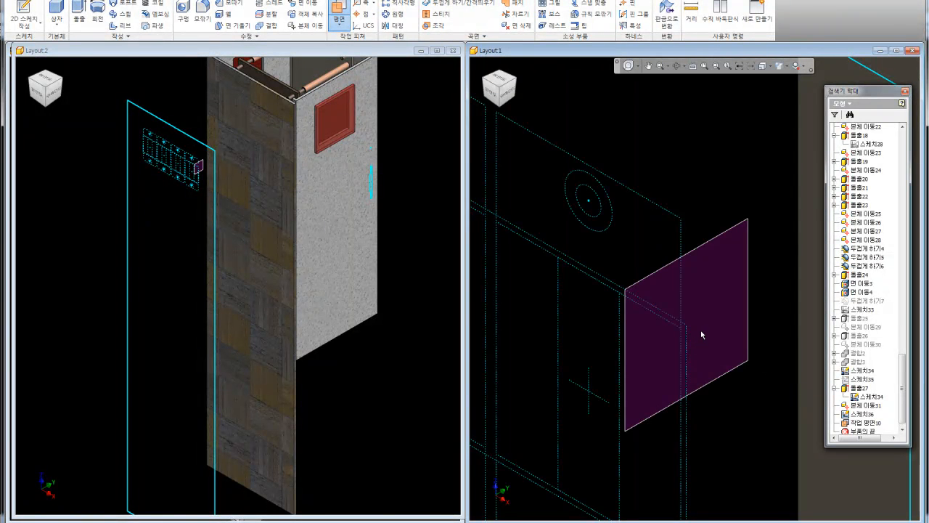
# Create a second perpendicular work plane through the opposite end of the component row's upper line
pyautogui.scroll(4, 693, 331)
pyautogui.moveTo(594, 242); pyautogui.dragTo(814, 321, button='middle')
pyautogui.scroll(-3, 672, 255)
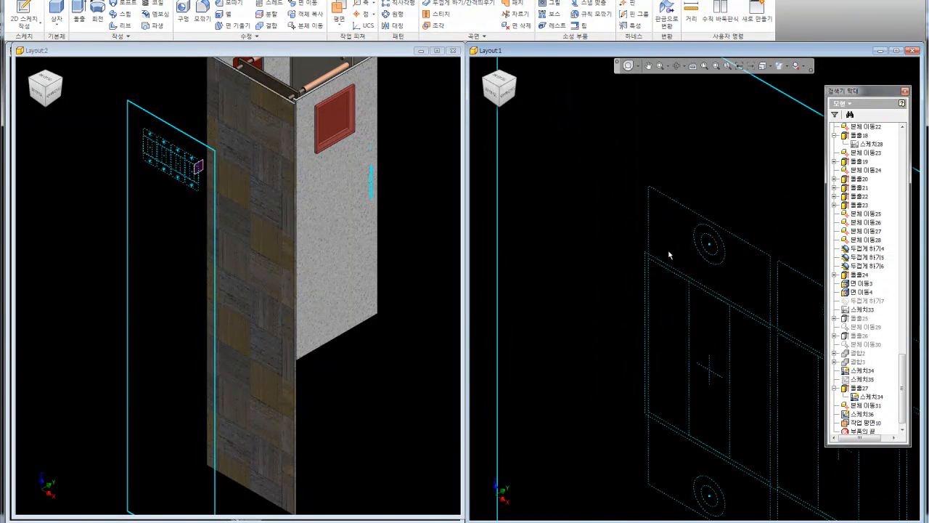
pyautogui.rightClick(668, 253)
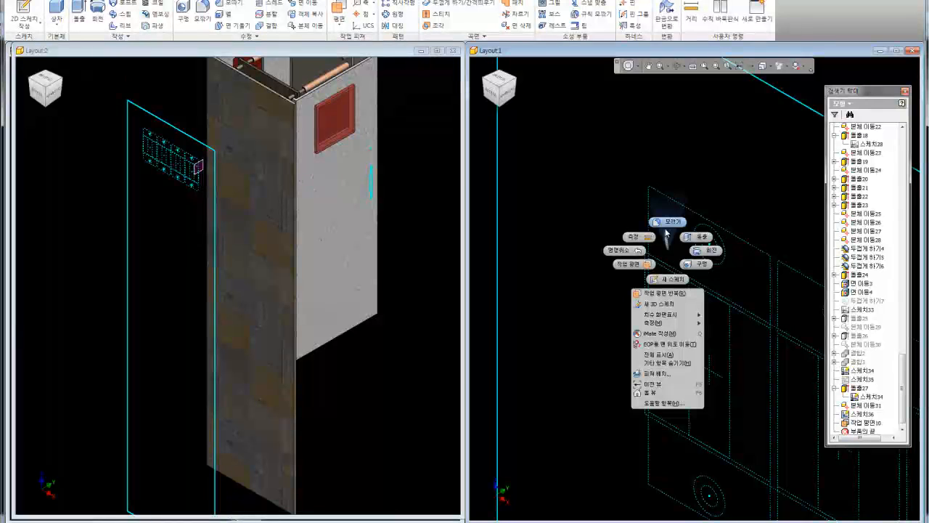
pyautogui.click(662, 293)
pyautogui.click(646, 252)
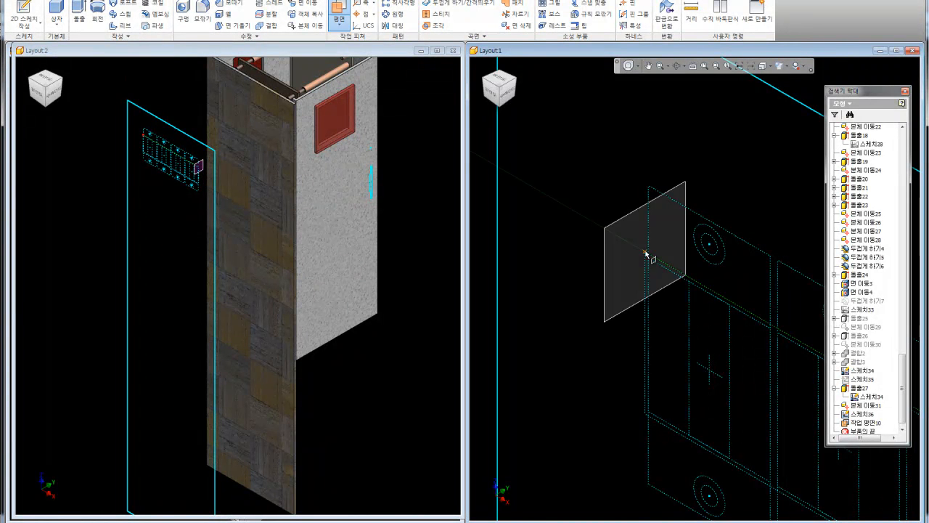
pyautogui.click(646, 252)
# Edit 스케치36, delete the stray leftover geometry above the component profile, and finish the sketch
pyautogui.scroll(5, 592, 233)
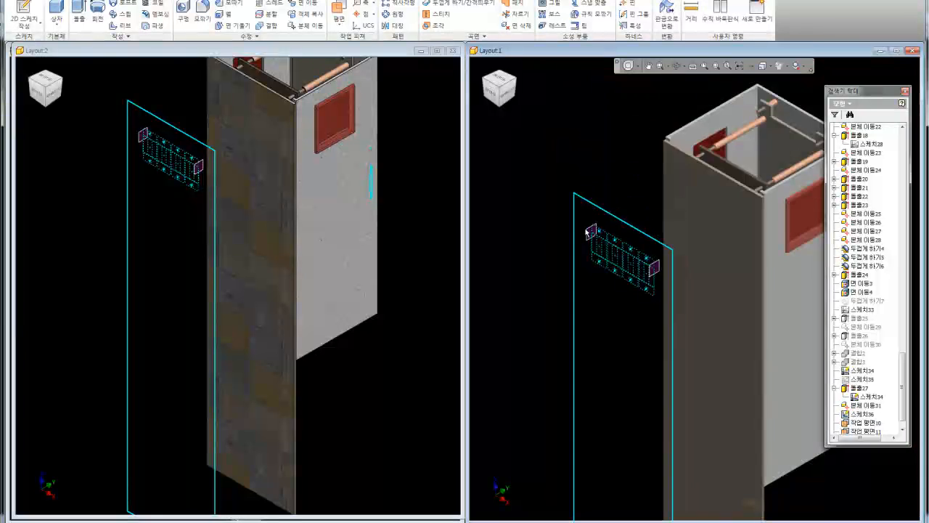
pyautogui.scroll(-3, 679, 270)
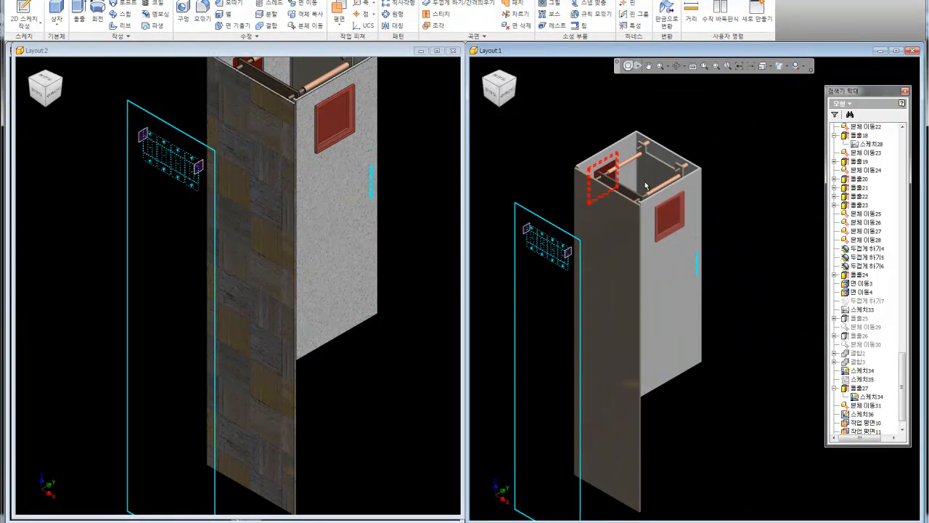
pyautogui.scroll(-4, 719, 253)
pyautogui.doubleClick(863, 414)
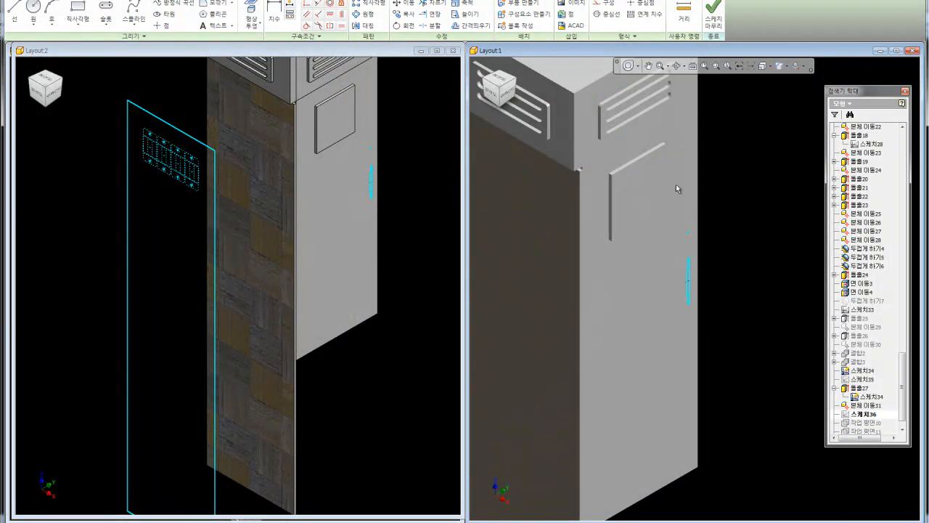
pyautogui.rightClick(725, 190)
pyautogui.click(726, 160)
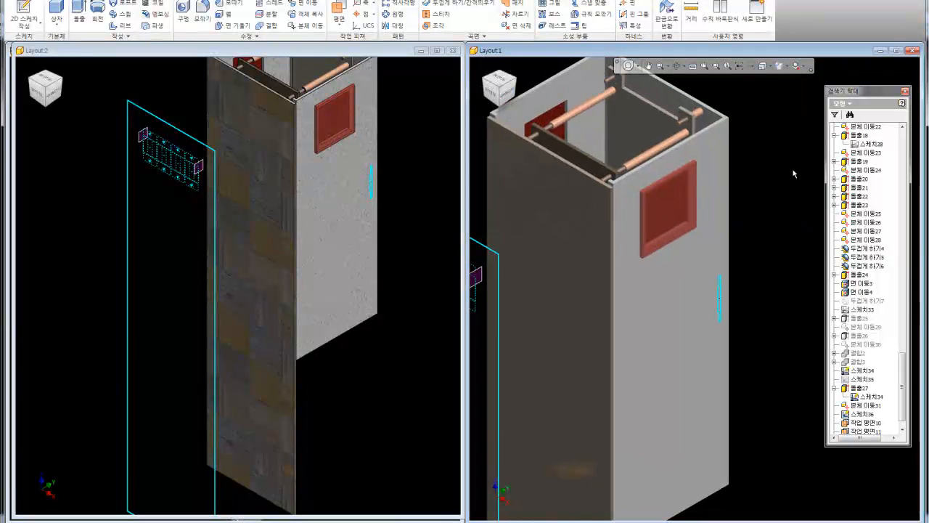
# Set up an extrusion of the closed 스케치36 profile as a new solid, with its extent between the two work planes
pyautogui.click(79, 16)
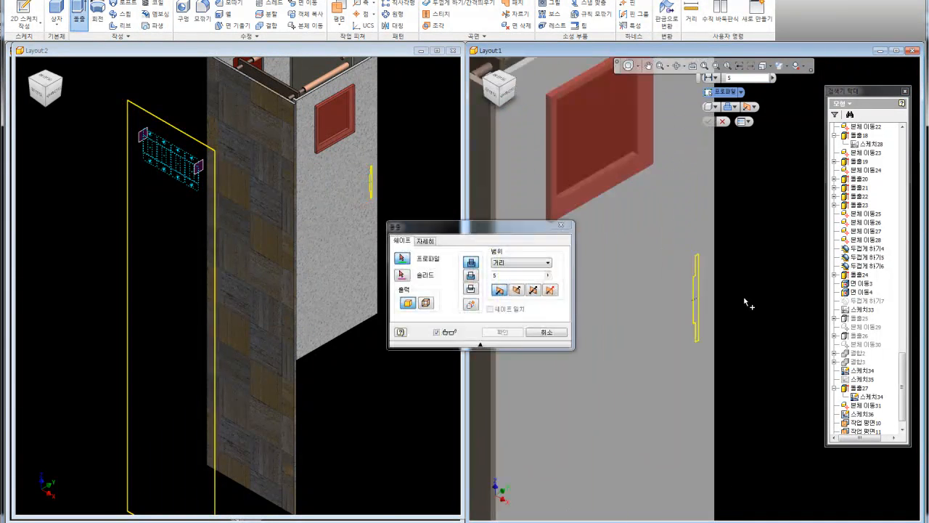
pyautogui.click(510, 265)
pyautogui.click(512, 291)
pyautogui.click(403, 53)
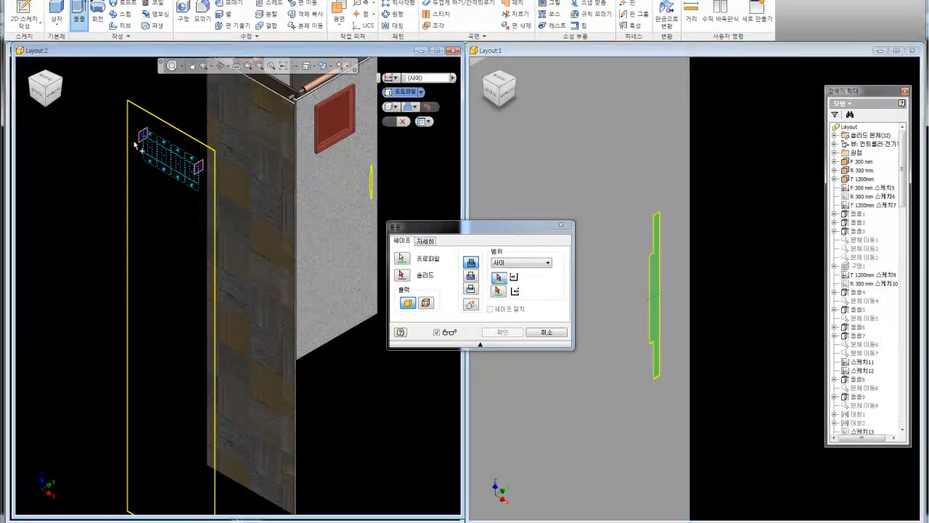
pyautogui.click(145, 137)
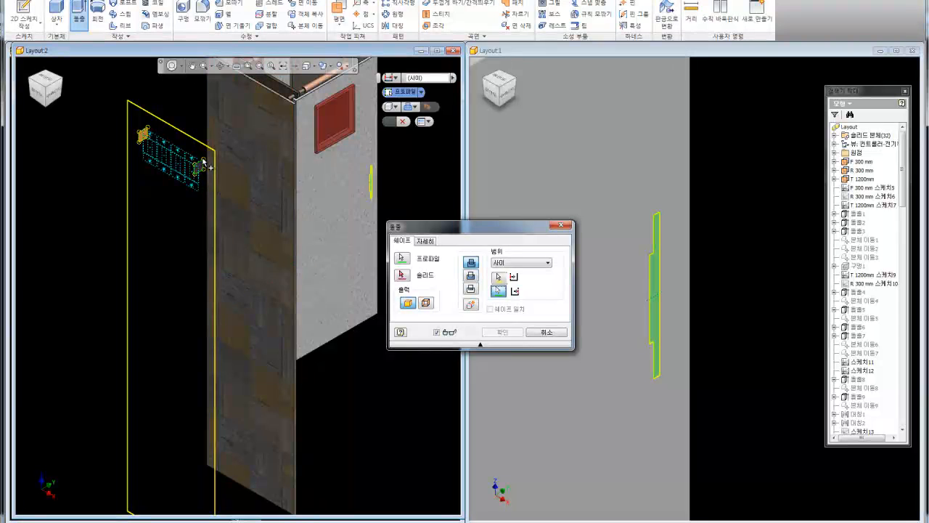
pyautogui.click(471, 306)
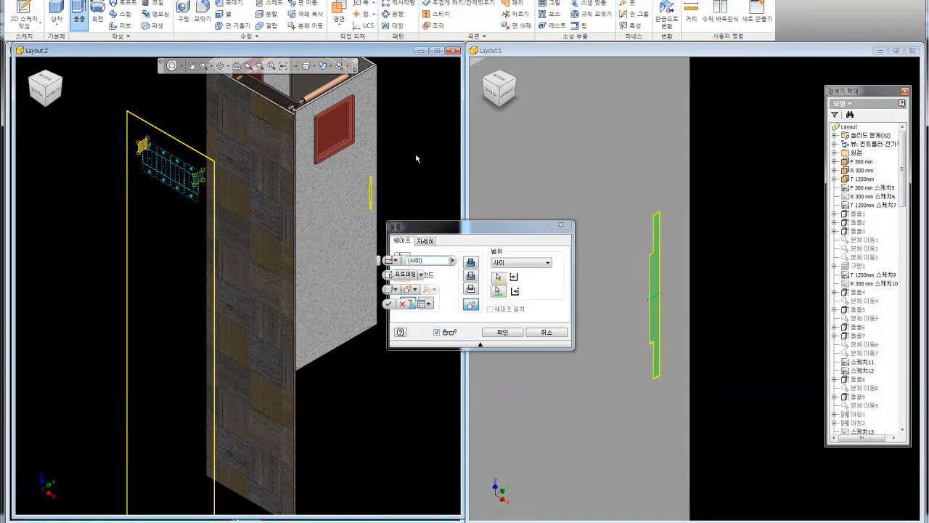
# Swap the extrusion limits to run from the work plane nearest the cabinet to the far one, and create the solid
pyautogui.click(500, 279)
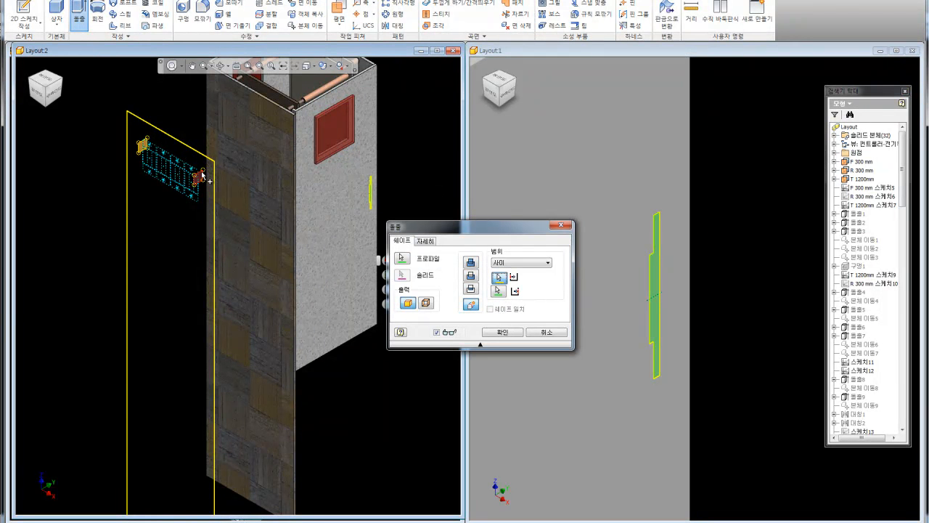
pyautogui.click(202, 175)
pyautogui.click(498, 291)
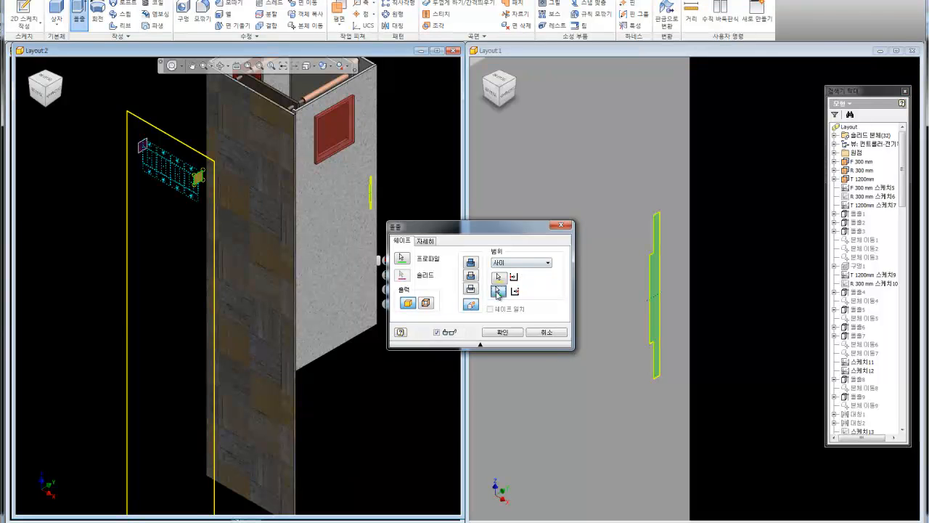
pyautogui.click(142, 153)
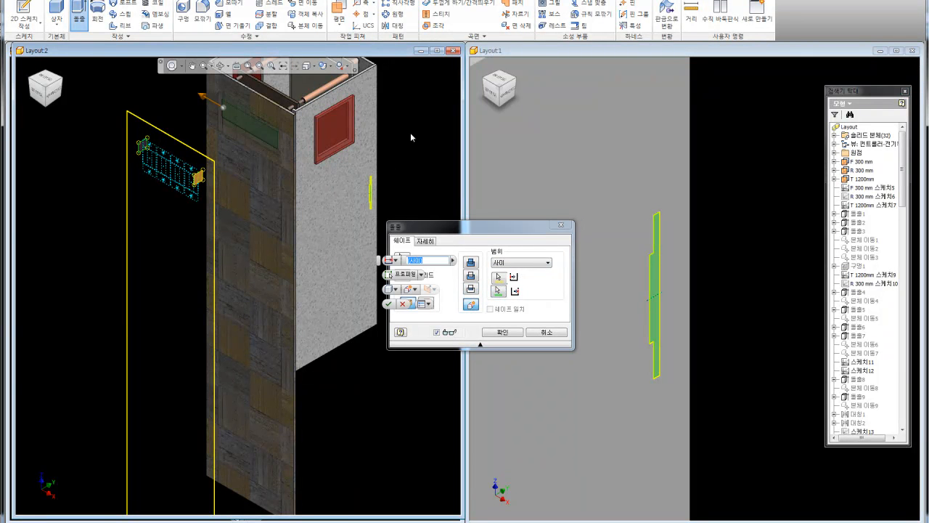
pyautogui.moveTo(407, 146); pyautogui.dragTo(407, 160, button='middle')
pyautogui.scroll(5, 221, 131)
pyautogui.scroll(-4, 221, 135)
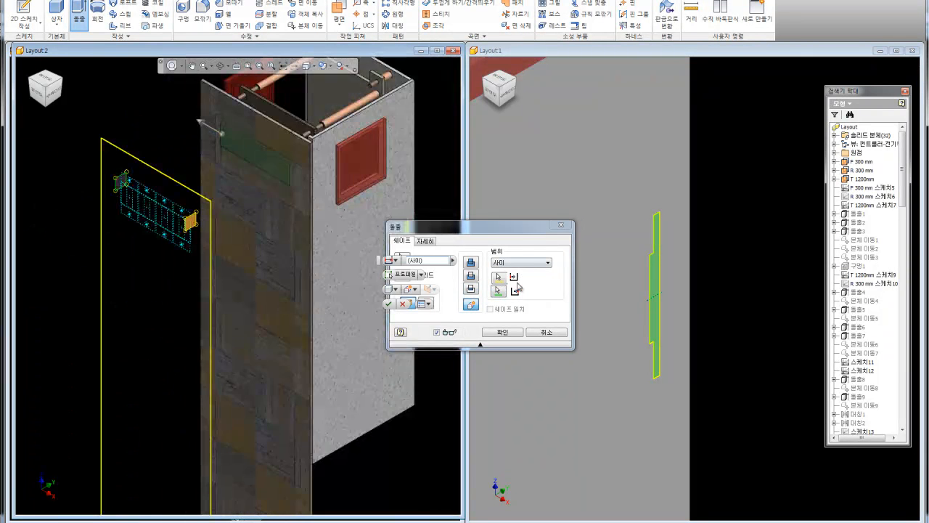
pyautogui.click(502, 332)
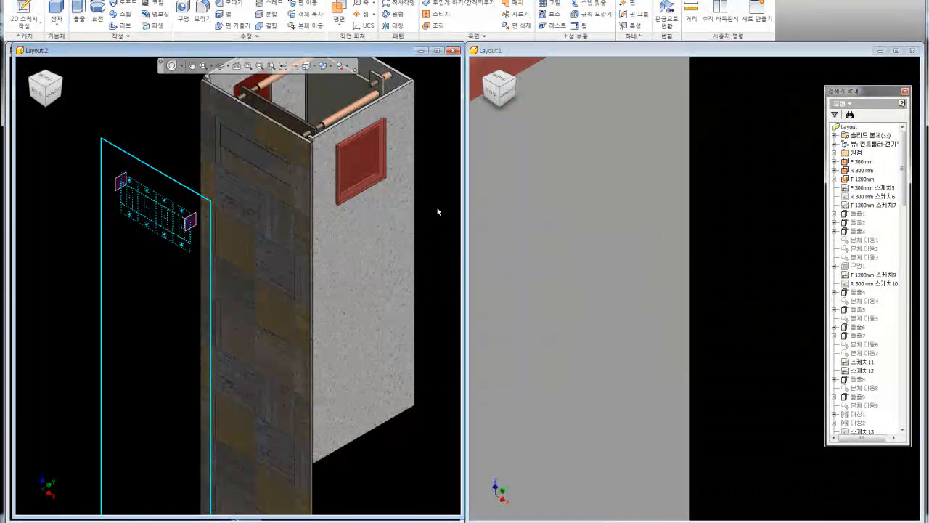
# Combine the bodies by cutting the new extruded solid out of the textured front panel
pyautogui.click(267, 26)
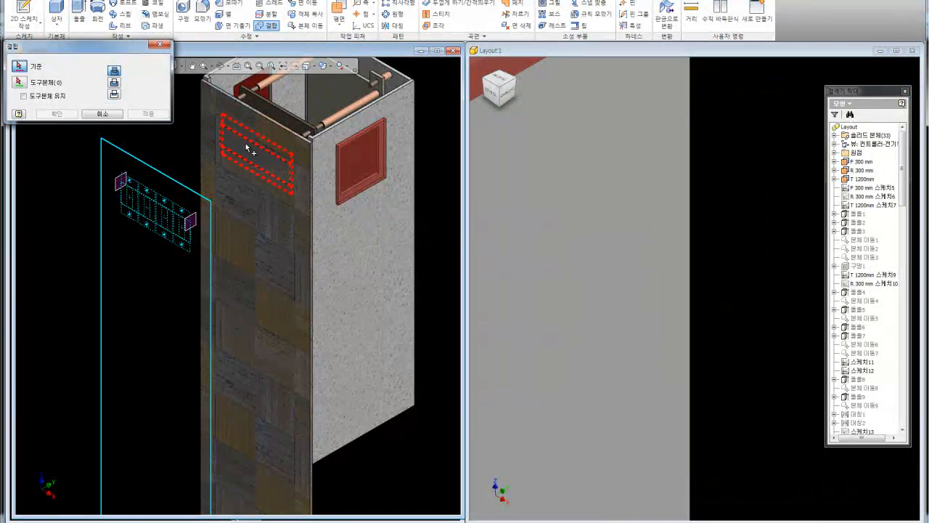
pyautogui.click(263, 143)
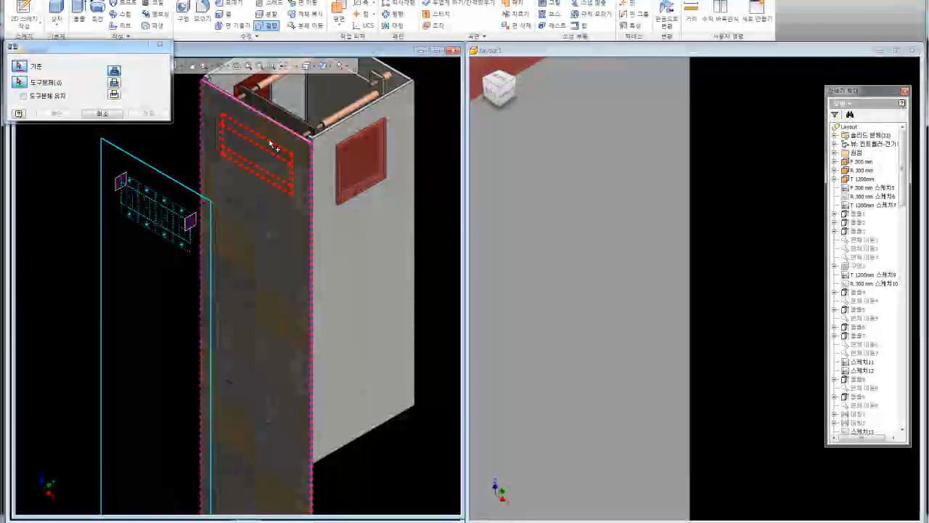
pyautogui.click(256, 153)
pyautogui.click(114, 83)
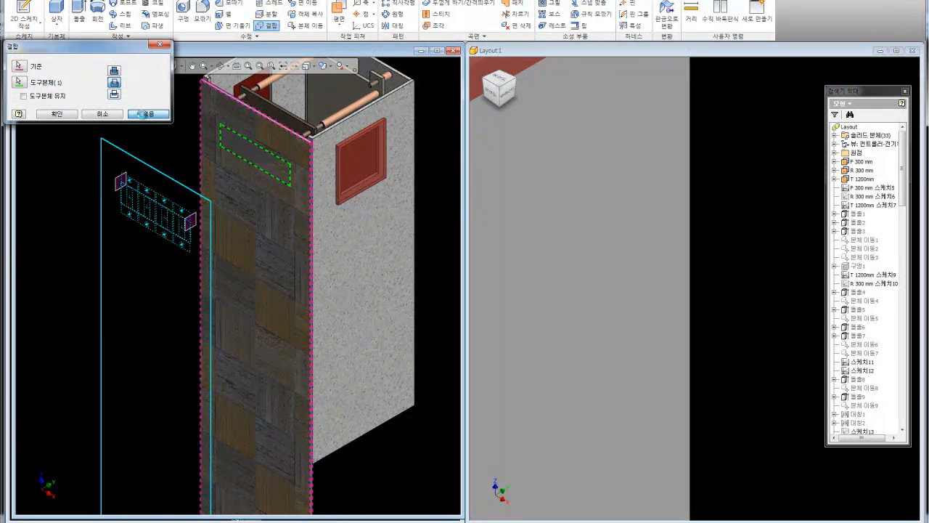
pyautogui.click(116, 114)
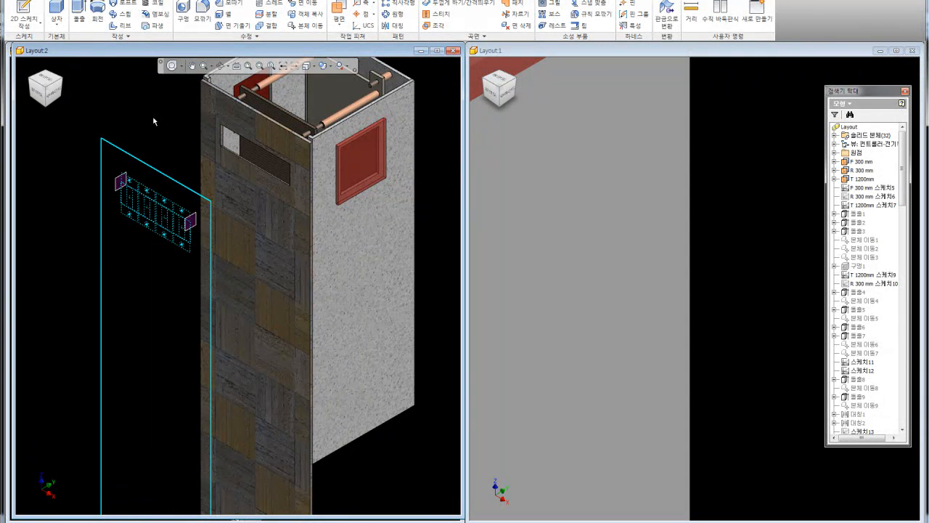
# Make 스케치35 visible again in the model
pyautogui.click(773, 339)
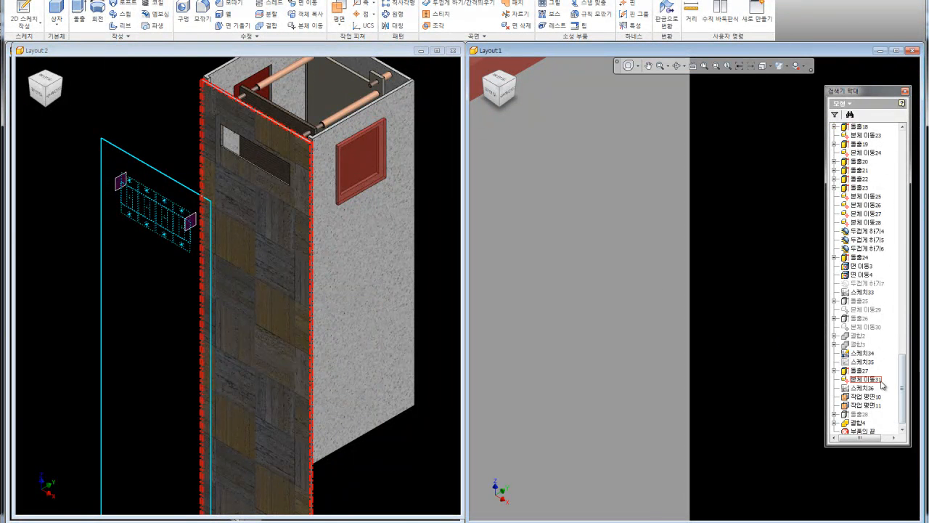
pyautogui.rightClick(862, 364)
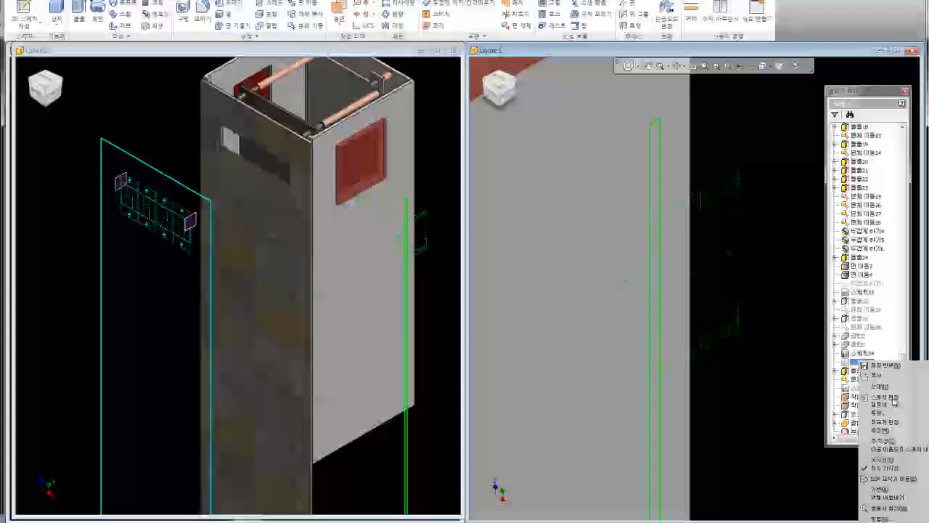
pyautogui.click(878, 450)
pyautogui.scroll(-5, 733, 197)
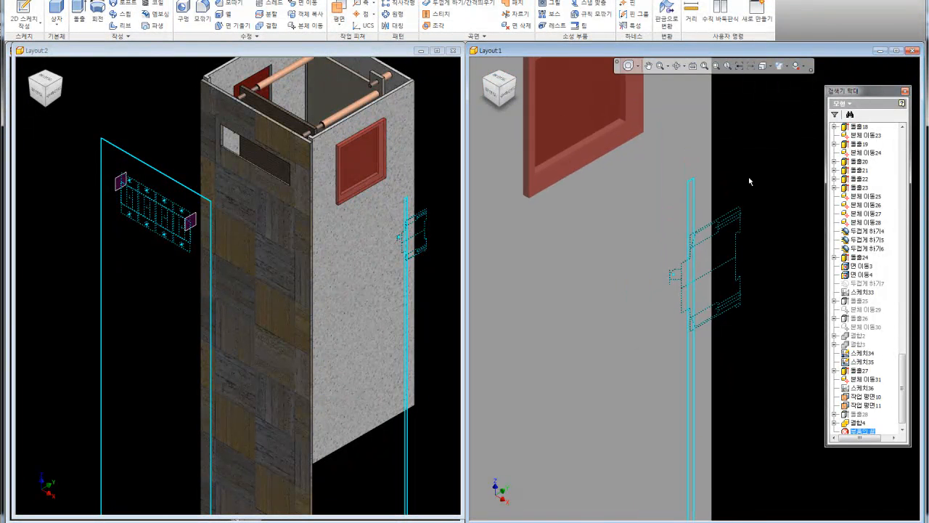
# Turn on material textures in the Layout:1 view so the cabinet panels show their surface finishes
pyautogui.moveTo(752, 175); pyautogui.dragTo(758, 191, button='middle')
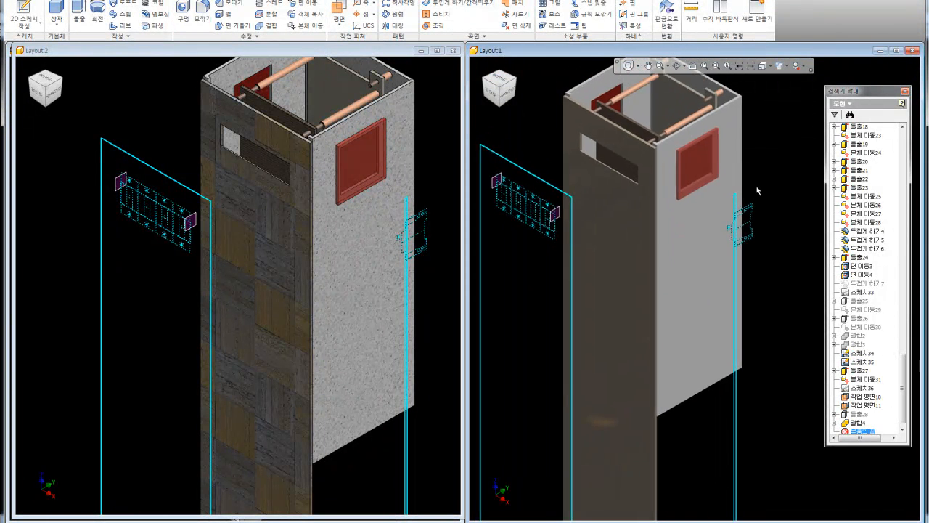
pyautogui.click(793, 65)
pyautogui.click(785, 158)
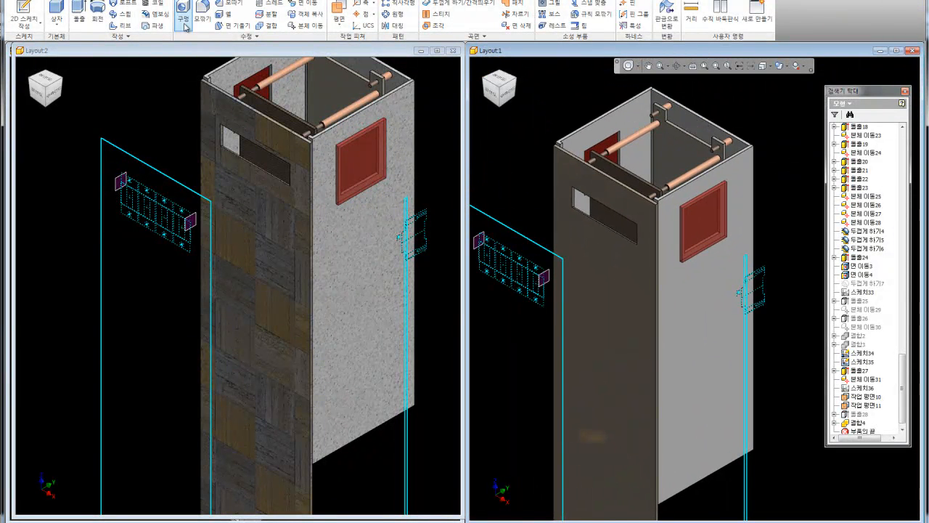
pyautogui.click(193, 1)
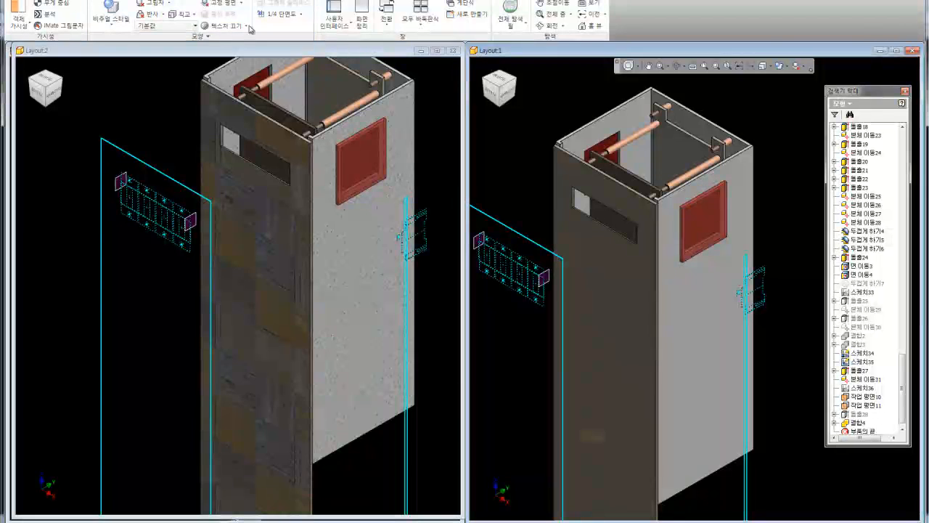
pyautogui.click(246, 28)
pyautogui.click(229, 48)
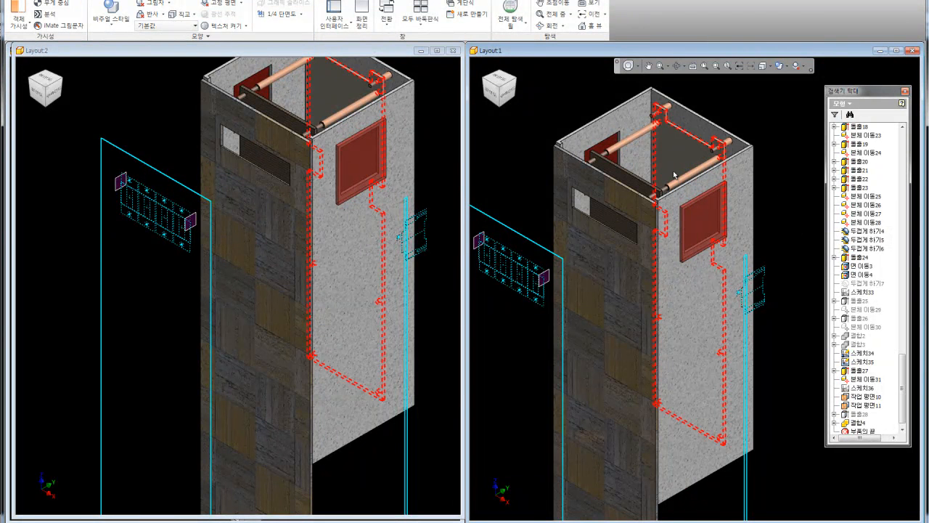
pyautogui.scroll(5, 549, 191)
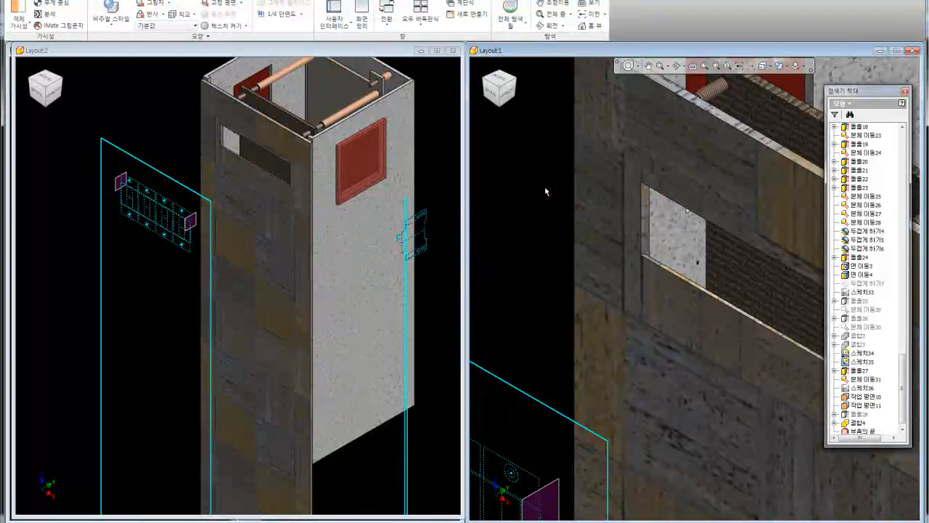
pyautogui.scroll(-5, 546, 190)
pyautogui.moveTo(529, 193); pyautogui.dragTo(550, 176, button='middle')
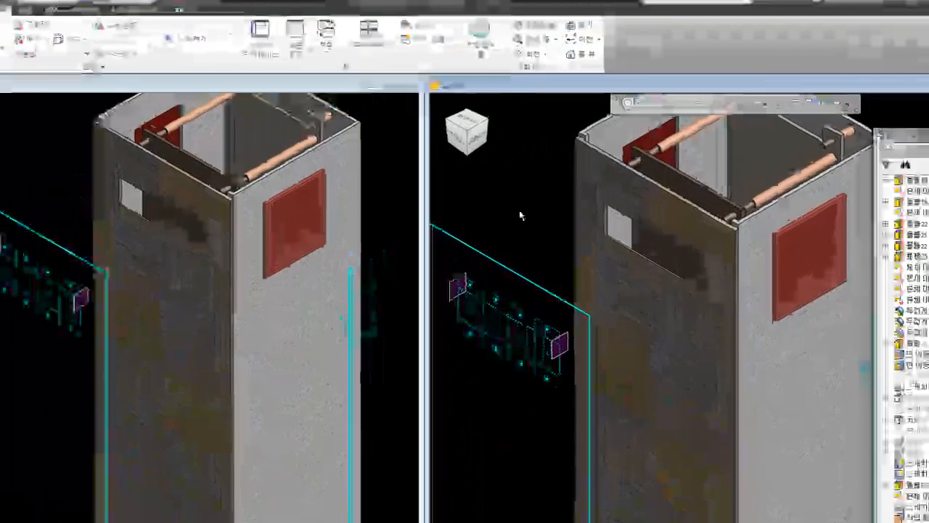
# Create a new 2D sketch on the small work plane beneath the side profile
pyautogui.moveTo(558, 242); pyautogui.dragTo(482, 253, button='middle')
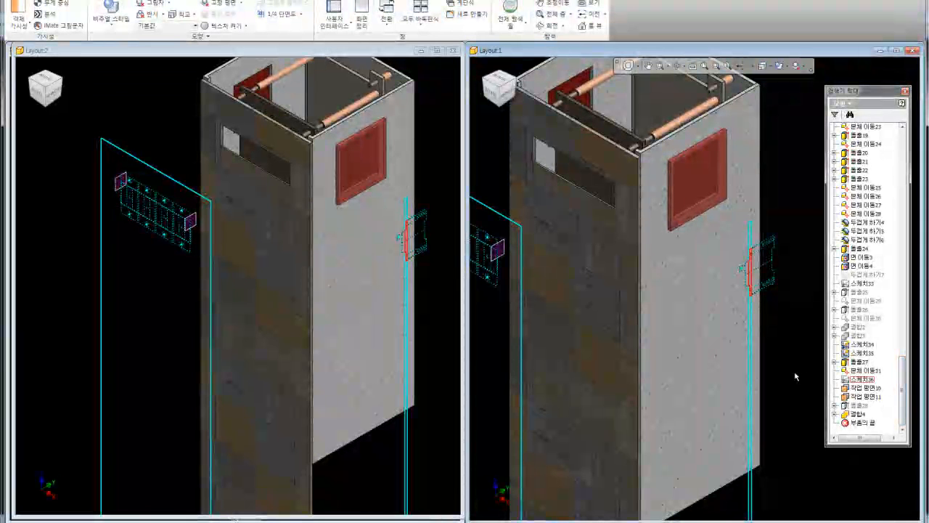
pyautogui.moveTo(756, 252); pyautogui.dragTo(728, 210, button='middle')
pyautogui.scroll(-3, 728, 210)
pyautogui.moveTo(761, 384); pyautogui.dragTo(741, 317, button='middle')
pyautogui.scroll(5, 735, 465)
pyautogui.click(735, 433)
pyautogui.click(769, 413)
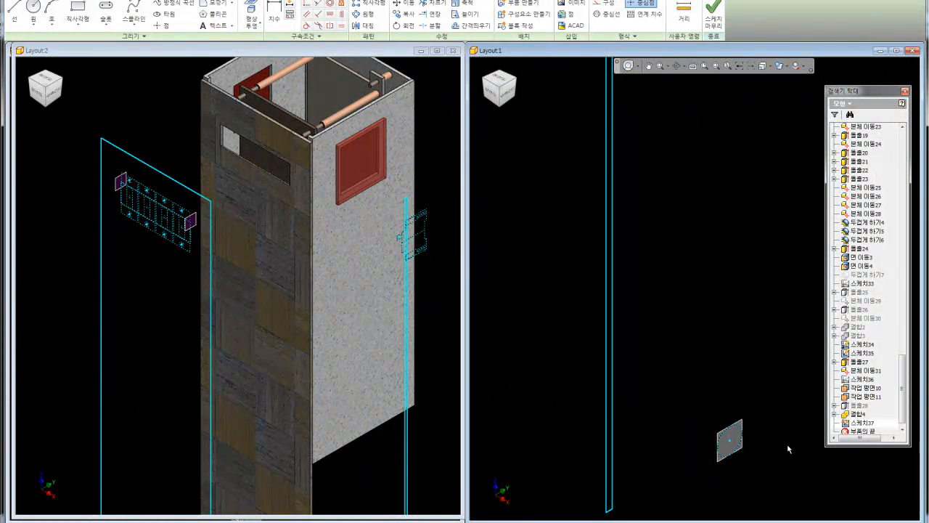
# Copy the contents of 스케치35 into the new sketch and hide the original sketch
pyautogui.rightClick(862, 355)
pyautogui.click(871, 368)
pyautogui.rightClick(857, 422)
pyautogui.click(880, 414)
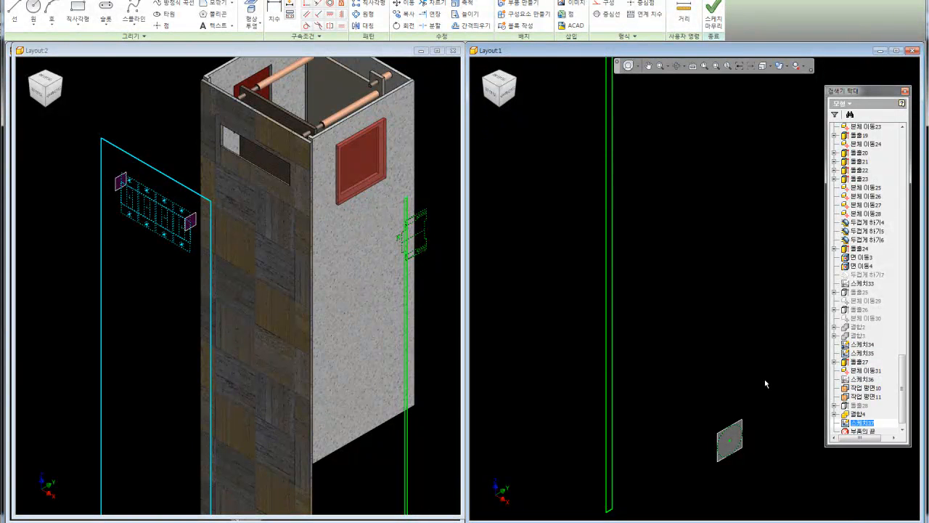
pyautogui.rightClick(868, 354)
pyautogui.click(890, 444)
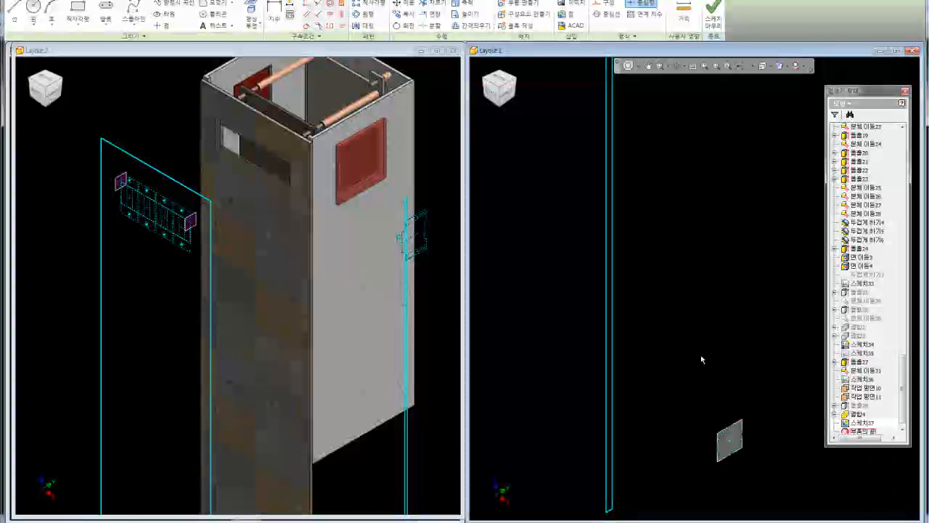
# Copy the front layout sketch 스케치34 from the model tree
pyautogui.scroll(-5, 693, 353)
pyautogui.moveTo(697, 318); pyautogui.dragTo(689, 358, button='middle')
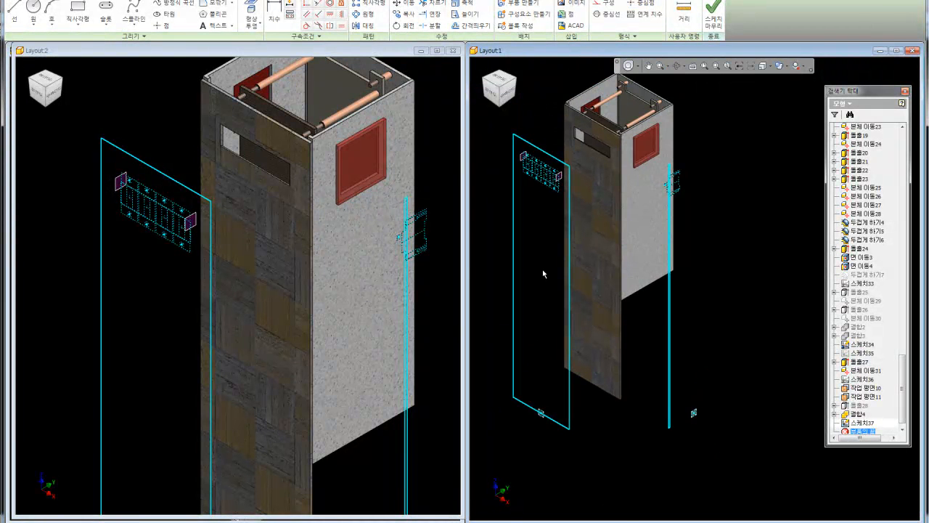
pyautogui.scroll(5, 549, 191)
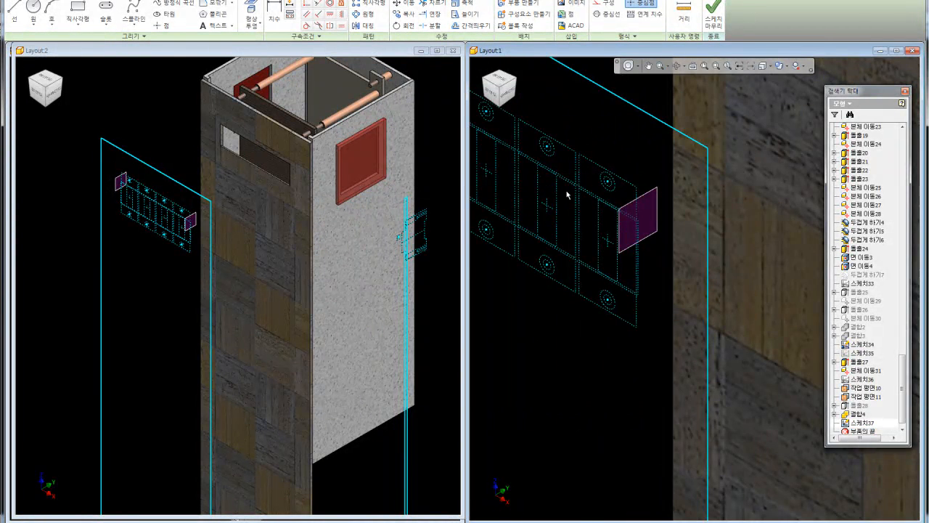
pyautogui.scroll(-5, 568, 194)
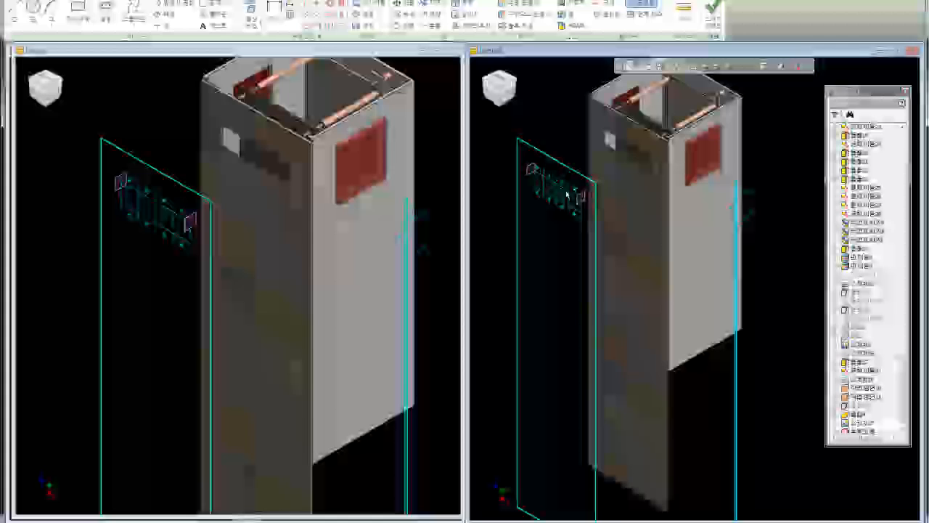
pyautogui.rightClick(860, 345)
pyautogui.click(870, 365)
pyautogui.click(777, 379)
# Finish the current sketch and create another 2D sketch on the small work plane beneath the front outline
pyautogui.scroll(-3, 533, 338)
pyautogui.scroll(8, 573, 336)
pyautogui.click(642, 421)
pyautogui.scroll(-3, 602, 319)
pyautogui.click(715, 13)
pyautogui.click(614, 356)
pyautogui.scroll(-5, 589, 334)
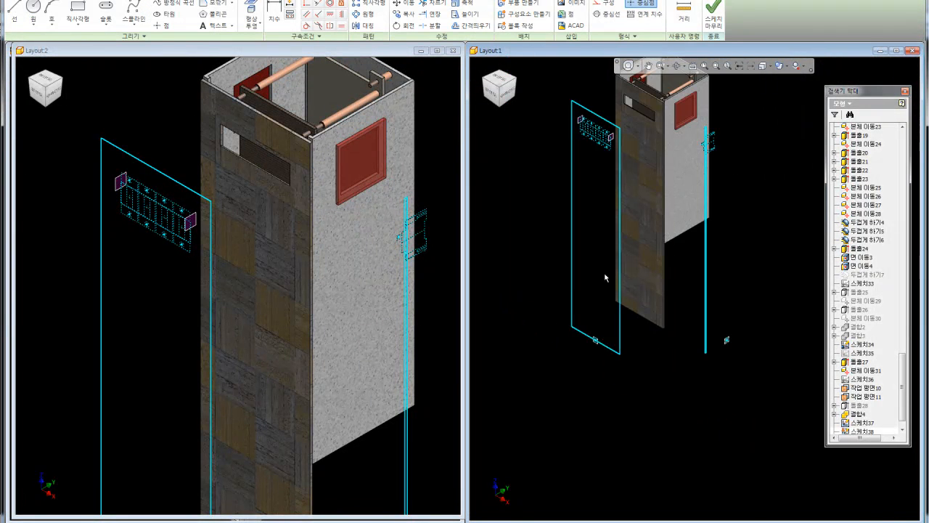
pyautogui.moveTo(603, 283); pyautogui.dragTo(601, 308, button='middle')
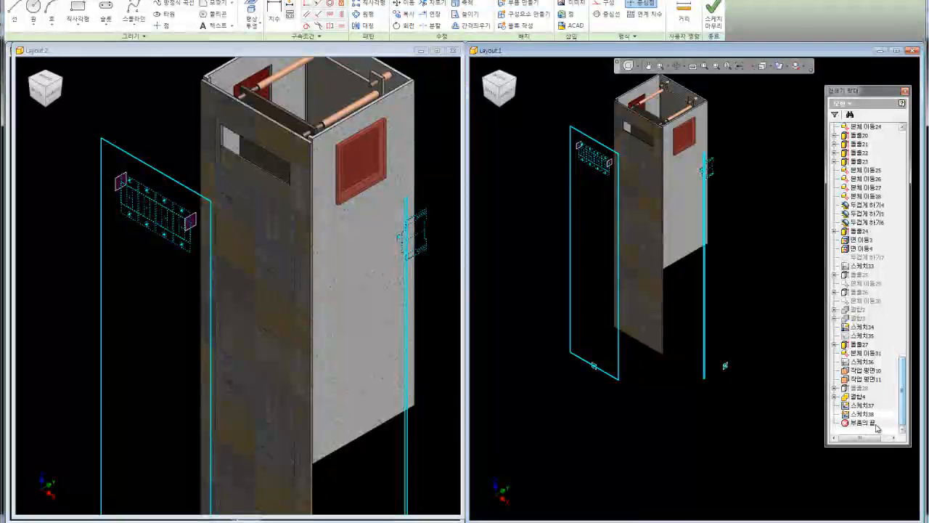
# Paste the copied front layout geometry into 스케치38 and hide the original 스케치34
pyautogui.rightClick(871, 414)
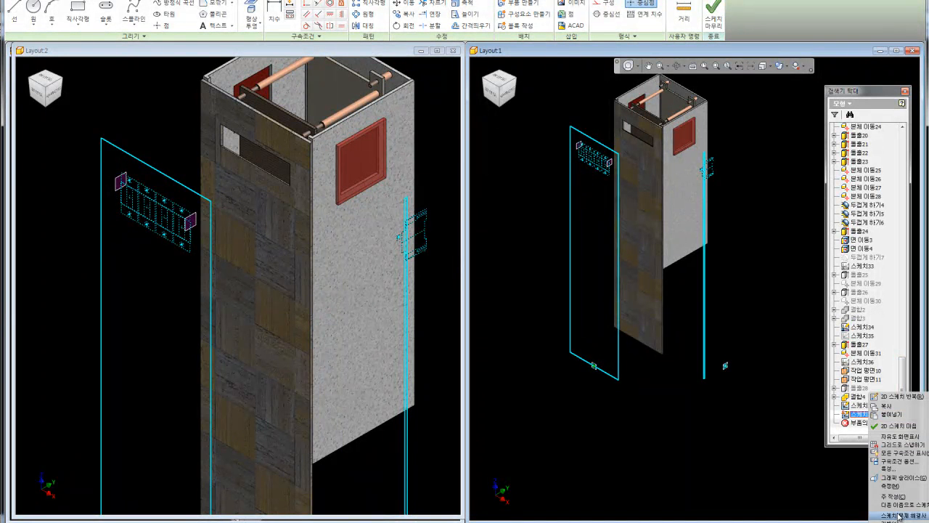
pyautogui.click(892, 415)
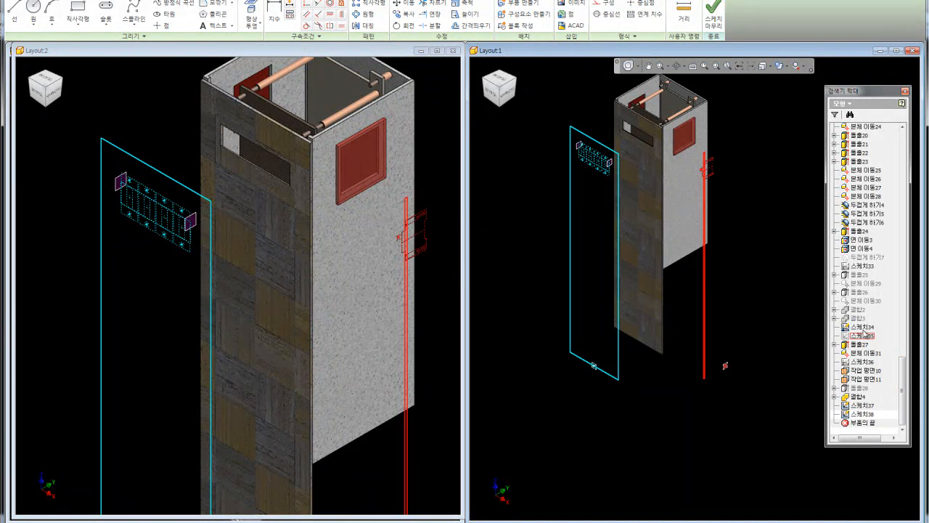
pyautogui.rightClick(862, 329)
pyautogui.click(607, 446)
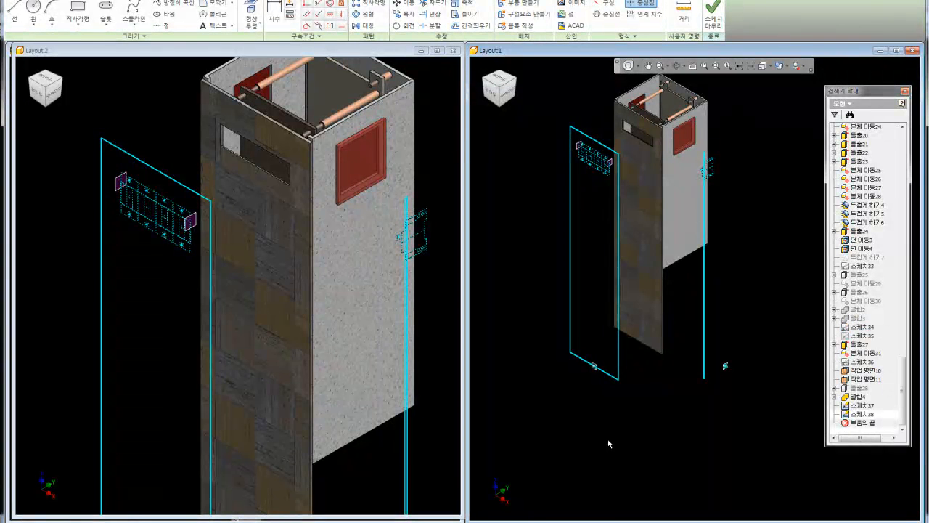
# Finish the sketch and duplicate the active view representation
pyautogui.scroll(5, 711, 151)
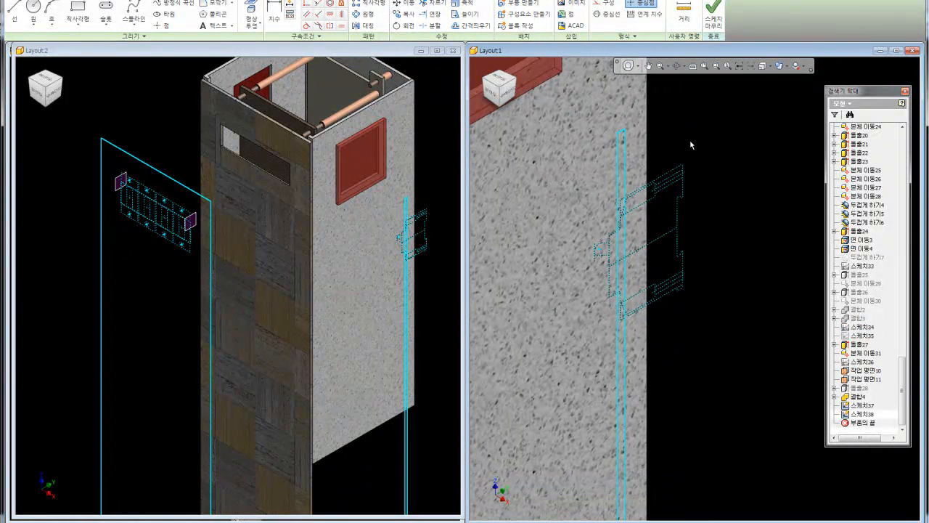
pyautogui.scroll(-2, 689, 143)
pyautogui.scroll(-3, 691, 147)
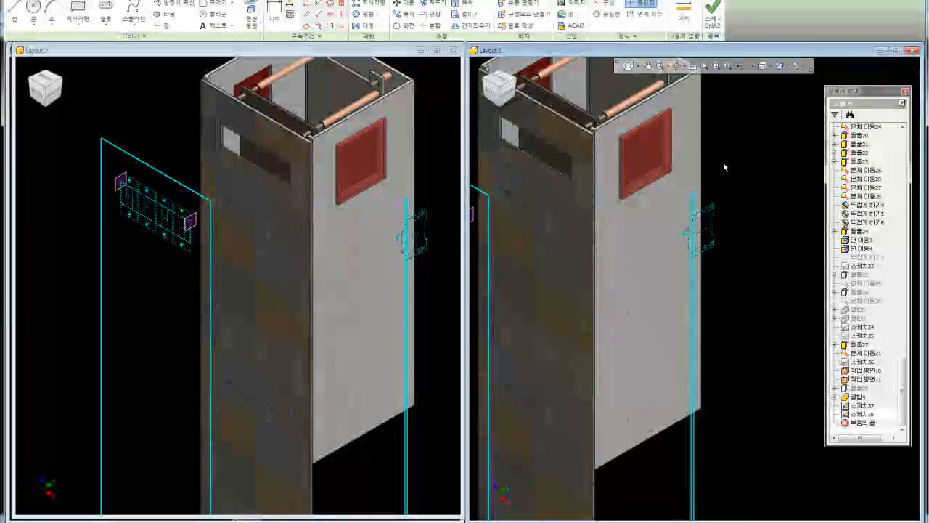
pyautogui.moveTo(904, 389); pyautogui.dragTo(904, 164)
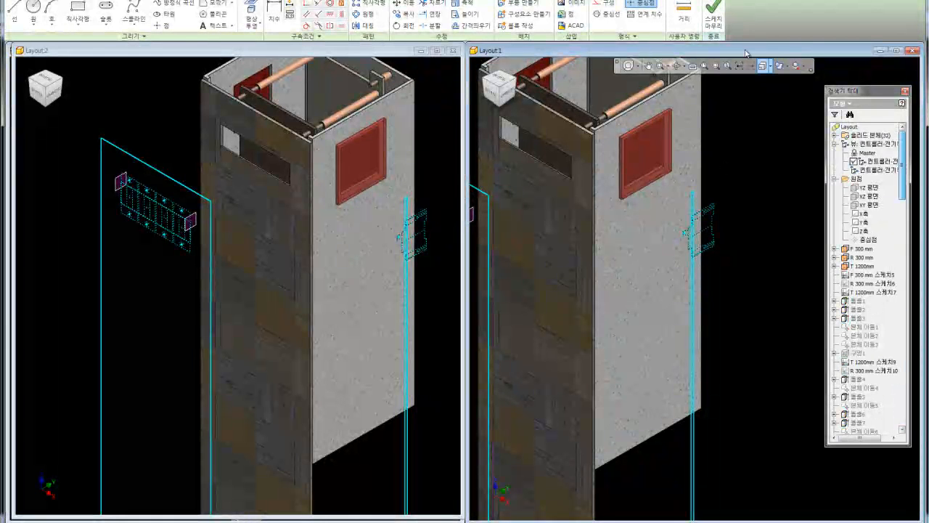
pyautogui.click(714, 15)
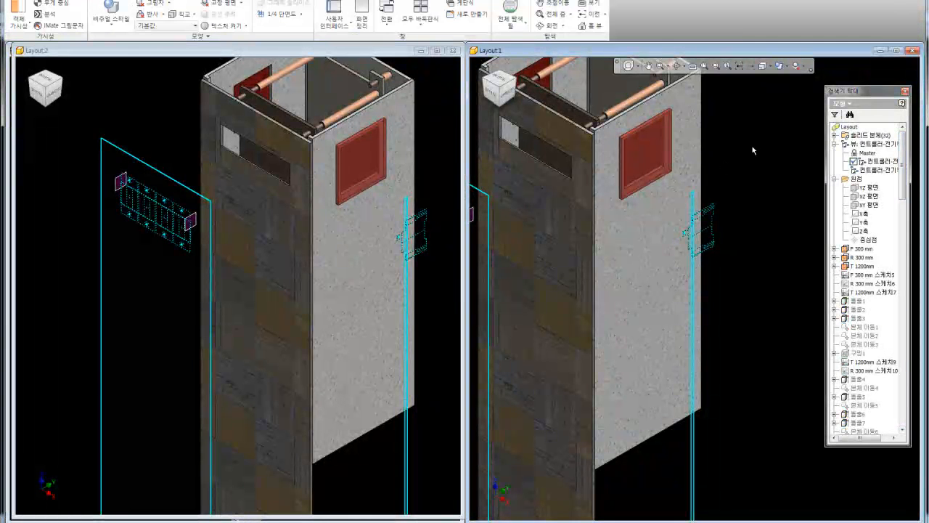
pyautogui.rightClick(872, 161)
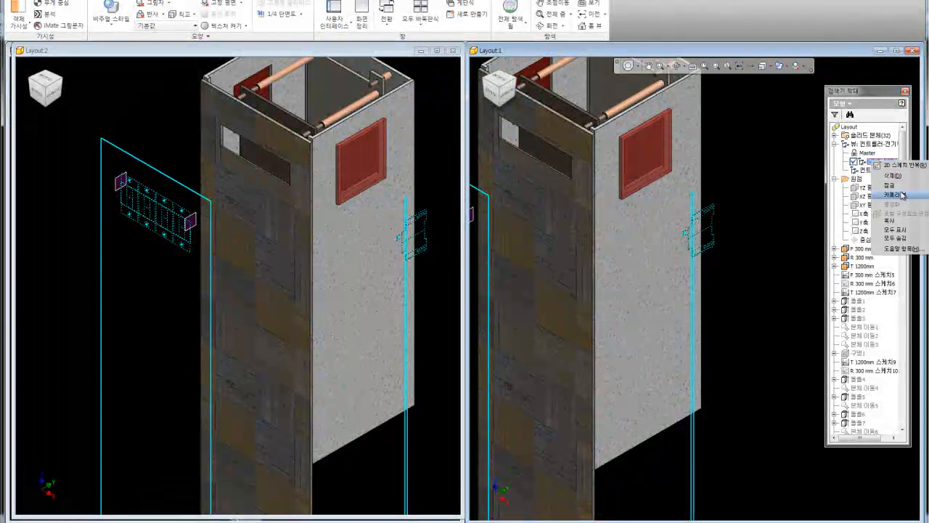
pyautogui.click(900, 221)
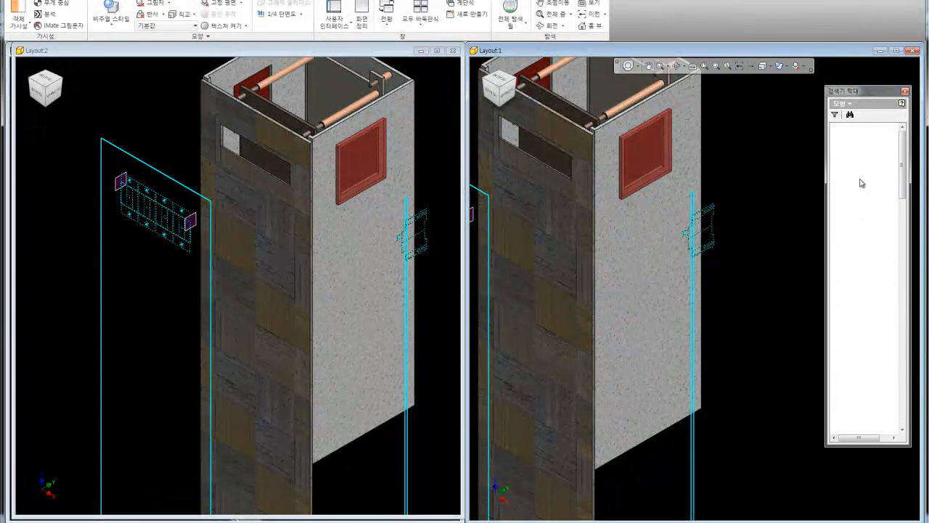
pyautogui.click(773, 271)
pyautogui.scroll(-3, 730, 228)
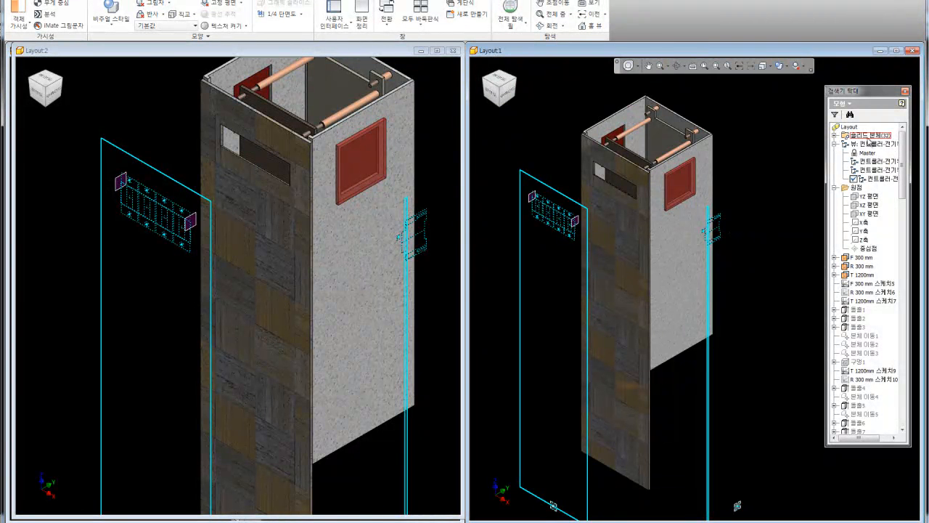
# Hide all solid bodies in the newly copied view representation
pyautogui.rightClick(872, 180)
pyautogui.click(900, 254)
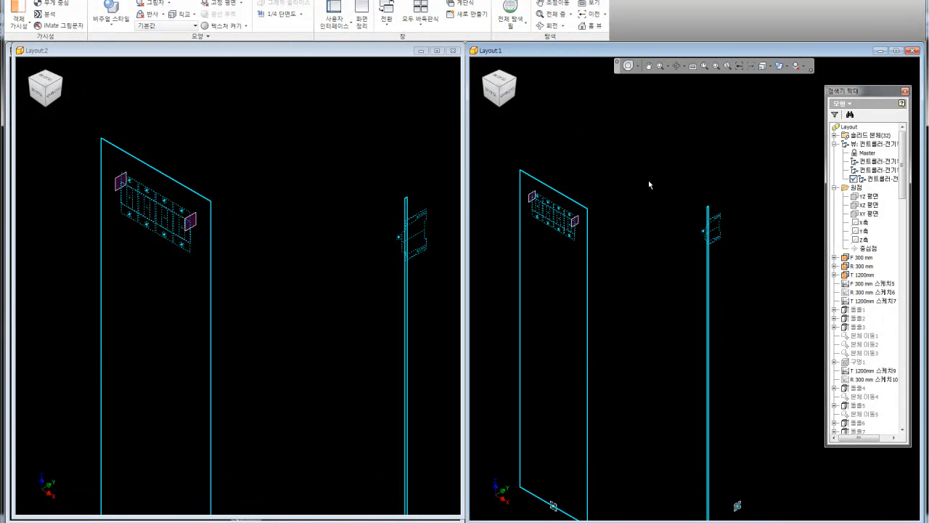
pyautogui.scroll(-3, 716, 208)
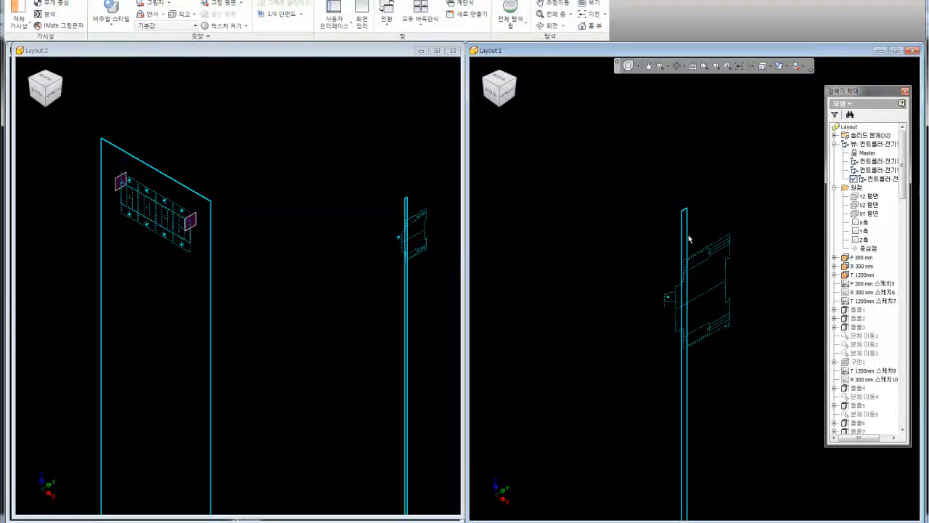
# Open 스케치37 for editing and delete the long panel outline from the copied side profile
pyautogui.scroll(-20, 885, 262)
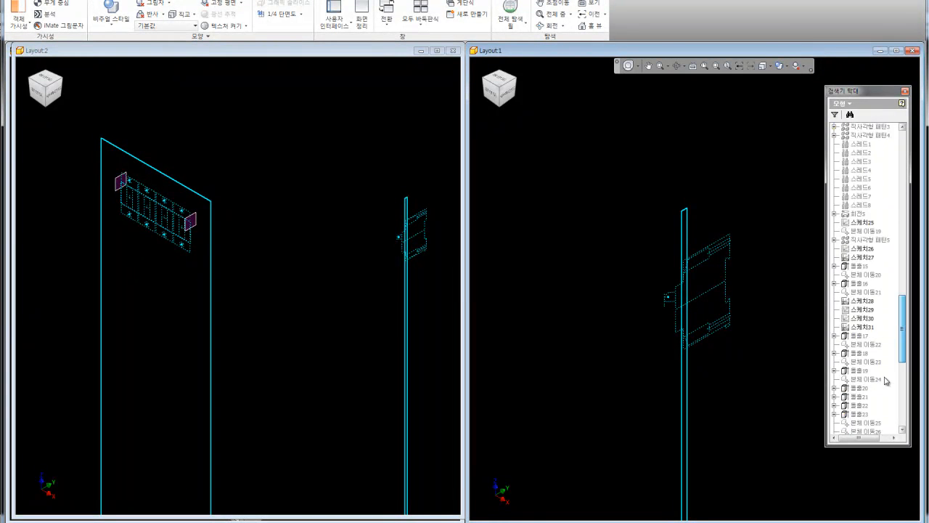
pyautogui.click(867, 415)
pyautogui.doubleClick(863, 406)
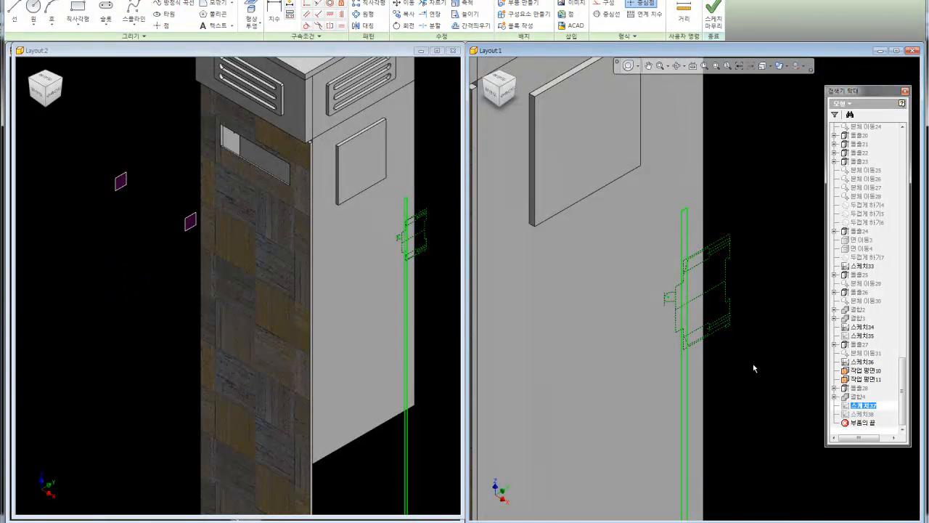
pyautogui.scroll(3, 755, 372)
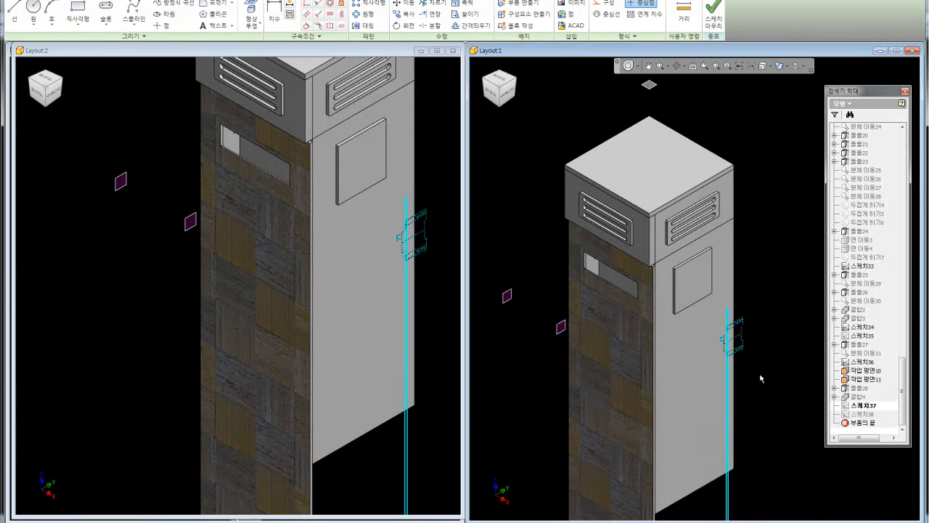
pyautogui.click(508, 90)
pyautogui.scroll(-4, 619, 242)
pyautogui.moveTo(712, 222); pyautogui.dragTo(625, 139)
pyautogui.press('Delete')
# Delete the square upper corner edges and the short line at the upper step from the side profile in 스케치37
pyautogui.scroll(5, 618, 295)
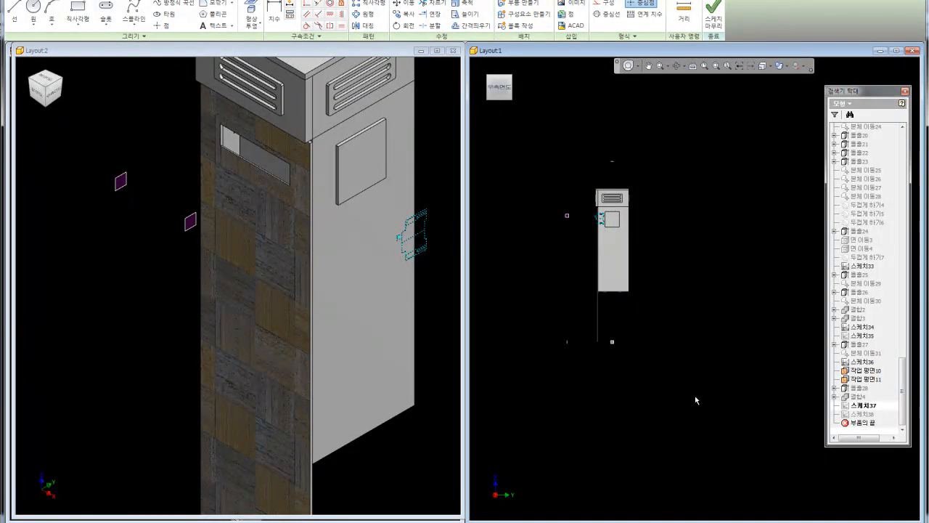
pyautogui.scroll(-8, 618, 240)
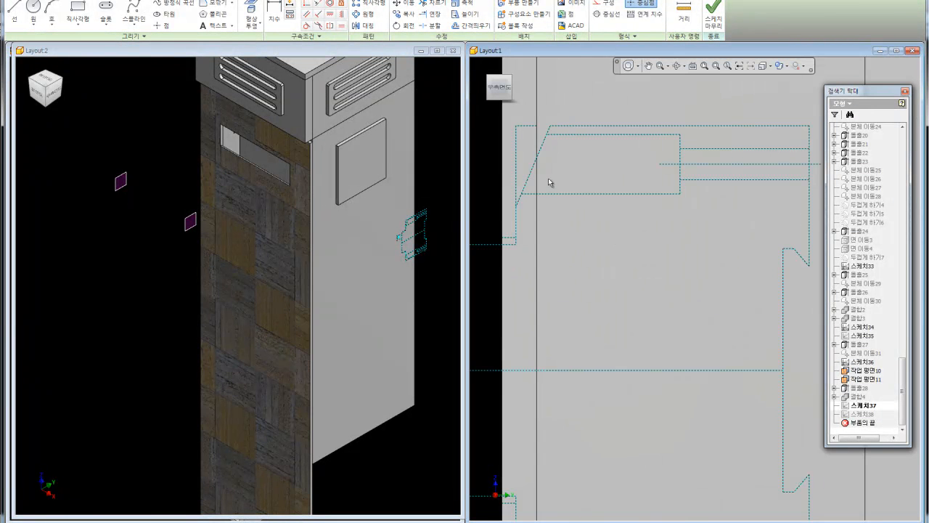
pyautogui.moveTo(554, 191); pyautogui.dragTo(634, 226, button='middle')
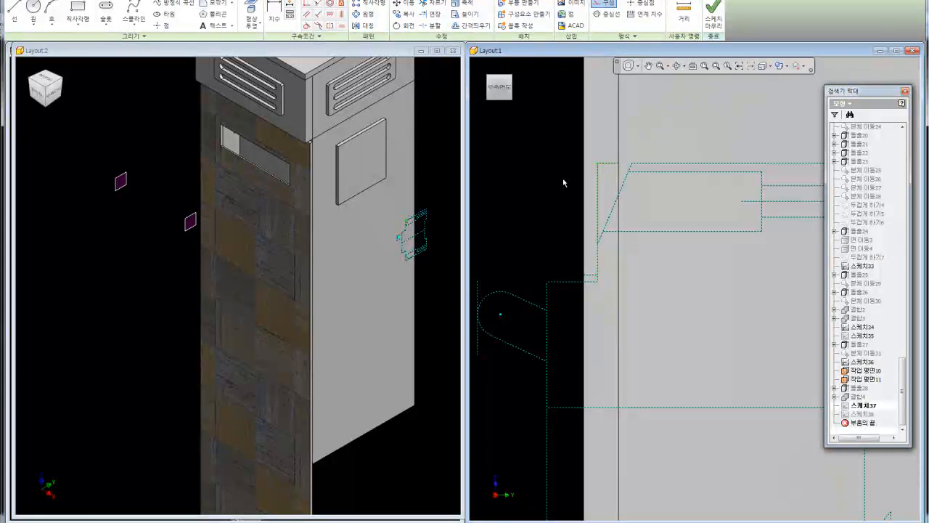
pyautogui.scroll(-3, 591, 274)
pyautogui.rightClick(549, 113)
pyautogui.click(549, 93)
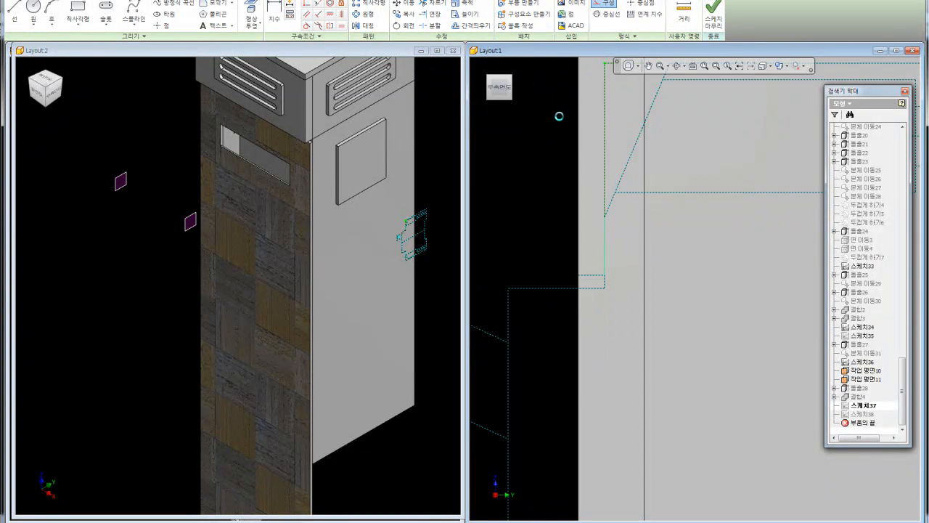
pyautogui.rightClick(538, 219)
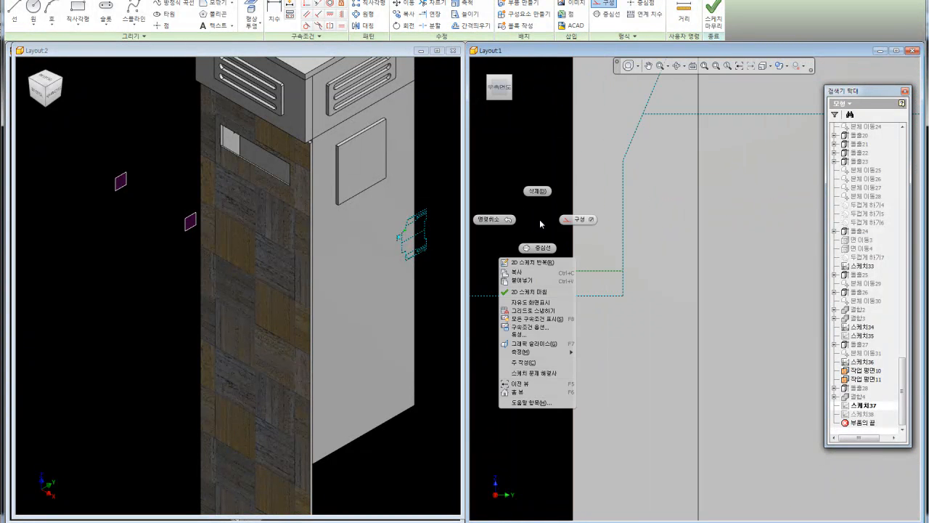
pyautogui.click(550, 193)
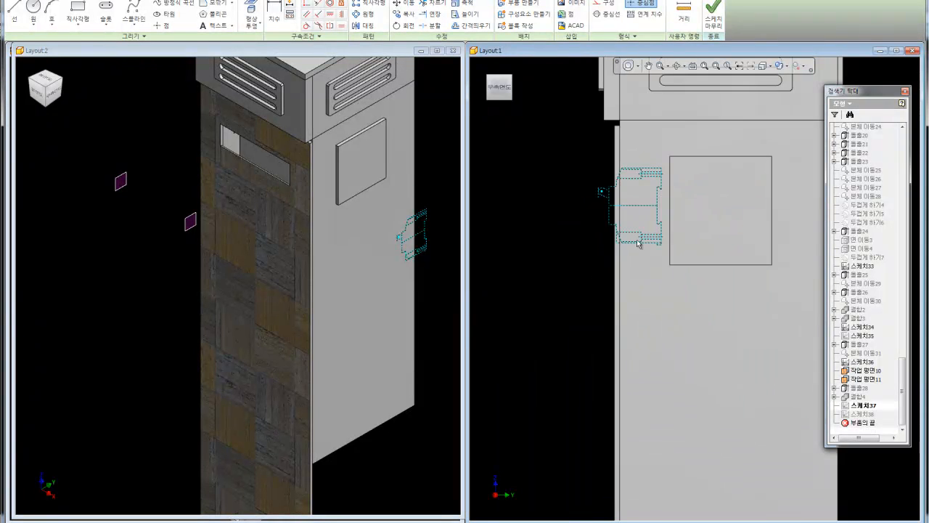
# Delete the matching square corner edges beside the slanted line at the lower end of the side profile
pyautogui.scroll(2, 615, 245)
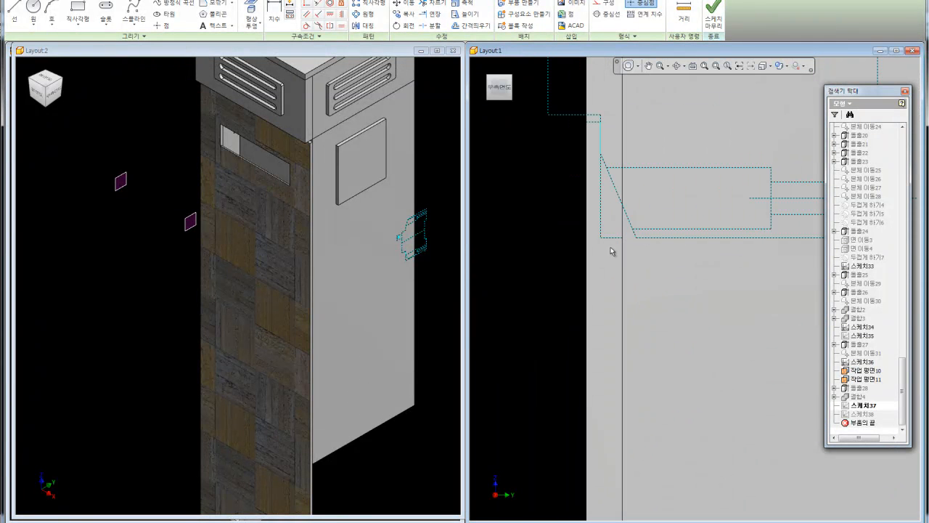
pyautogui.moveTo(598, 235); pyautogui.dragTo(568, 219)
pyautogui.moveTo(582, 218); pyautogui.dragTo(596, 253, button='middle')
pyautogui.scroll(2, 606, 167)
pyautogui.click(579, 180)
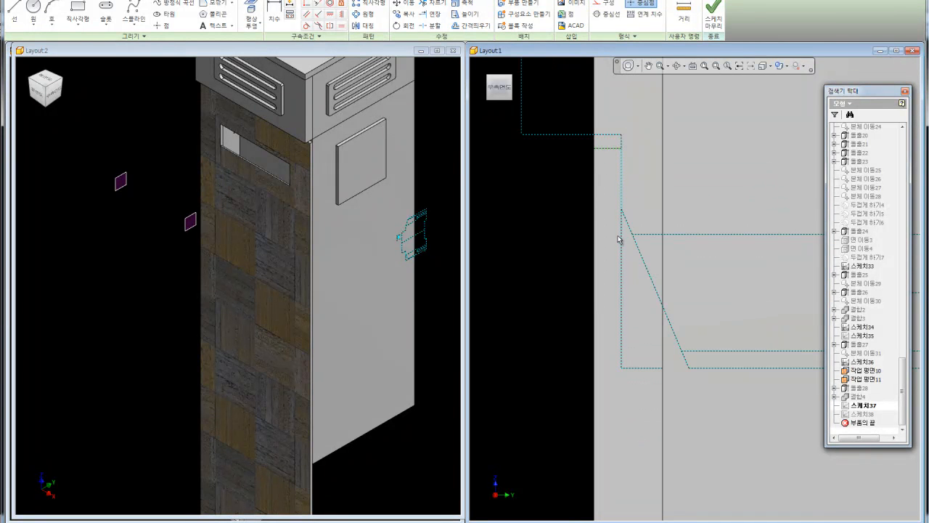
pyautogui.keyDown('ctrl'); pyautogui.click(636, 369); pyautogui.keyUp('ctrl')
pyautogui.rightClick(538, 266)
pyautogui.click(538, 241)
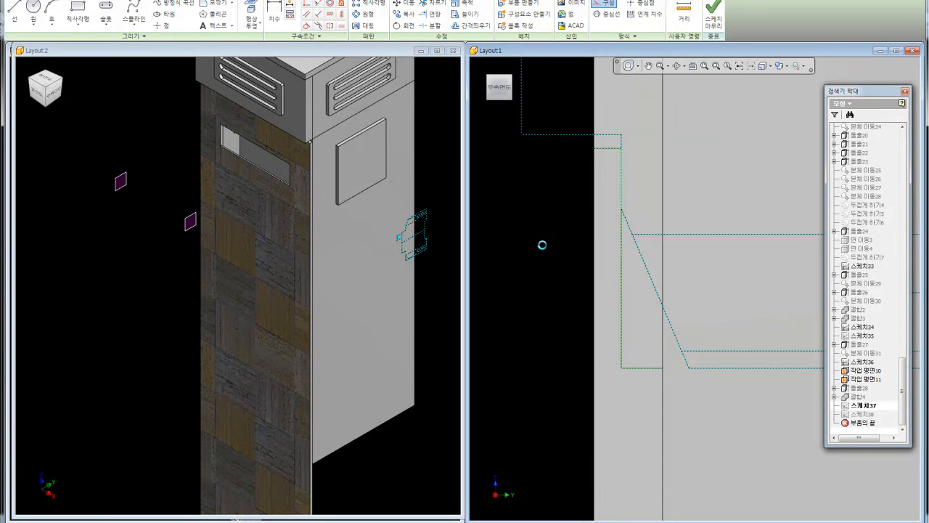
# Try to create a sketch block from the whole trimmed side profile with an insertion point picked beside it
pyautogui.scroll(-4, 615, 309)
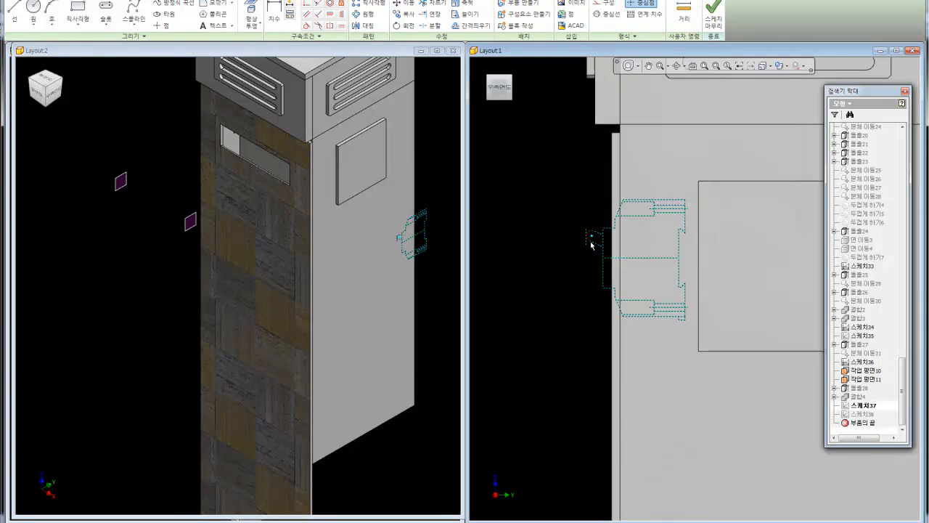
pyautogui.scroll(-3, 588, 243)
pyautogui.scroll(2, 589, 244)
pyautogui.scroll(-2, 633, 318)
pyautogui.scroll(4, 644, 450)
pyautogui.scroll(-5, 634, 341)
pyautogui.scroll(4, 603, 205)
pyautogui.moveTo(601, 205); pyautogui.dragTo(703, 307)
pyautogui.scroll(-4, 560, 114)
pyautogui.scroll(4, 590, 302)
pyautogui.scroll(-3, 612, 353)
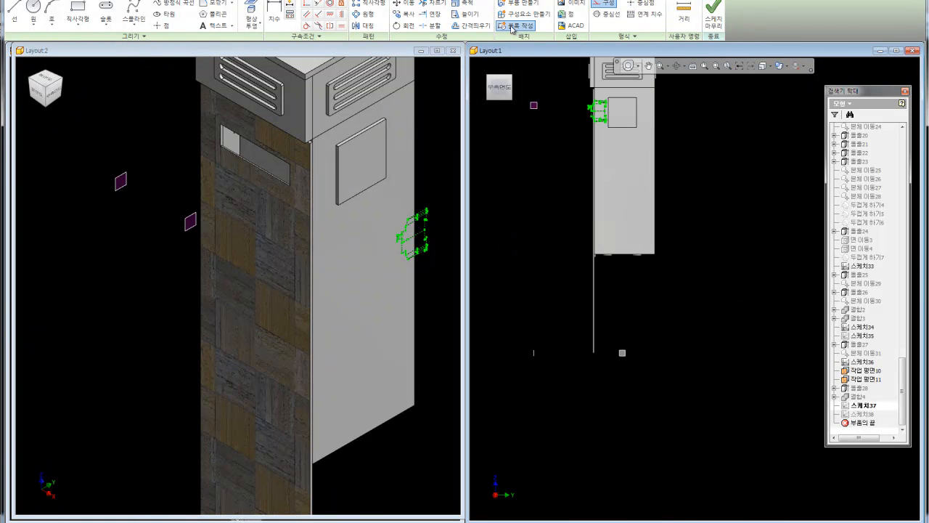
pyautogui.click(513, 27)
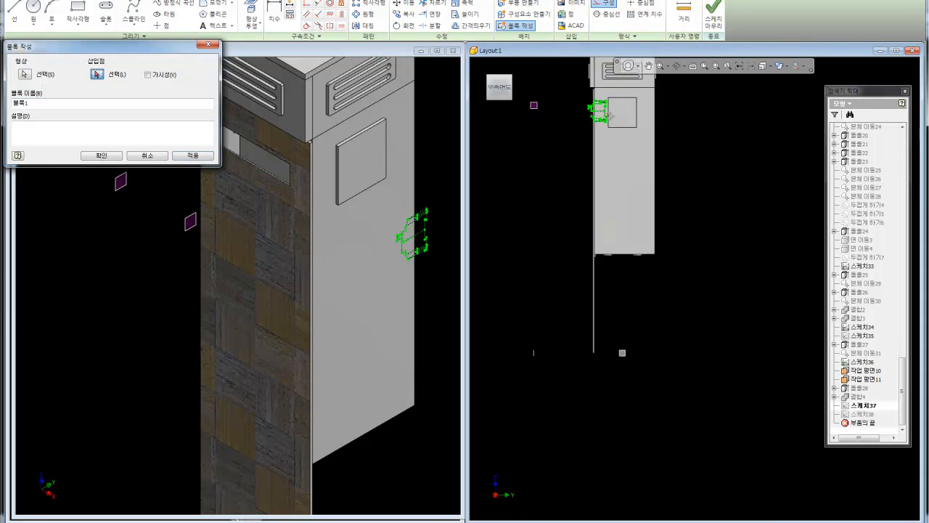
pyautogui.scroll(3, 610, 114)
pyautogui.scroll(-3, 598, 106)
pyautogui.scroll(3, 610, 283)
pyautogui.click(586, 255)
pyautogui.press('Return')
pyautogui.scroll(-3, 675, 252)
pyautogui.moveTo(636, 155)
pyautogui.mouseDown(button='middle')
pyautogui.moveTo(681, 263)
pyautogui.moveTo(668, 275)
pyautogui.mouseUp(button='middle')
pyautogui.scroll(4, 614, 107)
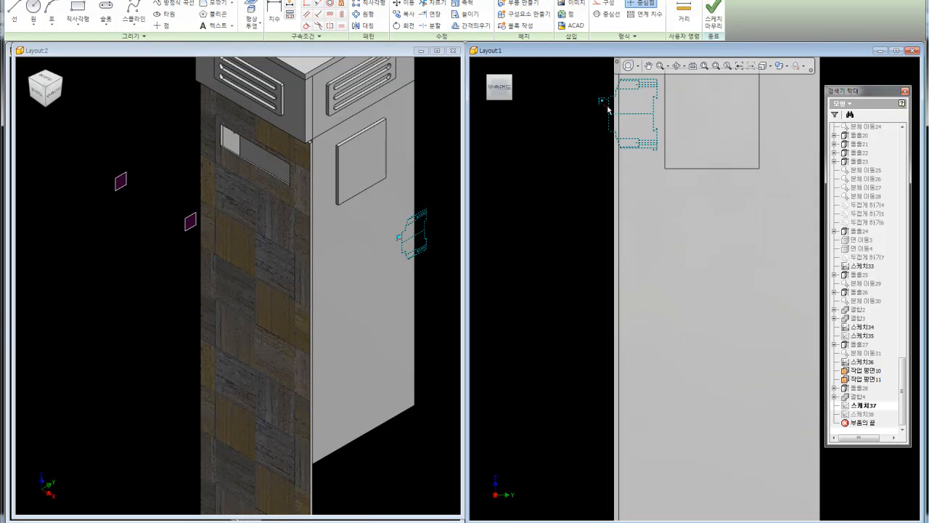
# Project the model origin's center point into 스케치37
pyautogui.scroll(-4, 608, 108)
pyautogui.scroll(4, 616, 103)
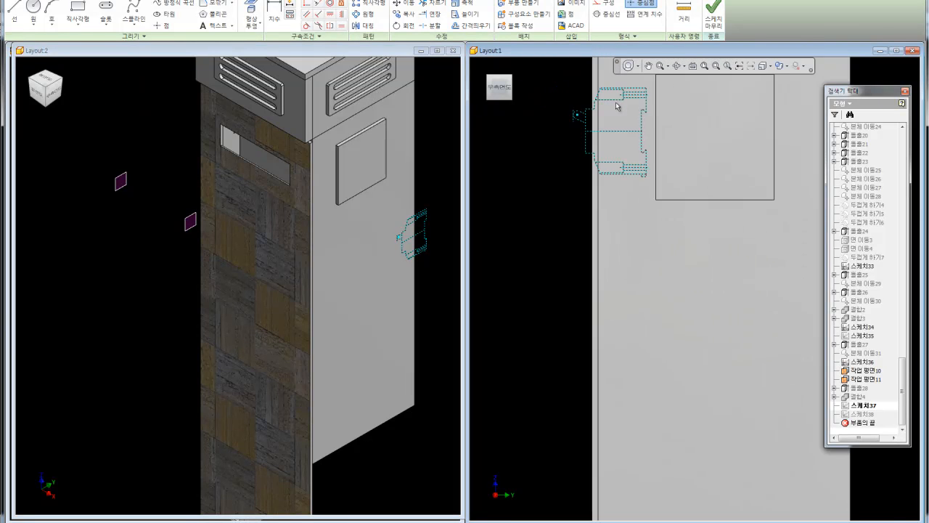
pyautogui.scroll(-5, 617, 105)
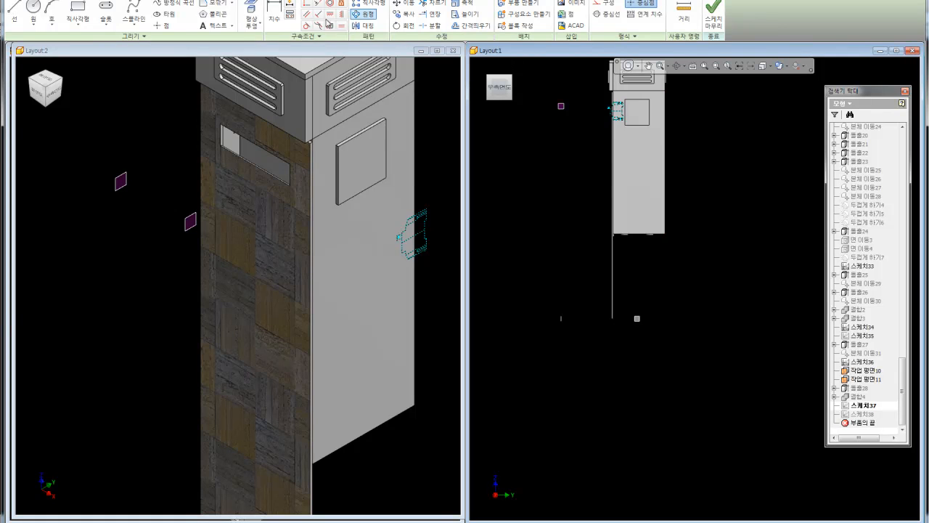
pyautogui.click(250, 18)
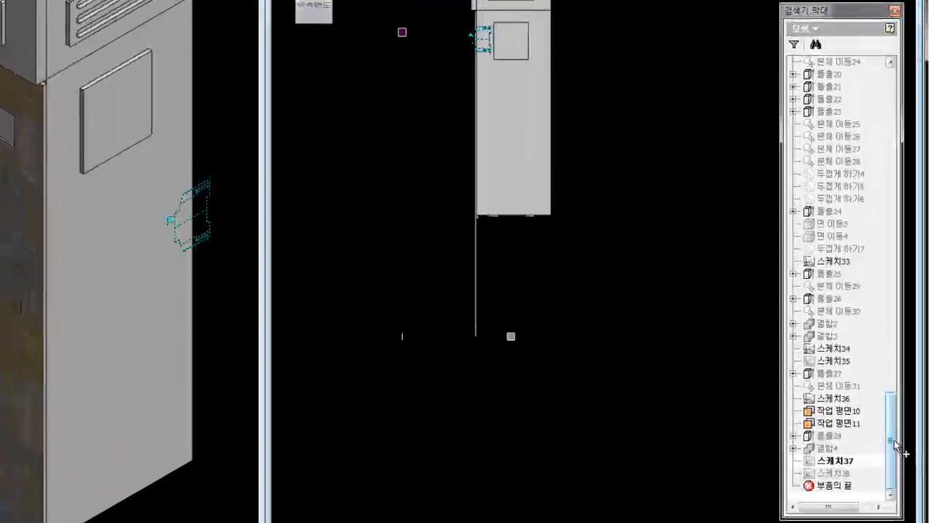
pyautogui.moveTo(903, 383); pyautogui.dragTo(915, 167)
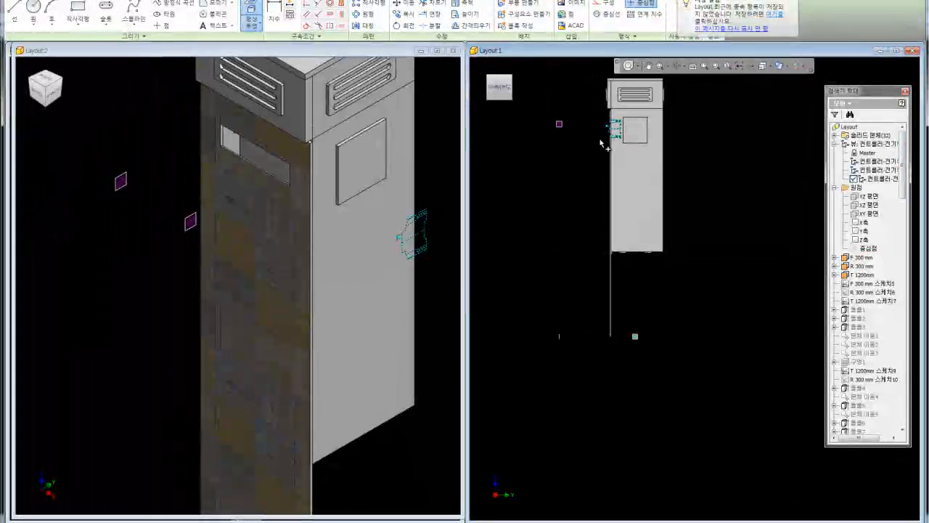
pyautogui.click(600, 113)
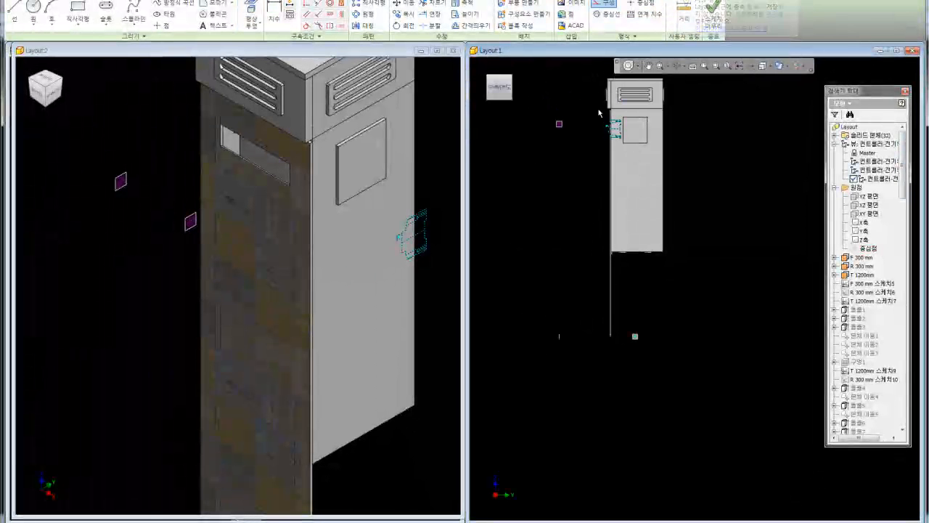
pyautogui.click(600, 114)
# Convert the entire side profile from construction geometry to normal sketch lines
pyautogui.scroll(5, 601, 117)
pyautogui.moveTo(580, 111); pyautogui.dragTo(782, 328)
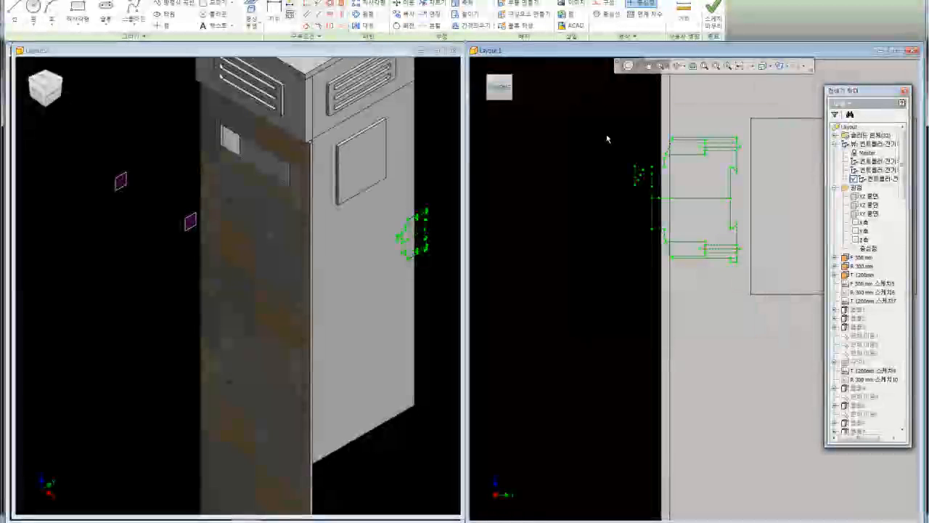
pyautogui.click(607, 6)
# Create a block from the side profile using the projected origin point as its insertion point, and finish the sketch
pyautogui.scroll(-3, 599, 109)
pyautogui.moveTo(587, 96); pyautogui.dragTo(731, 266)
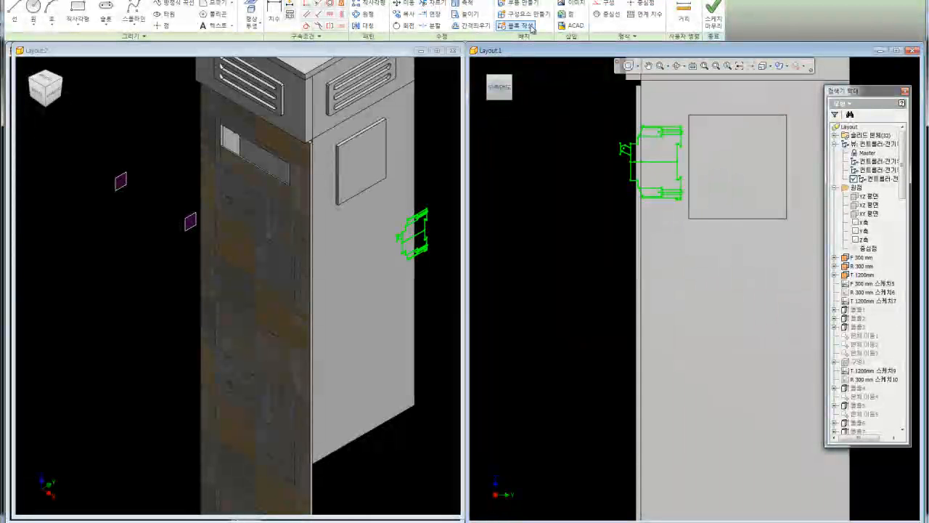
pyautogui.click(515, 26)
pyautogui.scroll(-5, 646, 316)
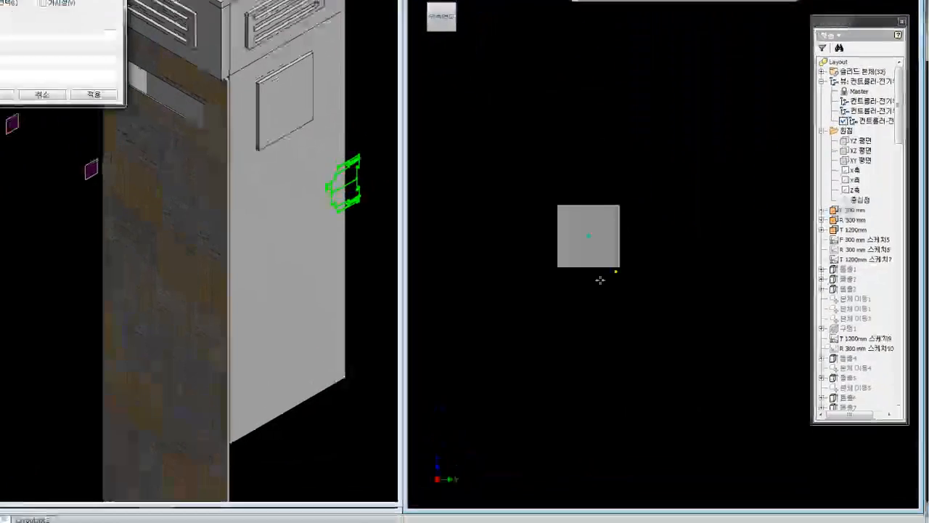
pyautogui.scroll(3, 599, 280)
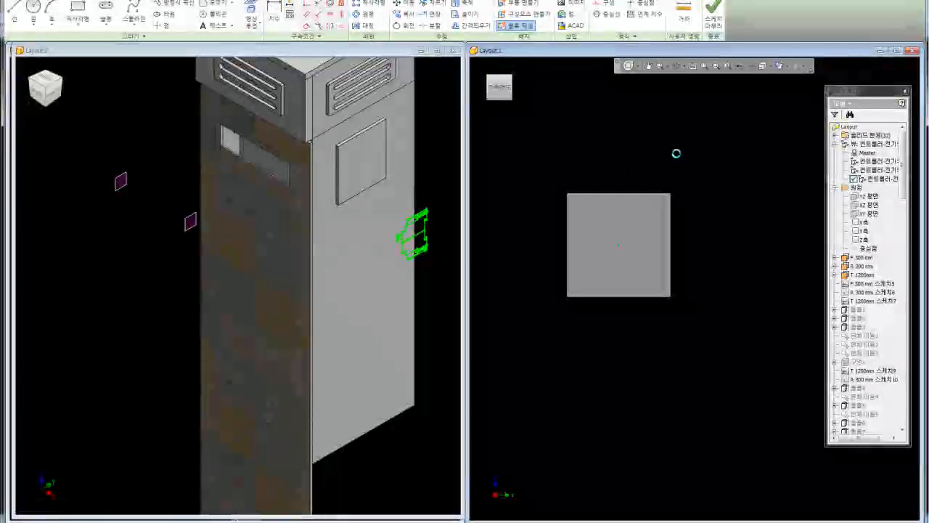
pyautogui.scroll(-3, 693, 201)
pyautogui.click(716, 16)
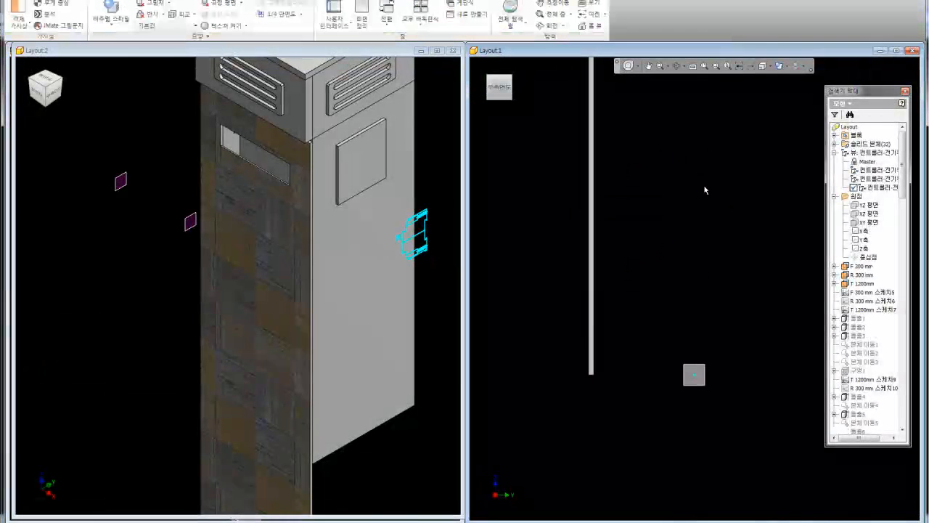
# Show 스케치38 with the cabinet bodies hidden and open it for editing
pyautogui.click(492, 80)
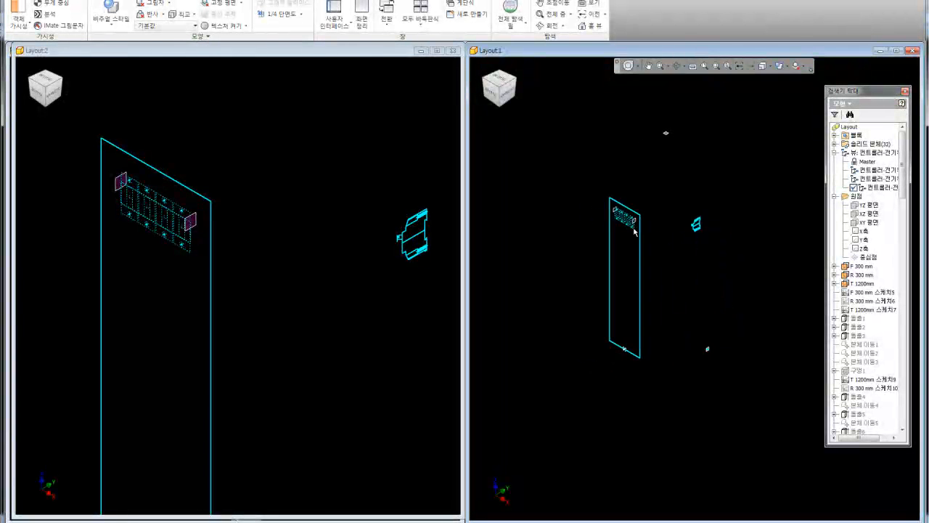
pyautogui.scroll(2, 633, 229)
pyautogui.moveTo(903, 191); pyautogui.dragTo(914, 431)
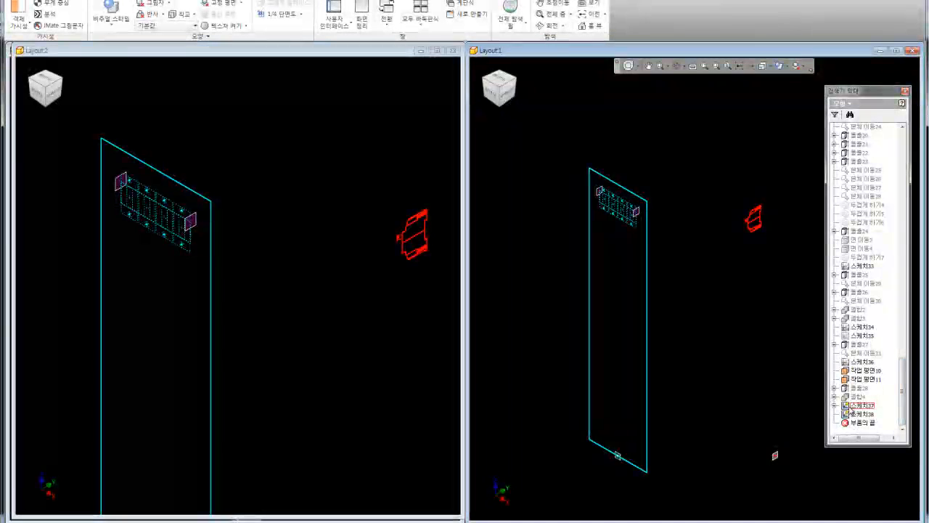
pyautogui.doubleClick(846, 413)
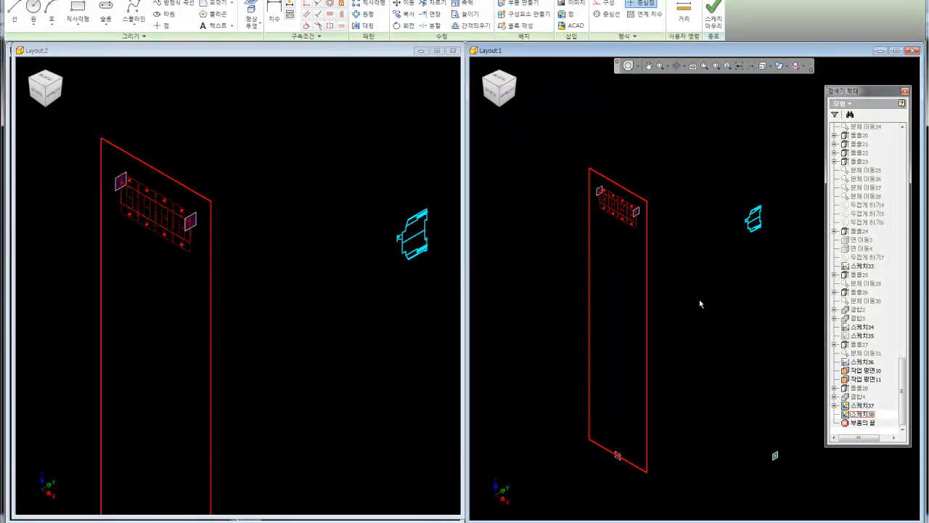
# Delete the long panel outline surrounding the component row in 스케치38
pyautogui.click(491, 94)
pyautogui.moveTo(729, 379); pyautogui.dragTo(702, 310)
pyautogui.rightClick(610, 225)
pyautogui.click(619, 200)
pyautogui.rightClick(619, 236)
pyautogui.click(621, 211)
pyautogui.scroll(6, 706, 228)
pyautogui.moveTo(744, 208); pyautogui.dragTo(650, 135)
pyautogui.rightClick(650, 135)
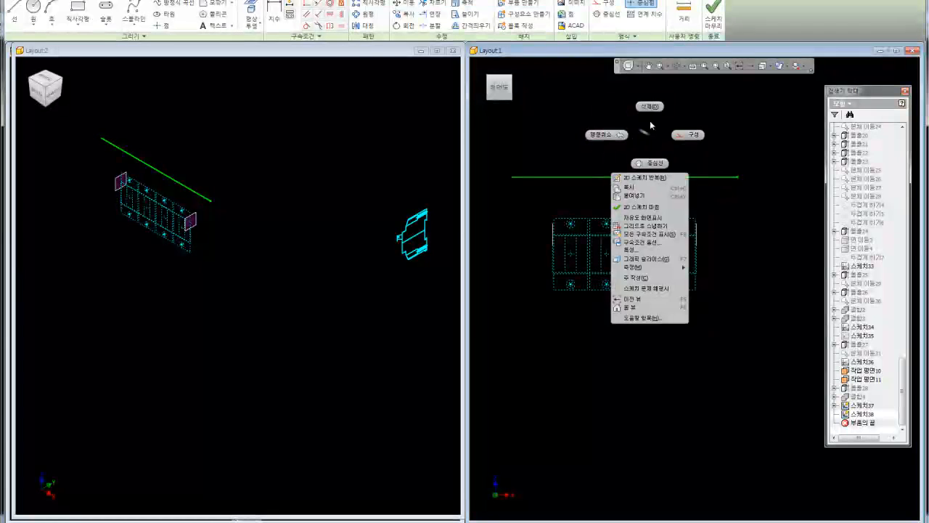
pyautogui.click(650, 106)
# Delete the extra construction lines framing and crossing the component row in the front layout
pyautogui.scroll(5, 719, 210)
pyautogui.scroll(-4, 589, 260)
pyautogui.scroll(2, 543, 249)
pyautogui.scroll(5, 521, 242)
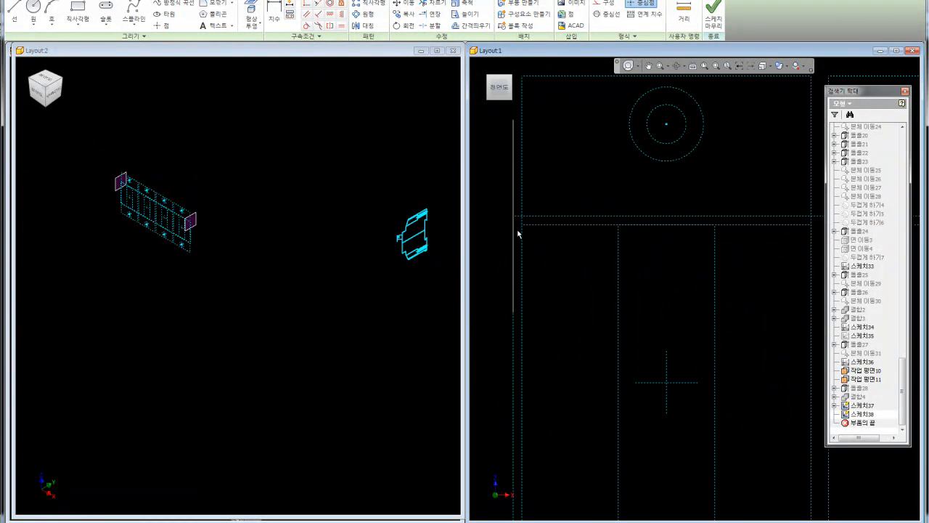
pyautogui.rightClick(493, 147)
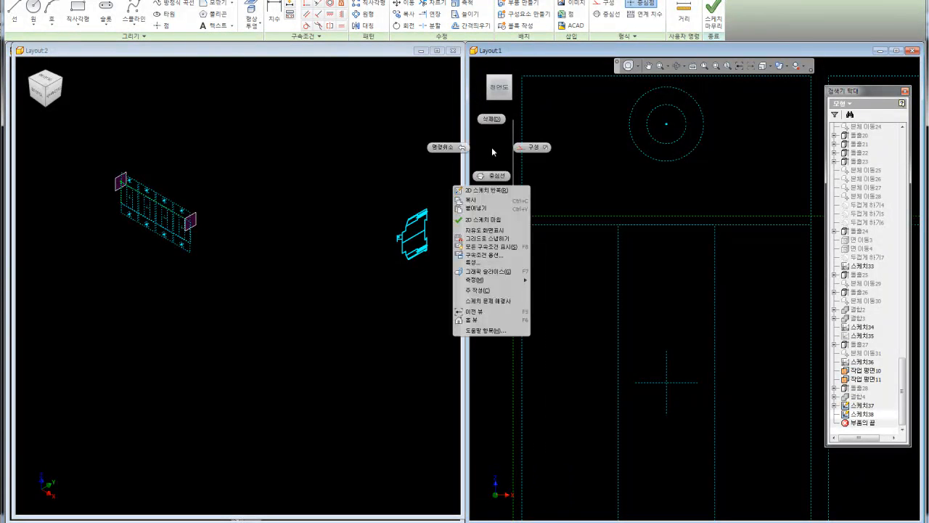
pyautogui.click(489, 120)
pyautogui.scroll(5, 665, 210)
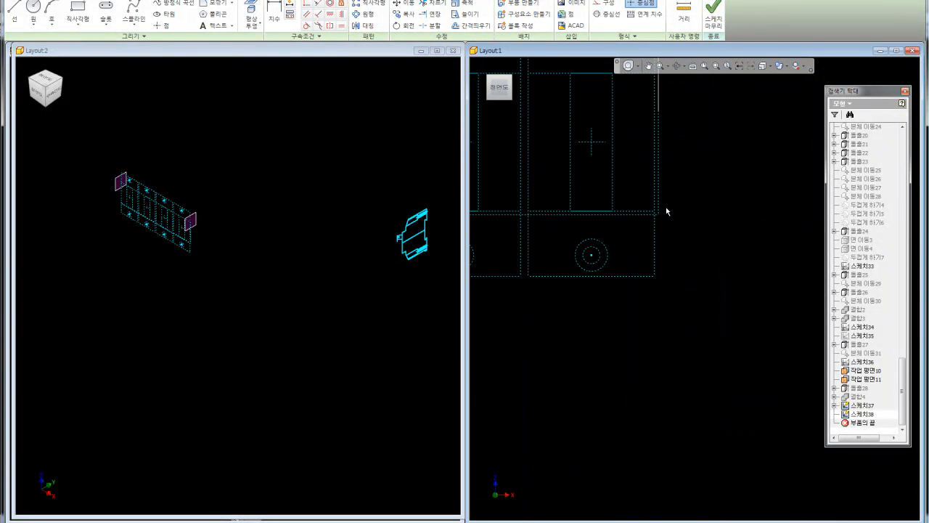
pyautogui.rightClick(674, 208)
pyautogui.click(682, 230)
# Convert the four-component front layout from construction geometry to normal sketch lines
pyautogui.scroll(-4, 713, 286)
pyautogui.moveTo(543, 203); pyautogui.dragTo(779, 347)
pyautogui.press('Escape')
pyautogui.scroll(2, 588, 269)
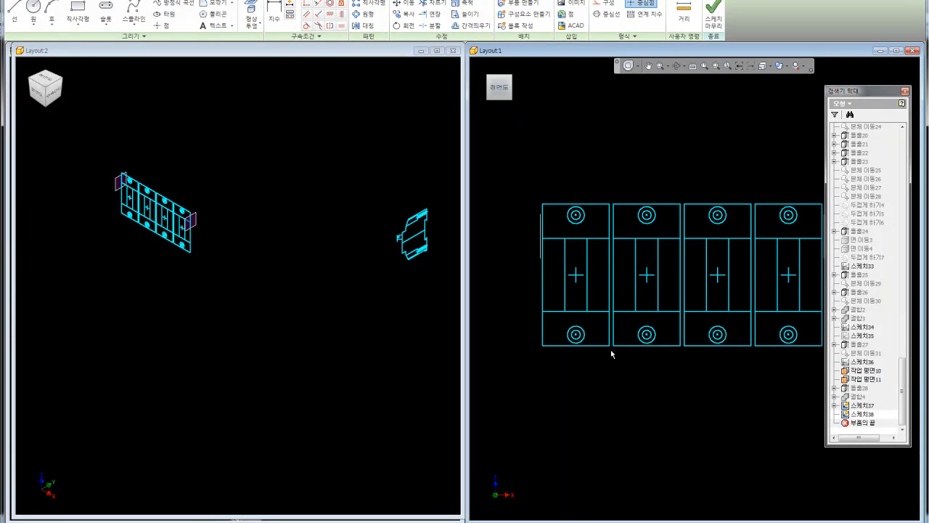
pyautogui.scroll(3, 586, 276)
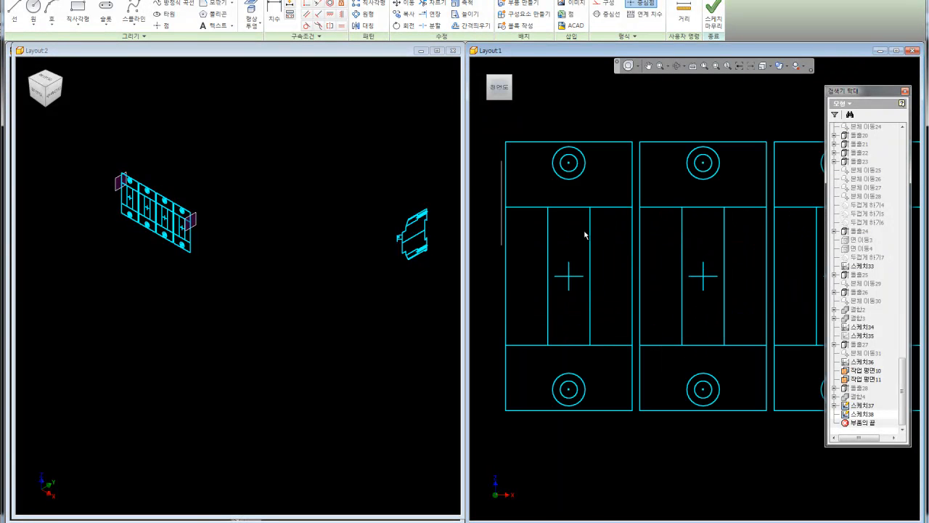
pyautogui.scroll(-5, 584, 231)
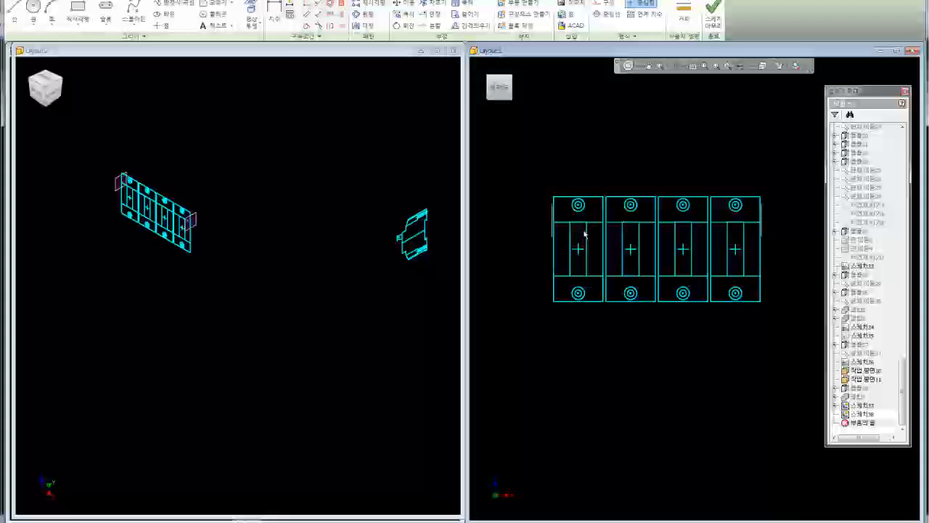
# Reopen 스케치38 for editing and group the whole four-component front layout into a single sketch block
pyautogui.click(714, 18)
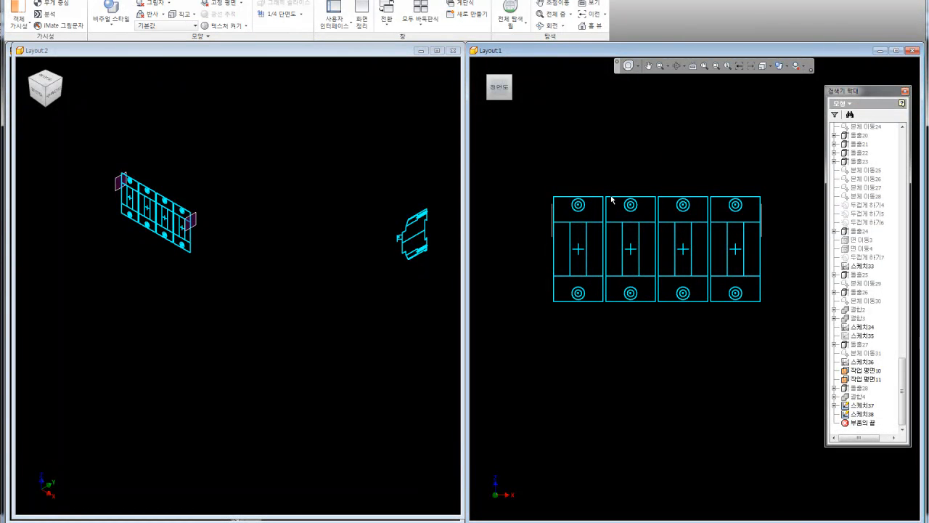
pyautogui.click(857, 414)
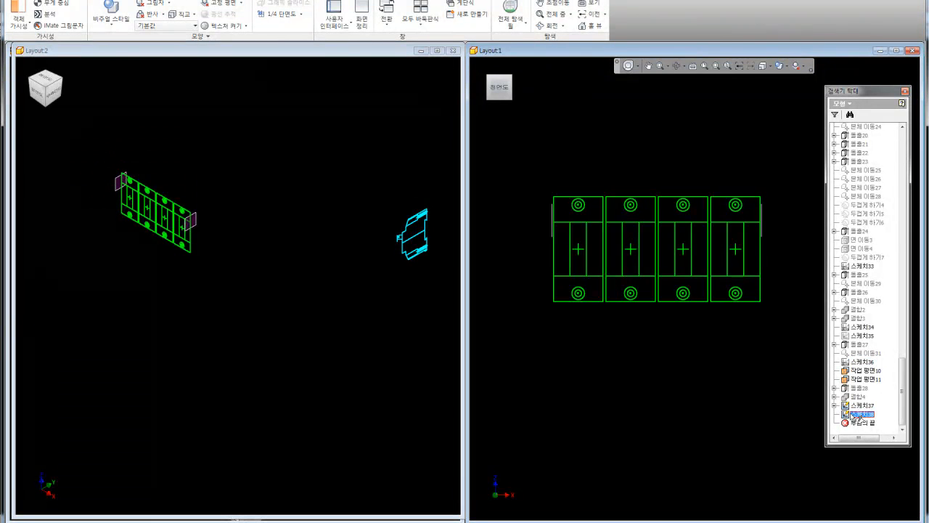
pyautogui.doubleClick(855, 414)
pyautogui.moveTo(514, 161); pyautogui.dragTo(764, 311)
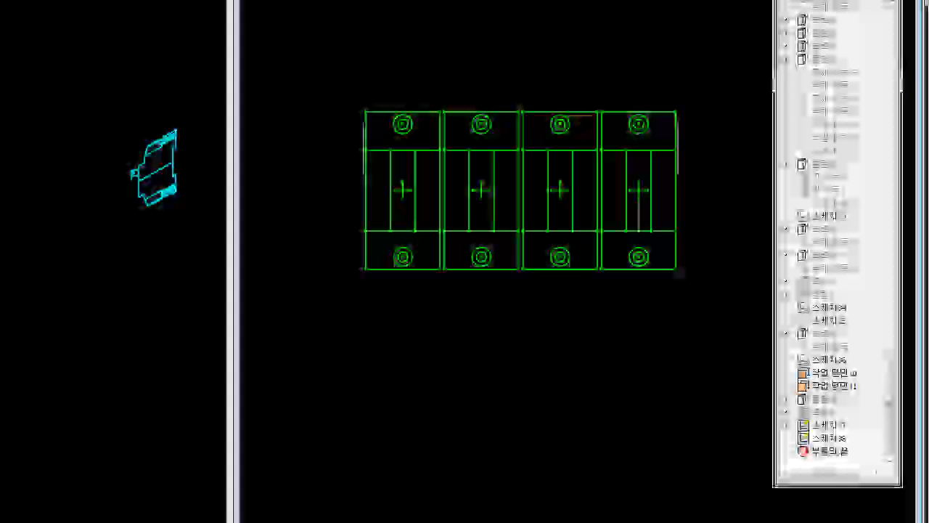
pyautogui.scroll(-5, 468, 35)
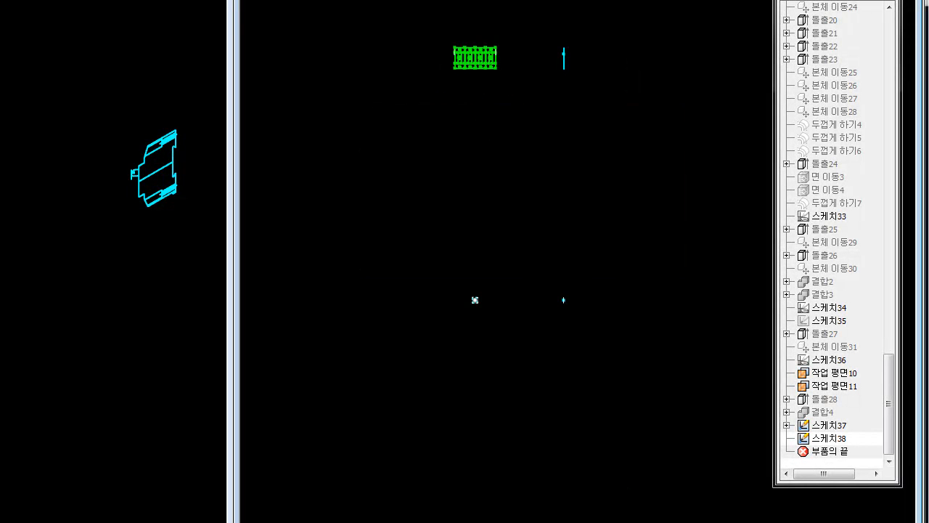
pyautogui.scroll(6, 475, 303)
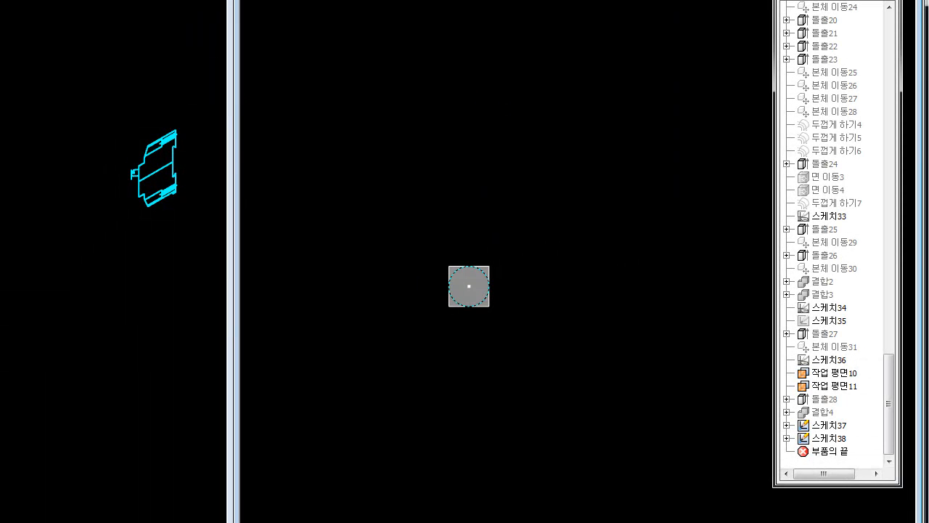
# Examine the front component row up close in one isometric view and the component's side profile in the other
pyautogui.press('F6')
pyautogui.moveTo(543, 130); pyautogui.dragTo(535, 132, button='middle')
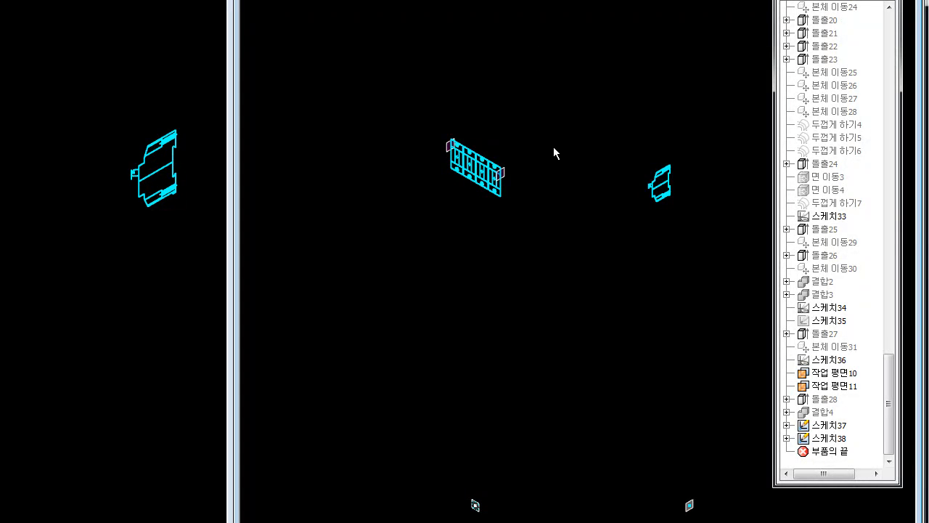
pyautogui.scroll(-4, 701, 181)
pyautogui.scroll(-2, 569, 178)
pyautogui.scroll(5, 571, 179)
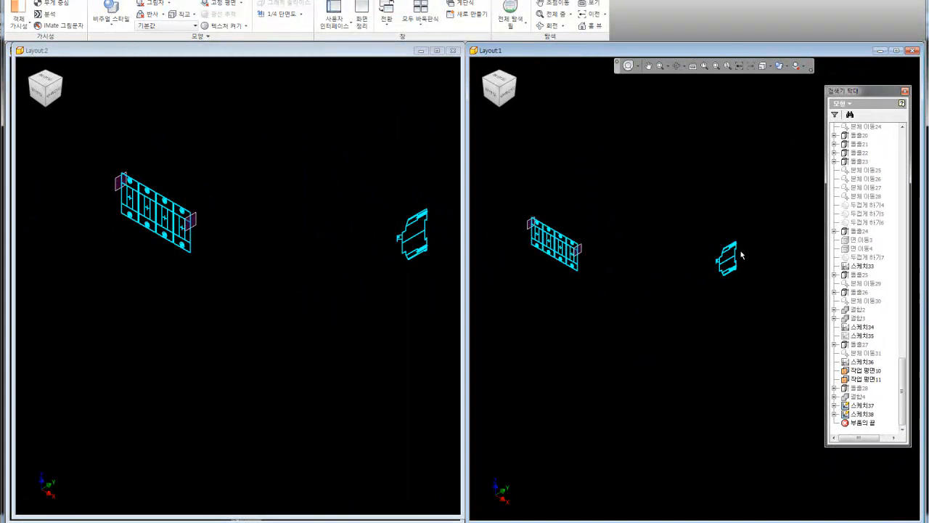
pyautogui.scroll(-5, 735, 256)
pyautogui.moveTo(736, 258); pyautogui.dragTo(680, 253, button='middle')
pyautogui.scroll(4, 663, 241)
pyautogui.click(377, 222)
pyautogui.scroll(-5, 156, 197)
pyautogui.moveTo(261, 223); pyautogui.dragTo(222, 169, button='middle')
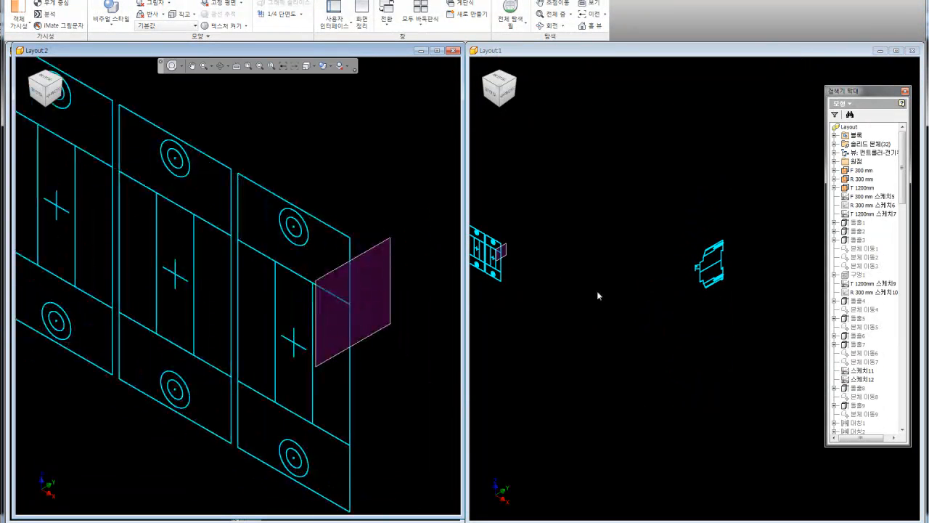
pyautogui.click(562, 282)
pyautogui.scroll(-5, 714, 254)
pyautogui.moveTo(726, 253); pyautogui.dragTo(682, 242, button='middle')
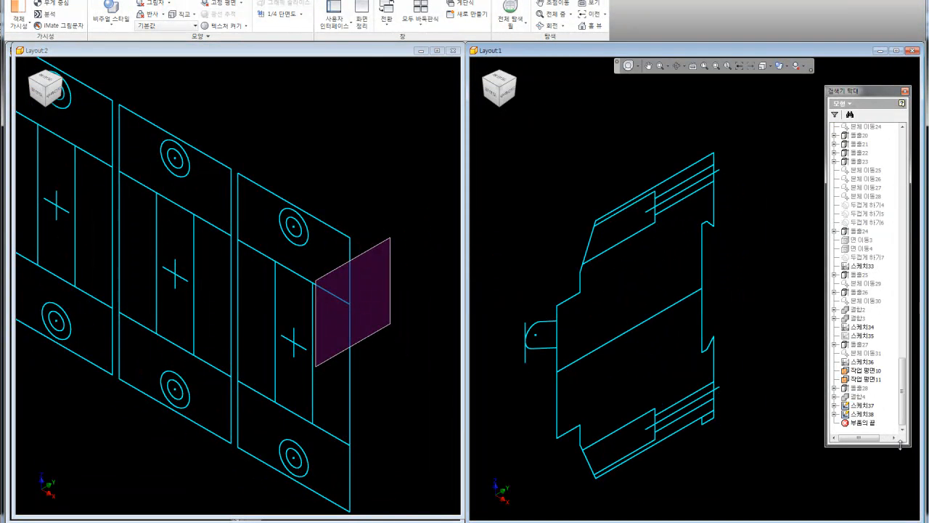
# Open 스케치38 and explode the front-layout block back into individual sketch lines, then finish the sketch
pyautogui.doubleClick(853, 416)
pyautogui.click(718, 471)
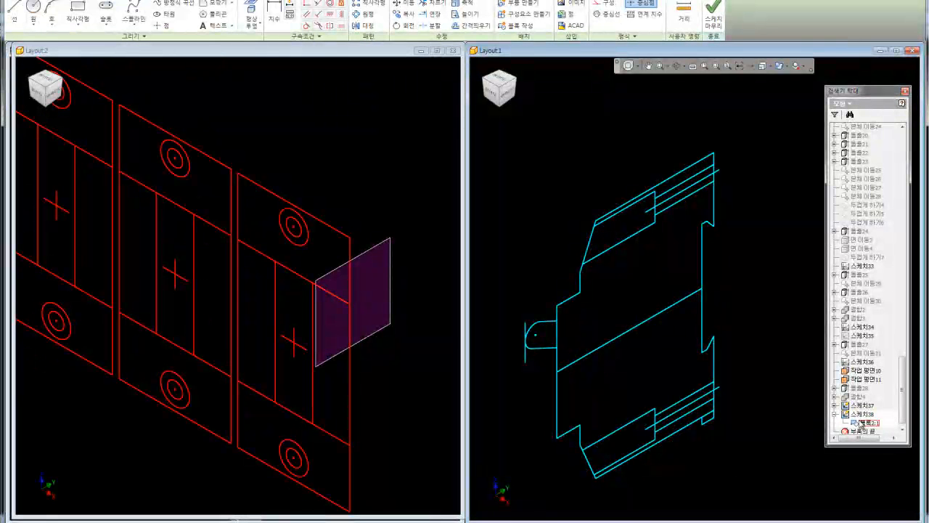
pyautogui.rightClick(861, 424)
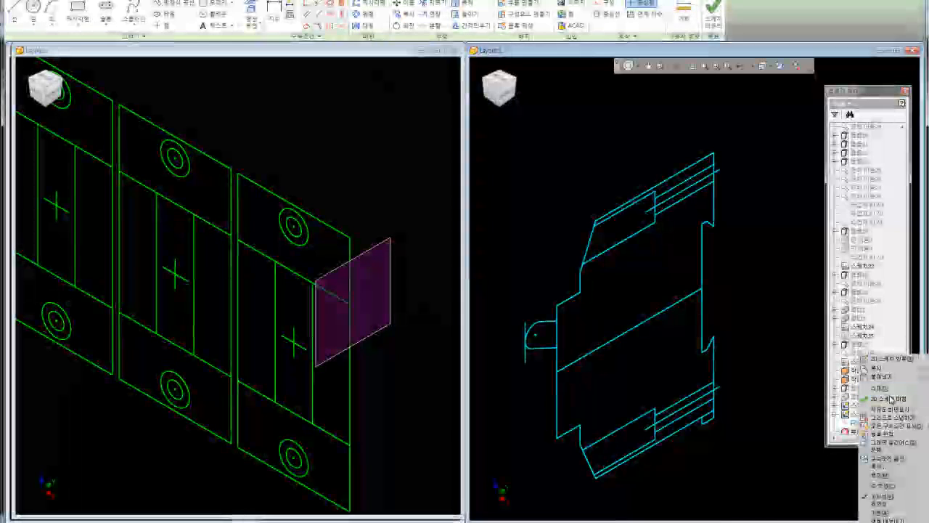
pyautogui.click(878, 449)
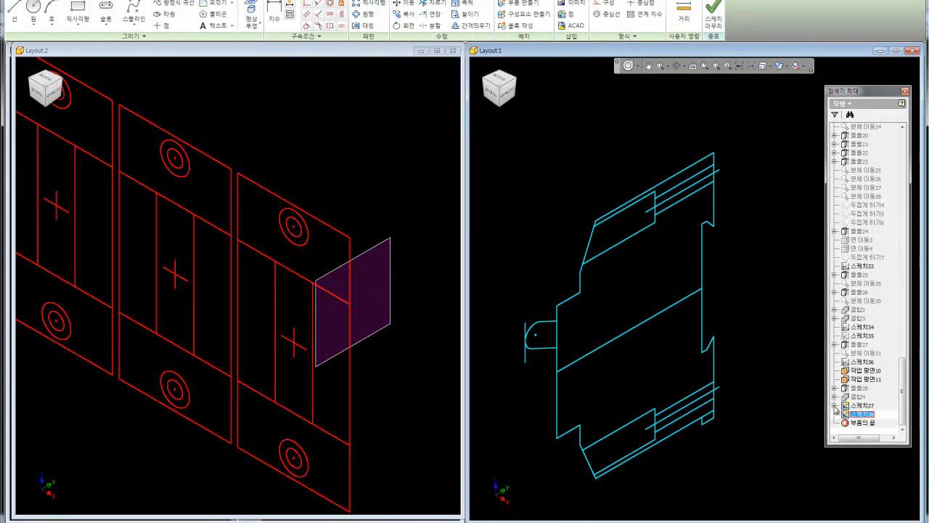
pyautogui.rightClick(868, 413)
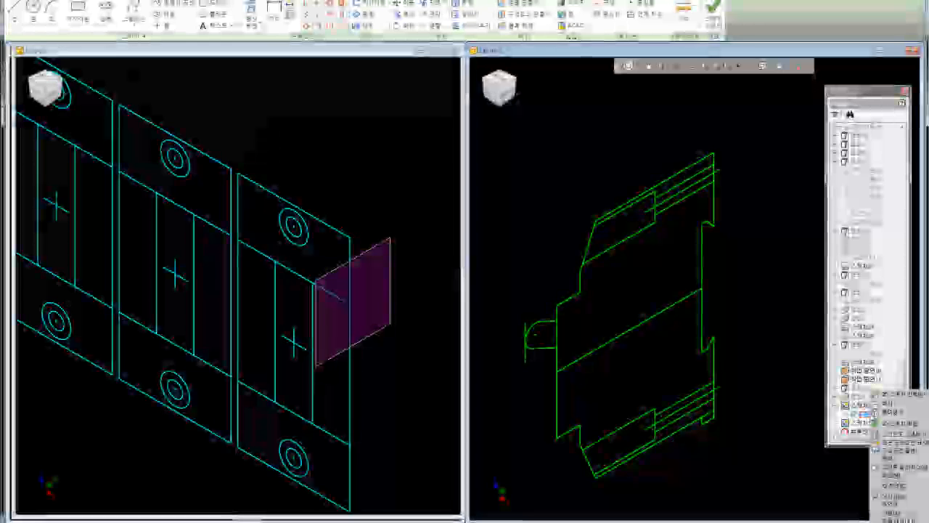
pyautogui.click(776, 419)
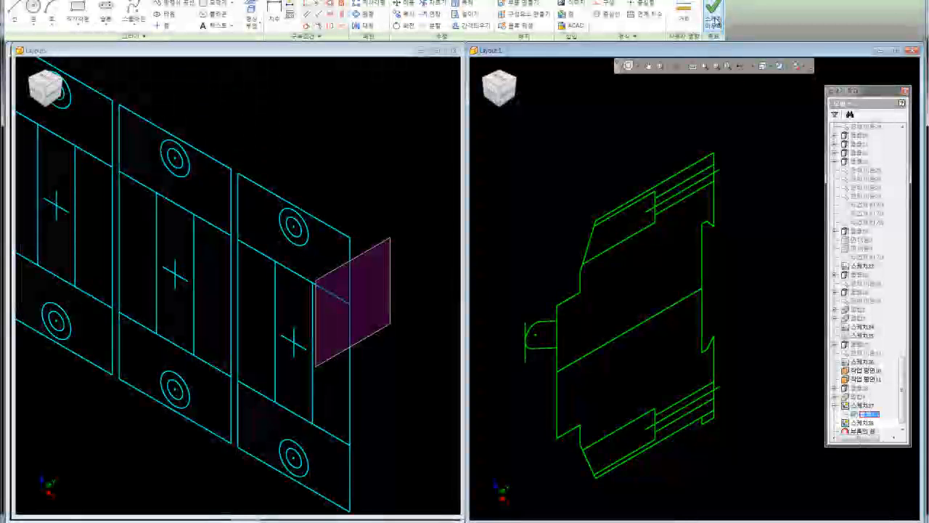
pyautogui.click(714, 14)
# Open 스케치37 for editing and explode the side-profile block into individual sketch lines
pyautogui.rightClick(855, 413)
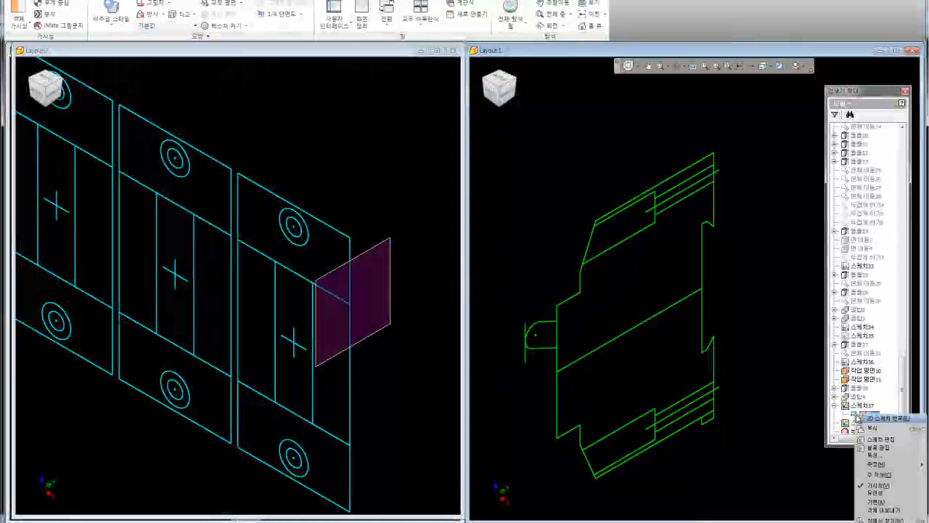
pyautogui.click(853, 408)
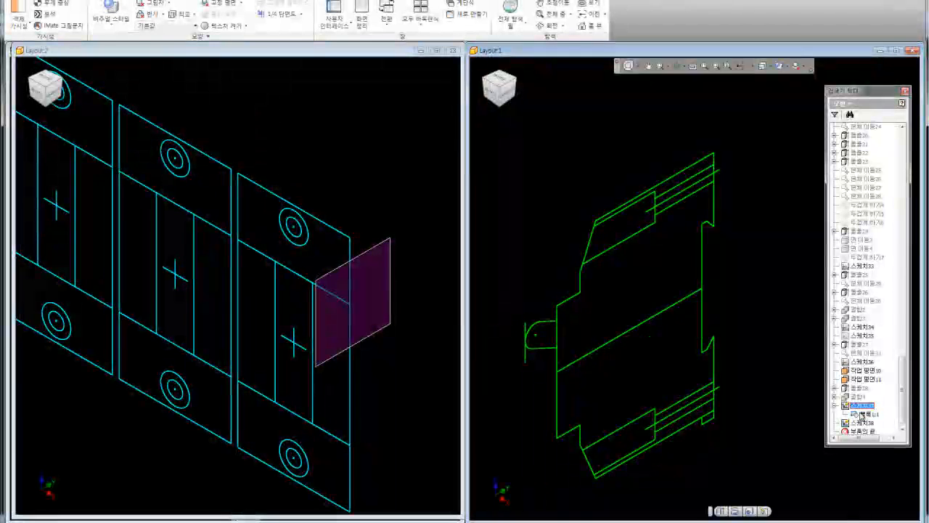
pyautogui.doubleClick(851, 408)
pyautogui.rightClick(863, 417)
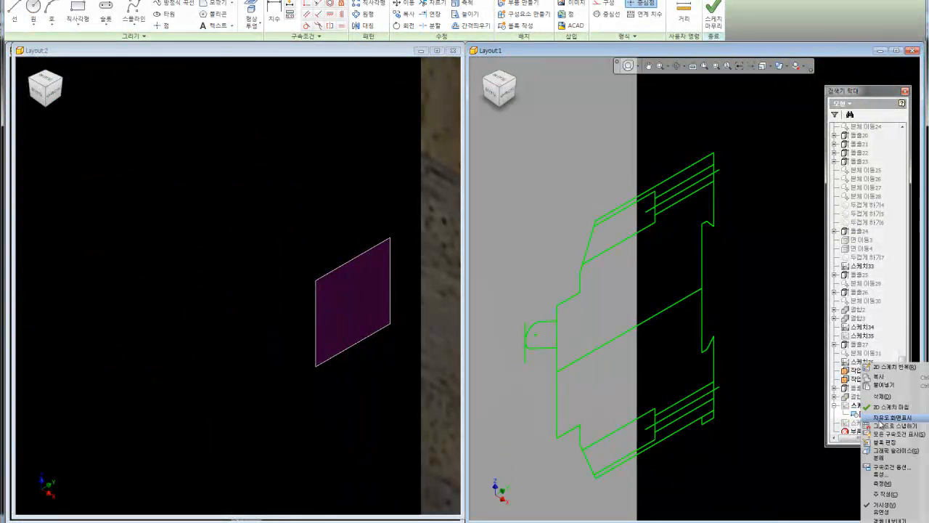
pyautogui.click(880, 459)
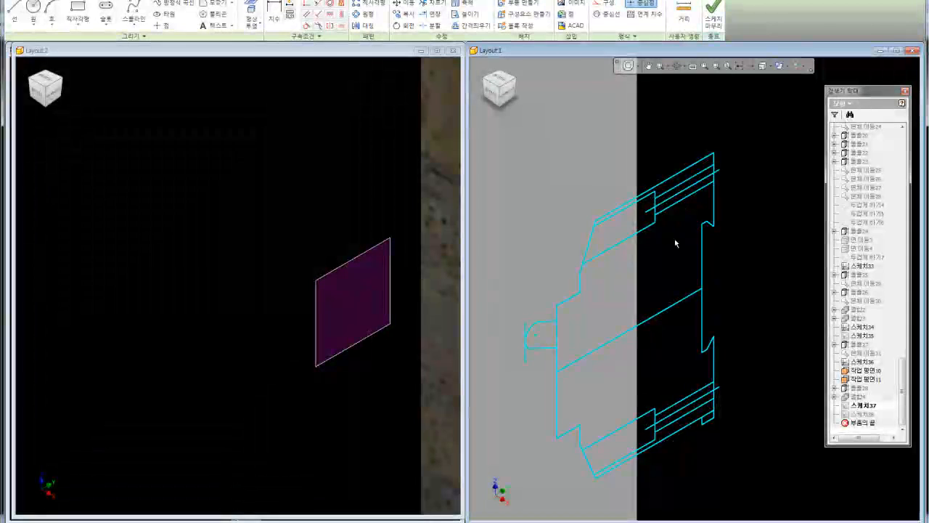
# Convert the inner terminal lines near the upper and lower ends of the side profile to construction geometry and finish the sketch
pyautogui.click(651, 194)
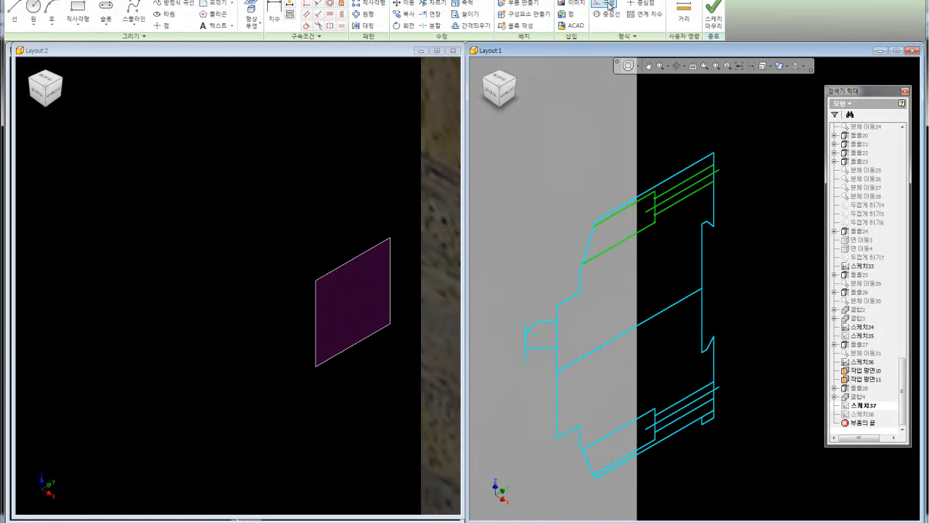
pyautogui.scroll(-5, 662, 449)
pyautogui.click(660, 424)
pyautogui.click(603, 9)
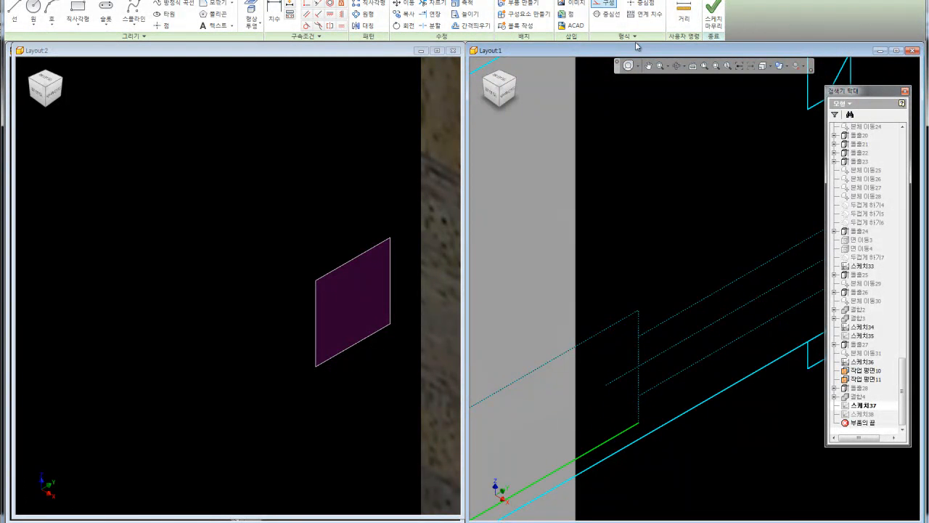
pyautogui.scroll(5, 729, 279)
pyautogui.scroll(-2, 768, 298)
pyautogui.scroll(2, 755, 308)
pyautogui.scroll(-1, 729, 280)
pyautogui.click(296, 209)
pyautogui.scroll(4, 325, 277)
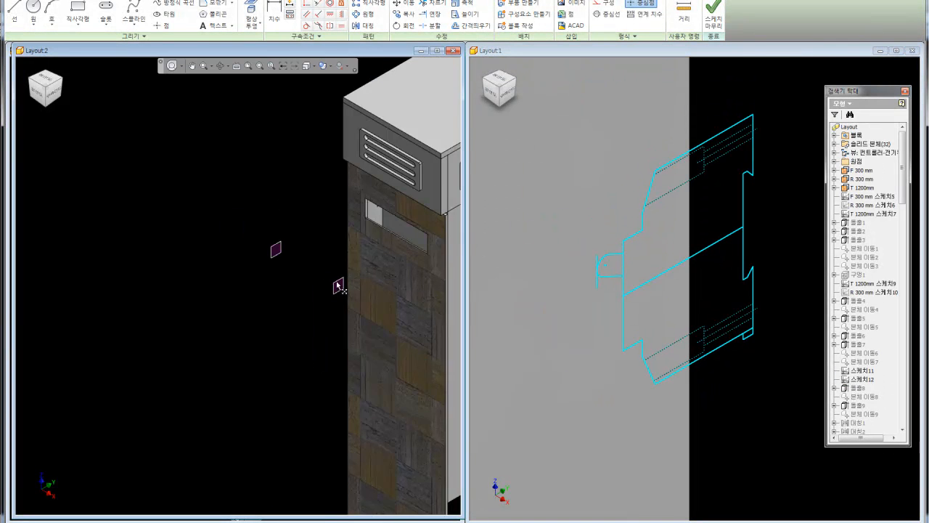
pyautogui.scroll(4, 325, 277)
pyautogui.scroll(-2, 367, 282)
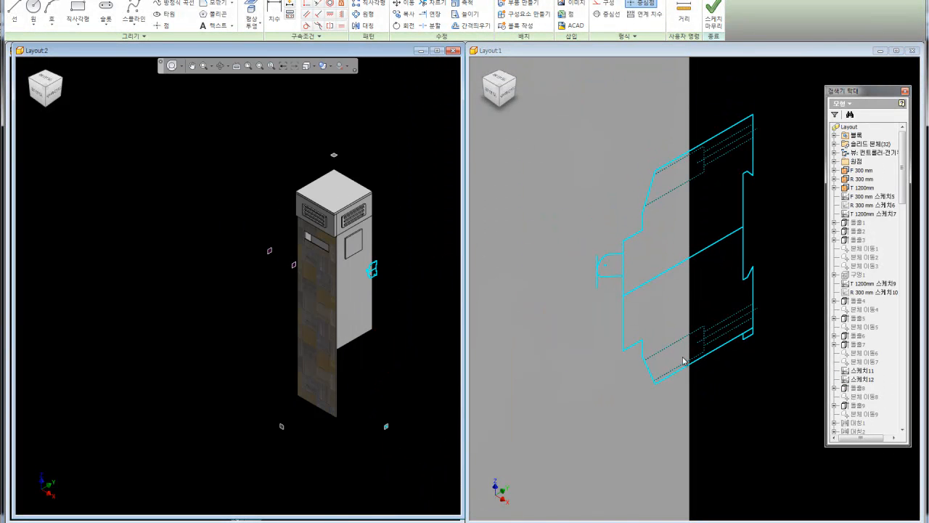
pyautogui.click(769, 210)
pyautogui.click(716, 16)
# Create two work planes perpendicular to the upper edge of the rightmost front component, one through each endpoint of that edge
pyautogui.click(289, 354)
pyautogui.scroll(-8, 281, 265)
pyautogui.moveTo(346, 202); pyautogui.dragTo(292, 200, button='middle')
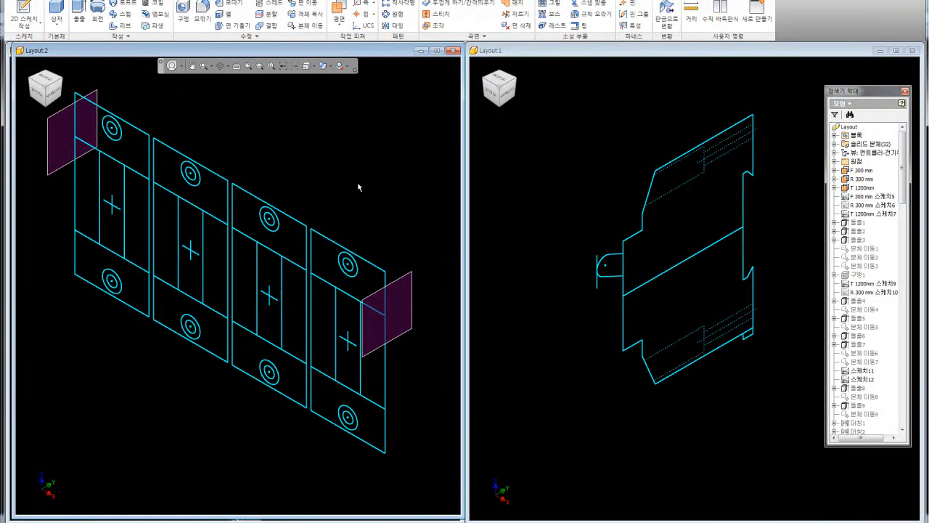
pyautogui.click(380, 266)
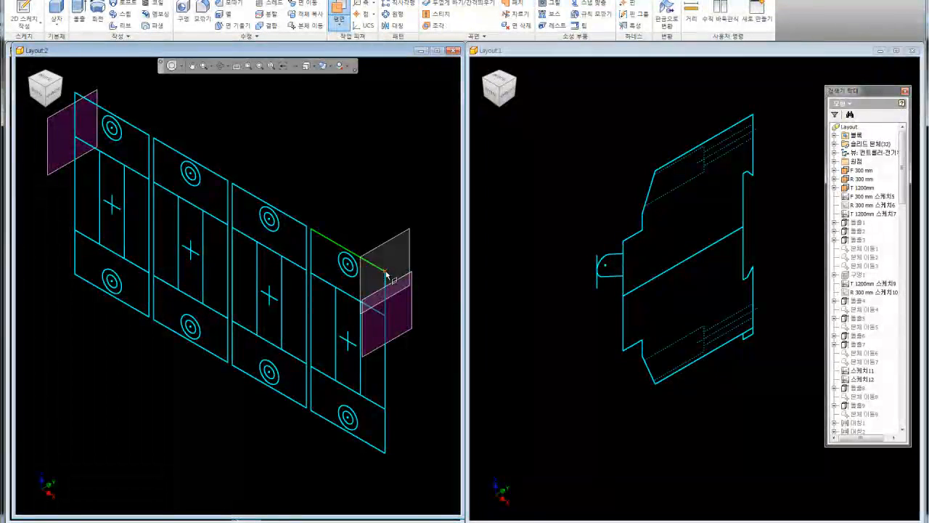
pyautogui.rightClick(357, 212)
pyautogui.click(341, 252)
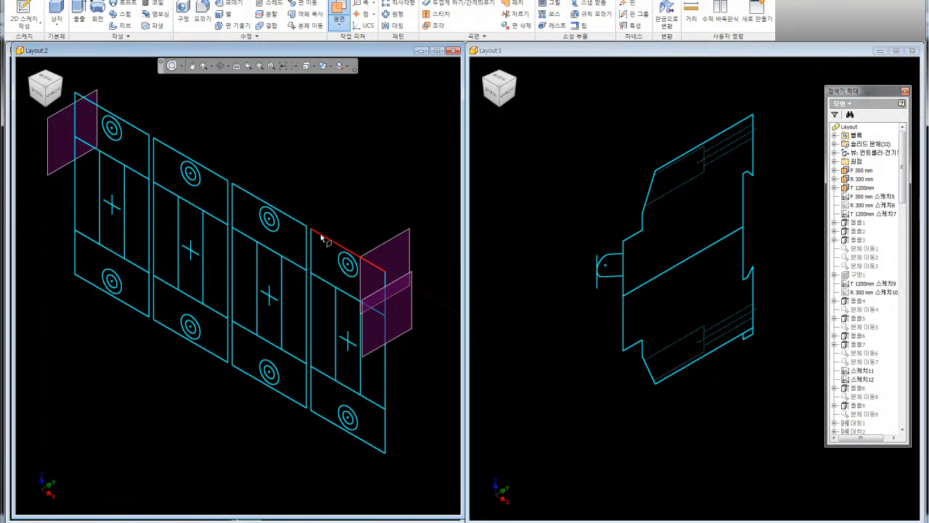
pyautogui.click(314, 233)
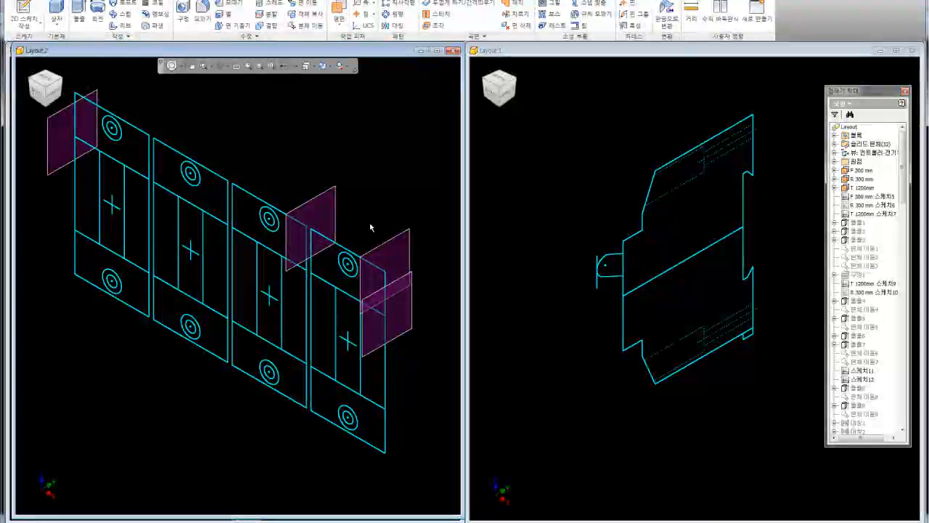
# Start an extrusion with the upper and lower regions of the component's side profile as profiles
pyautogui.click(602, 399)
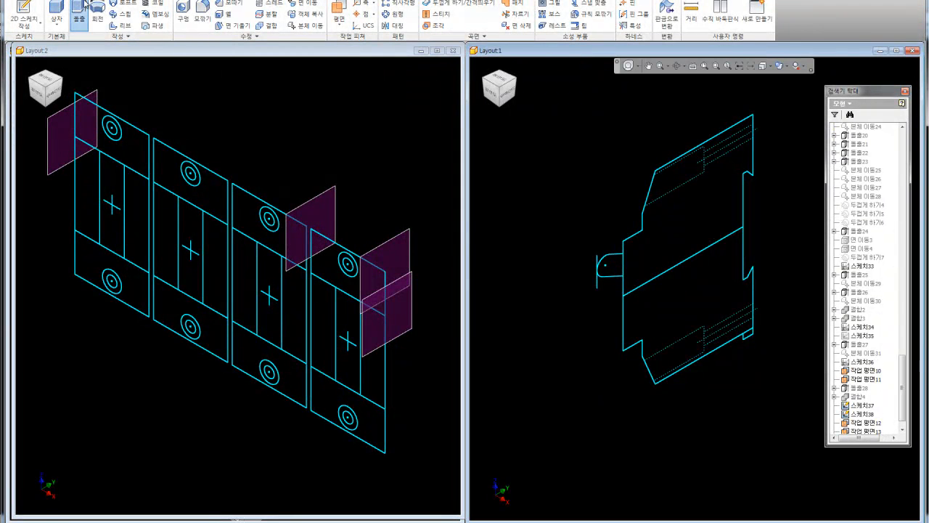
pyautogui.click(84, 6)
pyautogui.click(699, 166)
pyautogui.click(705, 296)
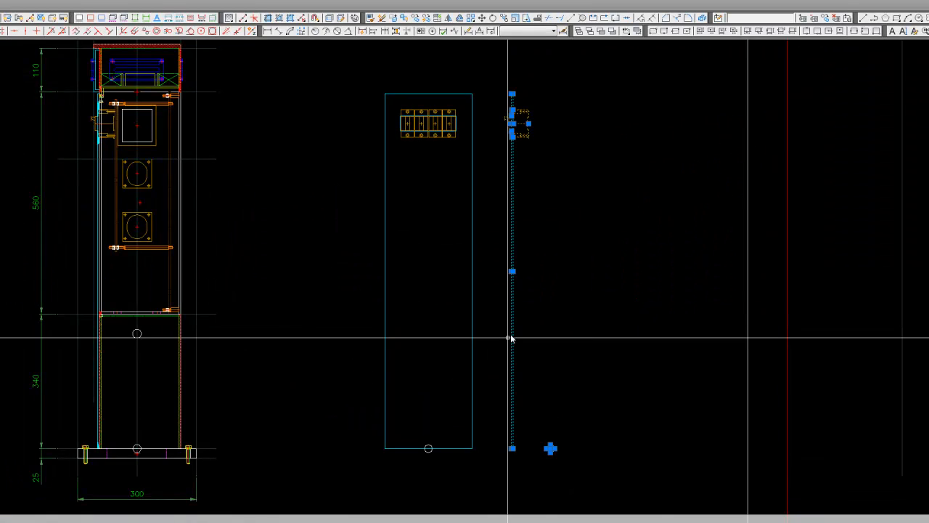
# Switch to the 2D CAD drawing and examine the component's dimensioned front and side views
pyautogui.scroll(-5, 508, 346)
pyautogui.scroll(6, 274, 314)
pyautogui.scroll(-2, 485, 311)
pyautogui.moveTo(485, 311); pyautogui.dragTo(770, 319, button='middle')
pyautogui.scroll(-4, 769, 320)
pyautogui.moveTo(355, 349); pyautogui.dragTo(755, 350, button='middle')
pyautogui.scroll(6, 322, 277)
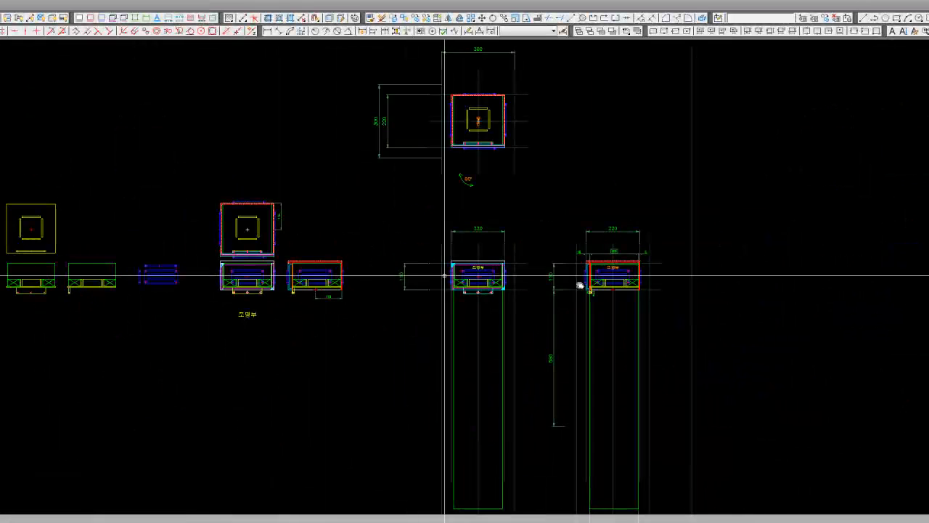
pyautogui.moveTo(705, 294); pyautogui.dragTo(172, 278, button='middle')
pyautogui.scroll(10, 433, 312)
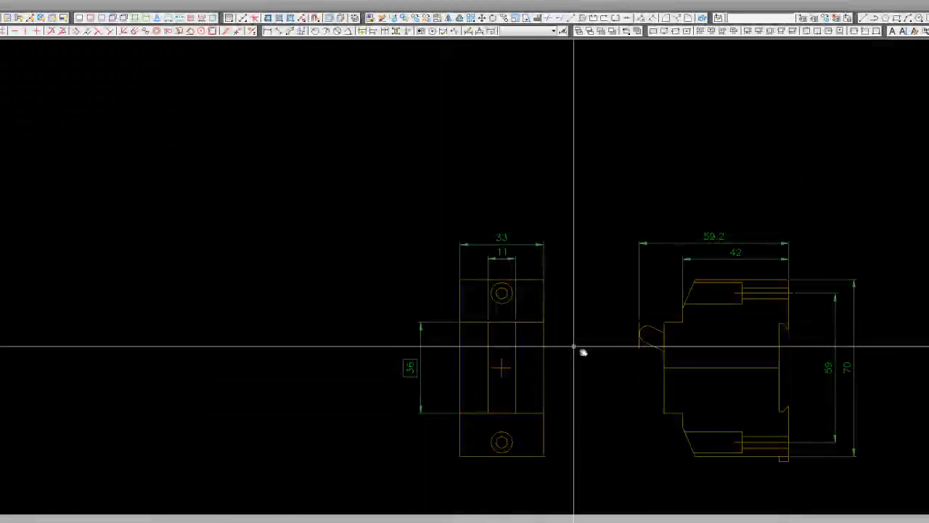
pyautogui.moveTo(455, 297); pyautogui.dragTo(531, 295, button='middle')
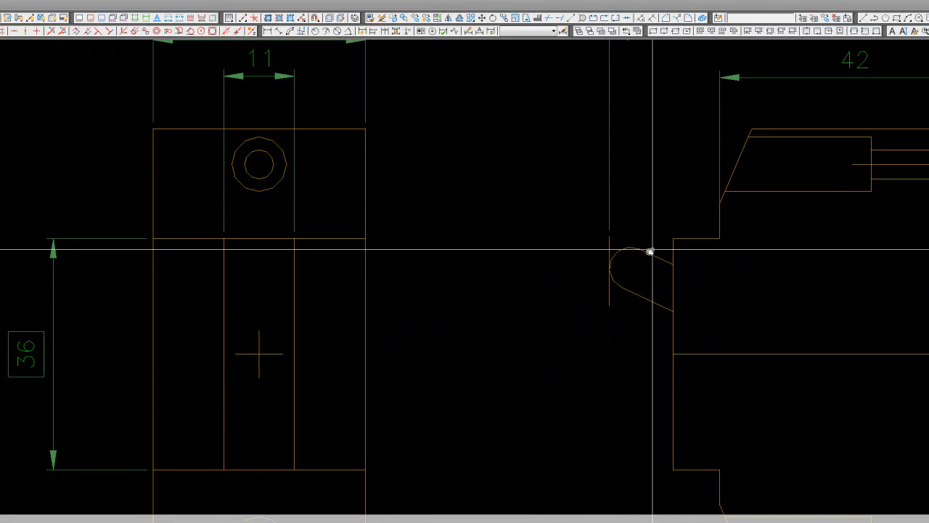
pyautogui.scroll(-5, 419, 251)
pyautogui.moveTo(419, 251); pyautogui.dragTo(145, 254, button='middle')
pyautogui.moveTo(851, 257); pyautogui.dragTo(452, 261, button='middle')
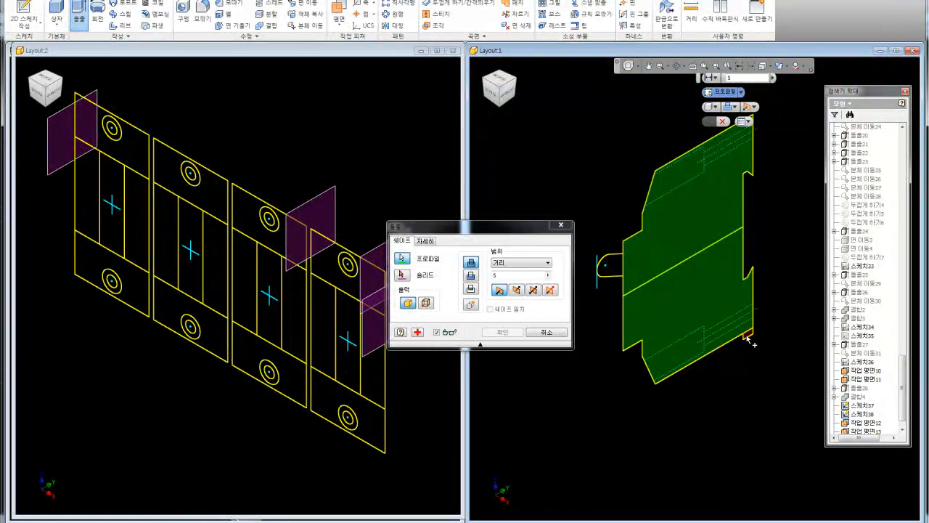
# Extrude the side profile regions as a new solid between the two work planes at the ends of the rightmost component's upper edge
pyautogui.click(537, 266)
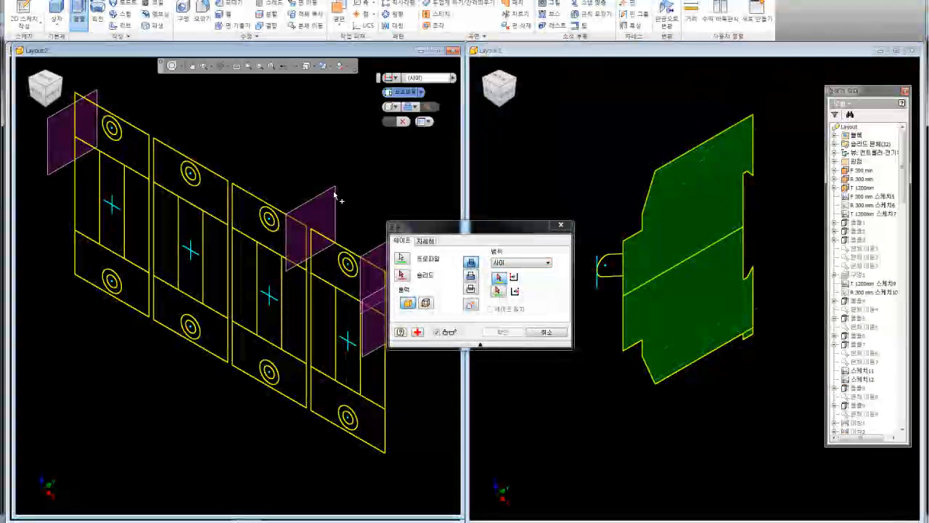
pyautogui.click(334, 196)
pyautogui.moveTo(374, 191); pyautogui.dragTo(305, 171, button='middle')
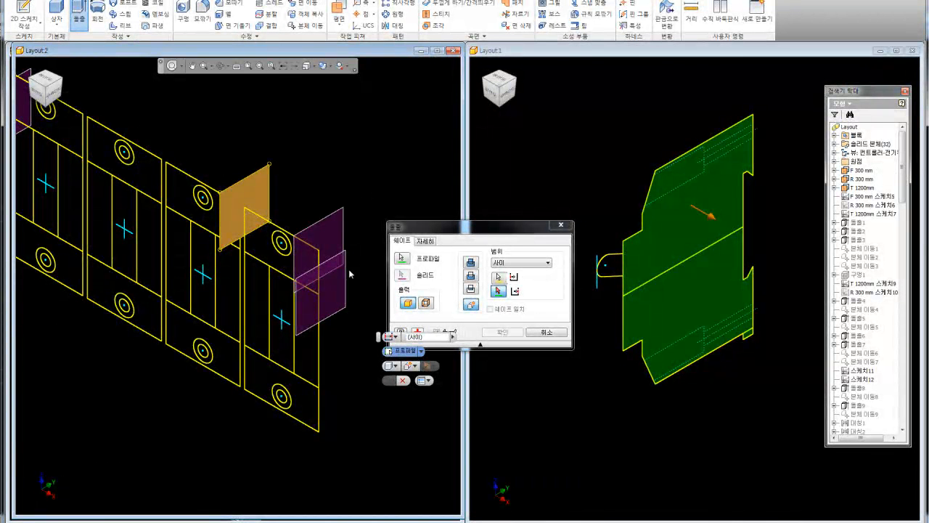
pyautogui.scroll(-5, 351, 234)
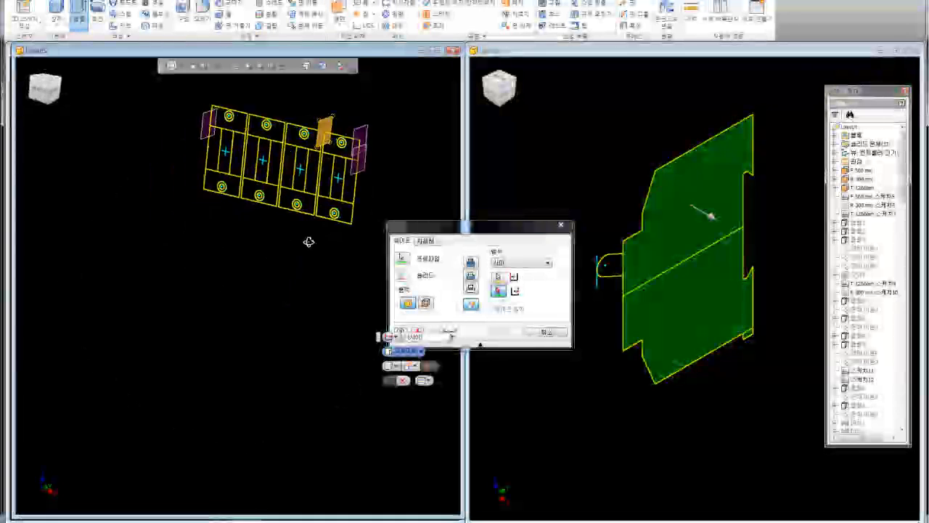
pyautogui.keyDown('shift'); pyautogui.moveTo(307, 240); pyautogui.dragTo(374, 244, button='middle'); pyautogui.keyUp('shift')
pyautogui.moveTo(428, 152); pyautogui.dragTo(305, 216, button='middle')
pyautogui.scroll(5, 318, 196)
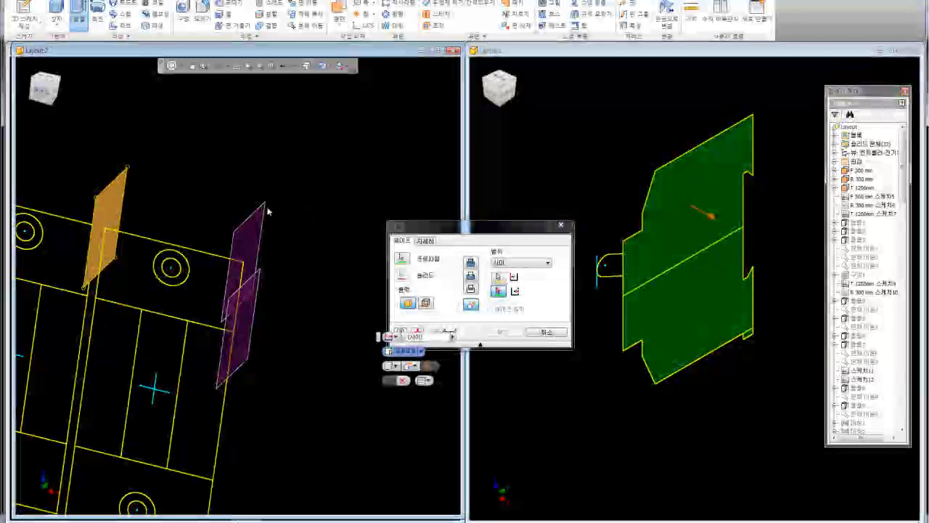
pyautogui.click(265, 204)
pyautogui.scroll(-5, 324, 251)
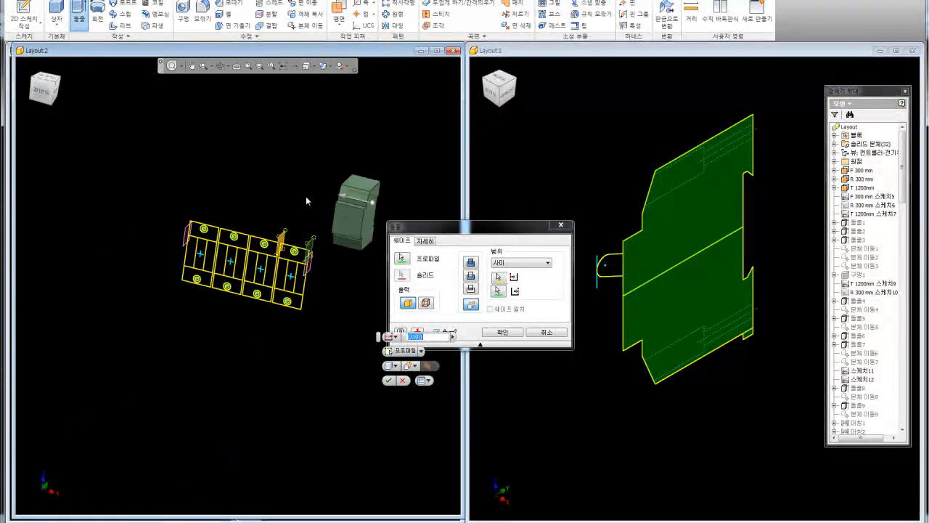
pyautogui.click(55, 86)
pyautogui.scroll(5, 222, 251)
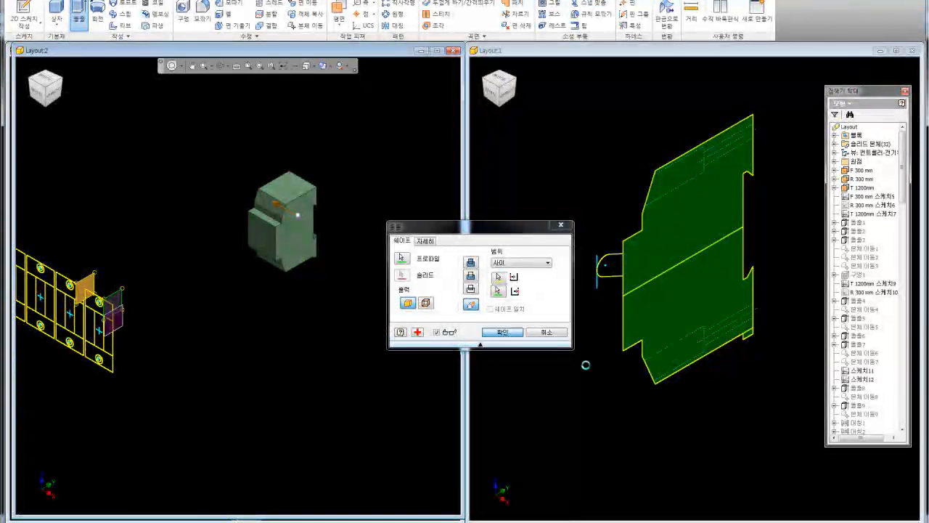
pyautogui.click(594, 389)
# Make the component's side profile sketch visible again
pyautogui.moveTo(902, 382); pyautogui.dragTo(902, 395)
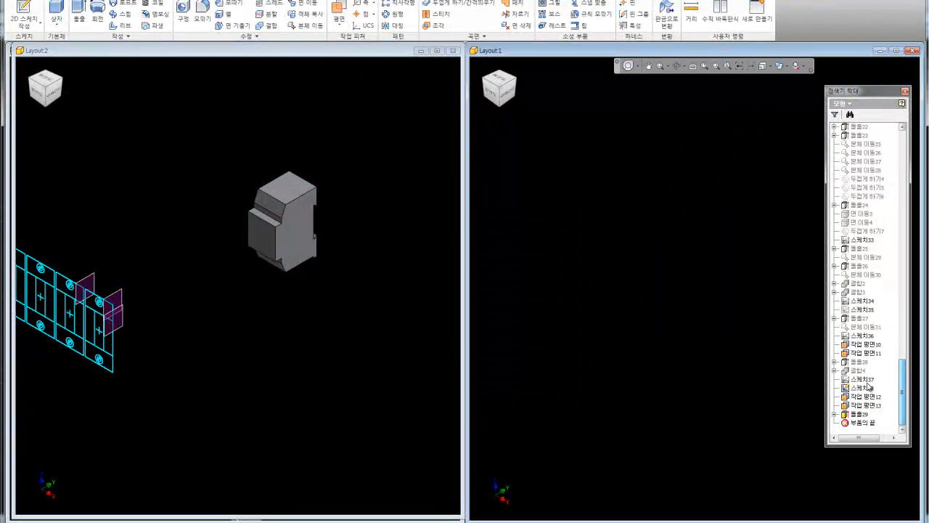
pyautogui.rightClick(867, 380)
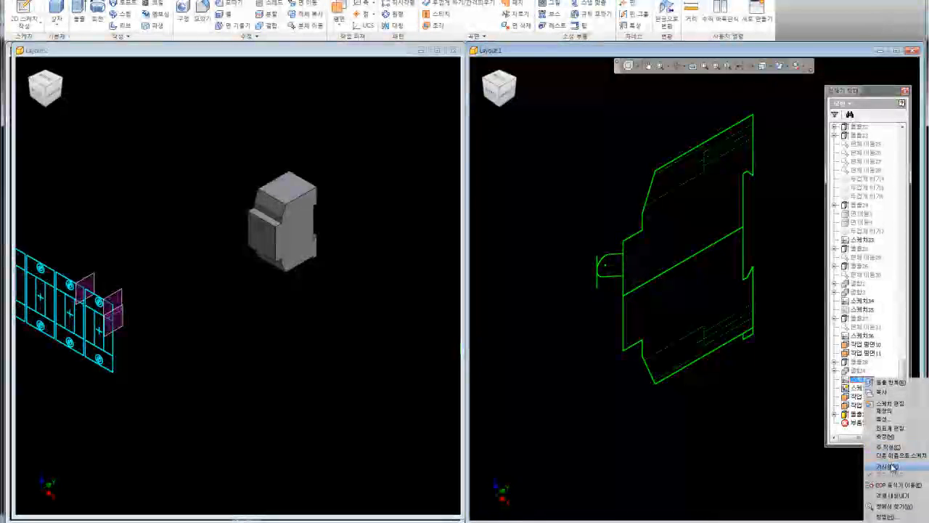
pyautogui.click(890, 467)
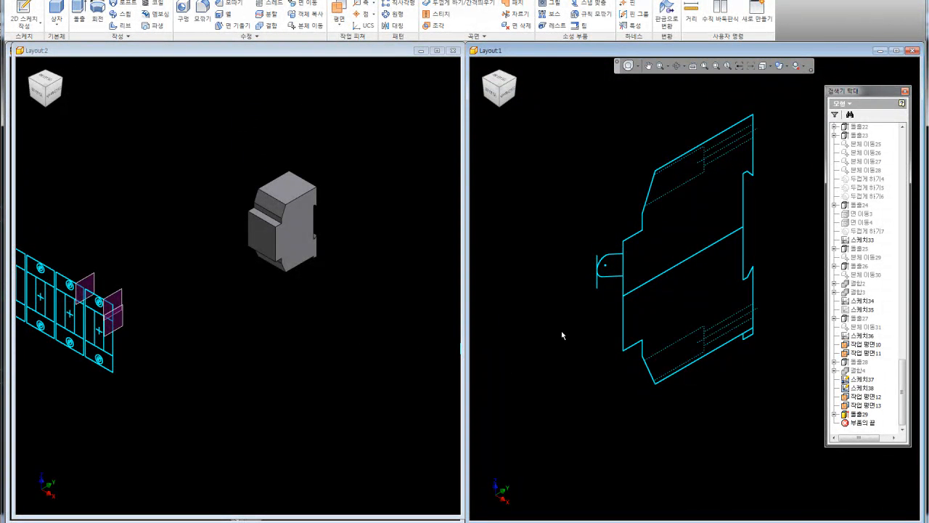
# Create two work planes perpendicular to the upper edge of the rightmost component's central strip, one through each endpoint of that edge
pyautogui.click(242, 356)
pyautogui.moveTo(107, 339); pyautogui.dragTo(194, 335, button='middle')
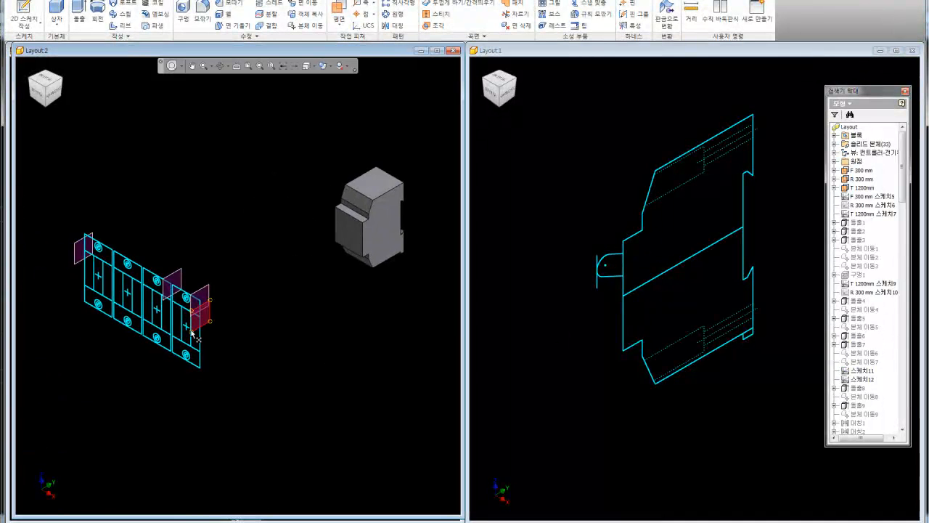
pyautogui.scroll(3, 193, 331)
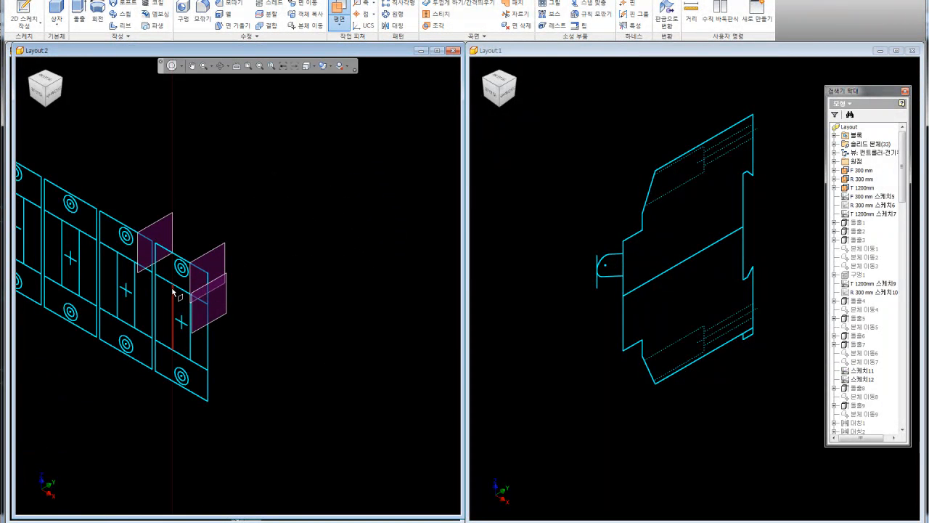
pyautogui.click(173, 284)
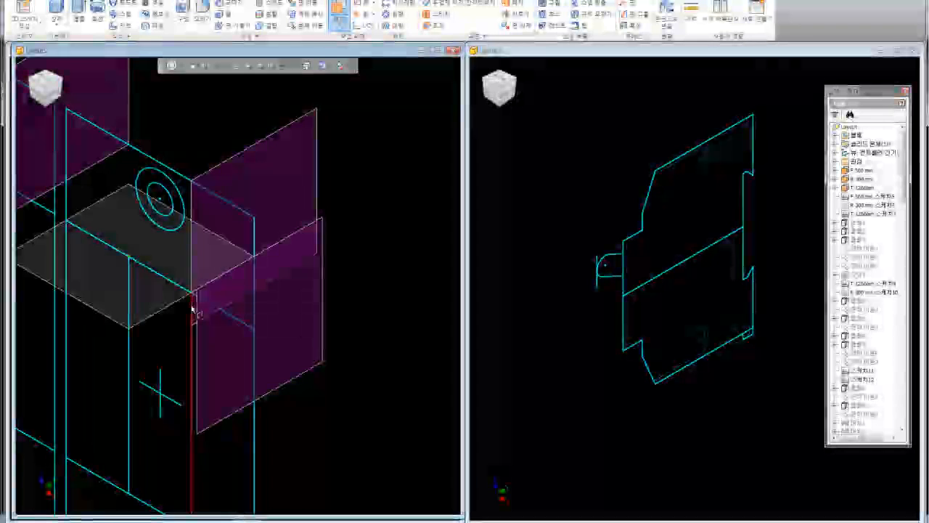
pyautogui.rightClick(166, 265)
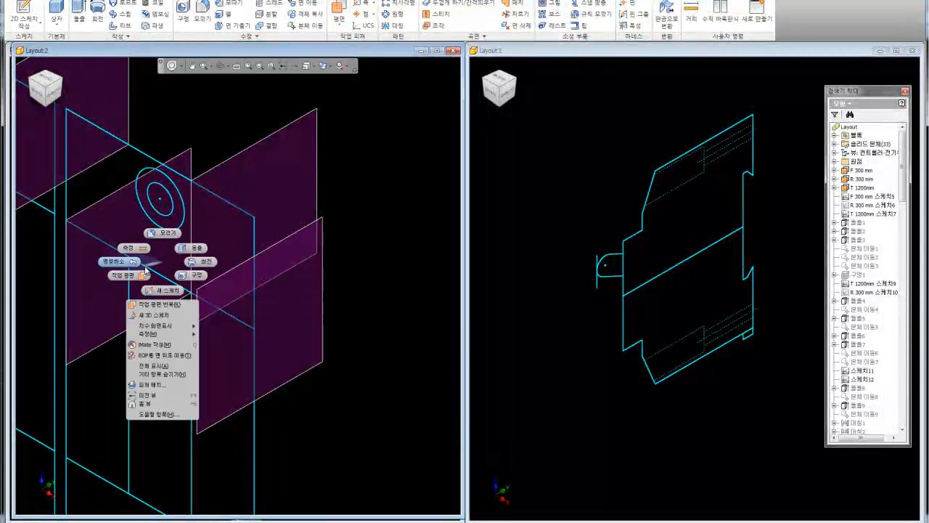
pyautogui.click(158, 303)
pyautogui.click(168, 283)
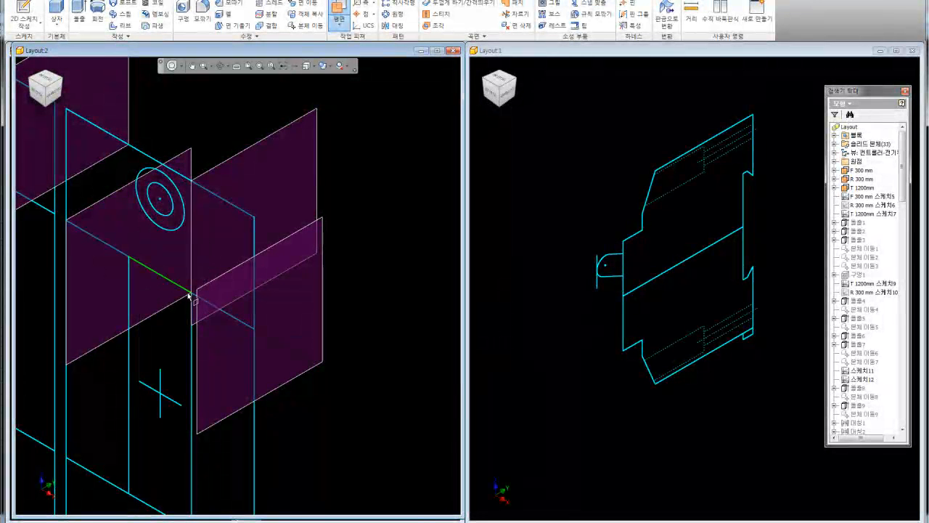
pyautogui.click(190, 291)
pyautogui.scroll(-3, 318, 262)
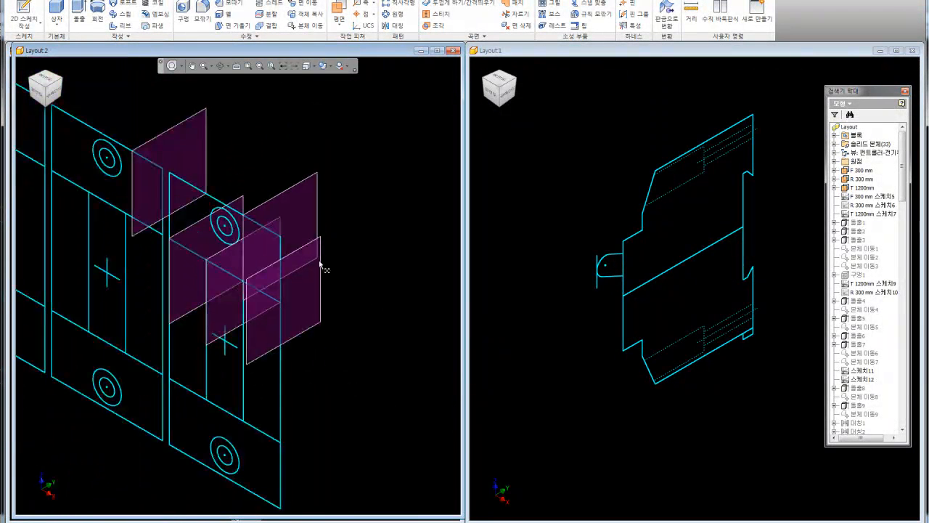
# Extrude the rounded lever profile as a new solid between the two work planes of the central strip
pyautogui.click(498, 152)
pyautogui.click(78, 15)
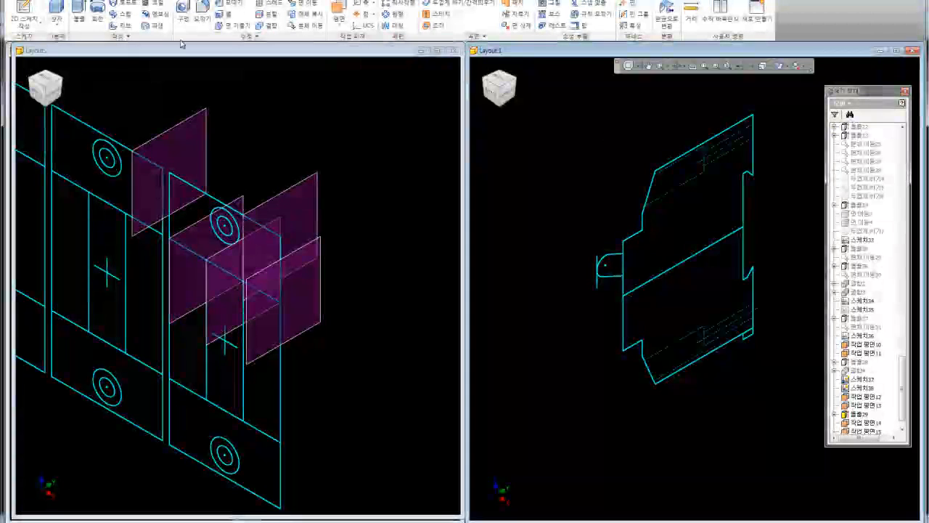
pyautogui.click(612, 269)
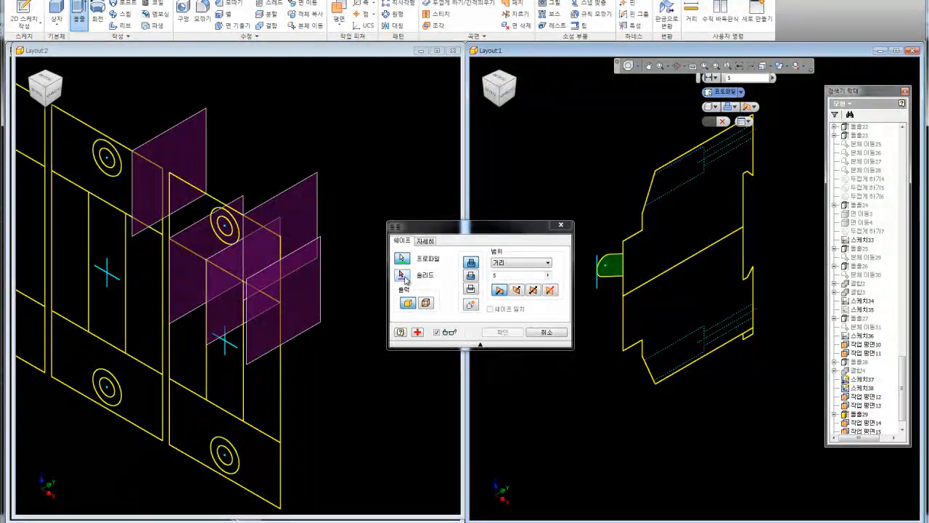
pyautogui.click(506, 264)
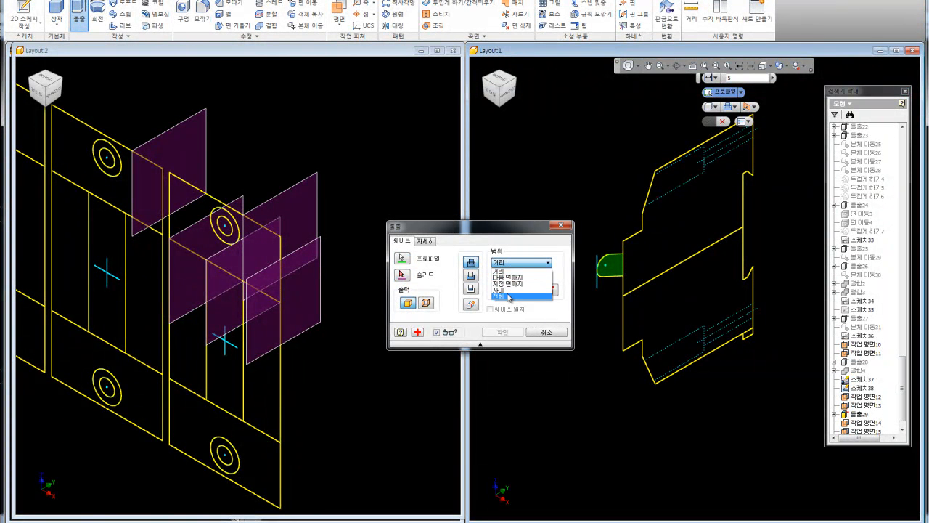
pyautogui.click(507, 284)
pyautogui.click(516, 264)
pyautogui.click(508, 290)
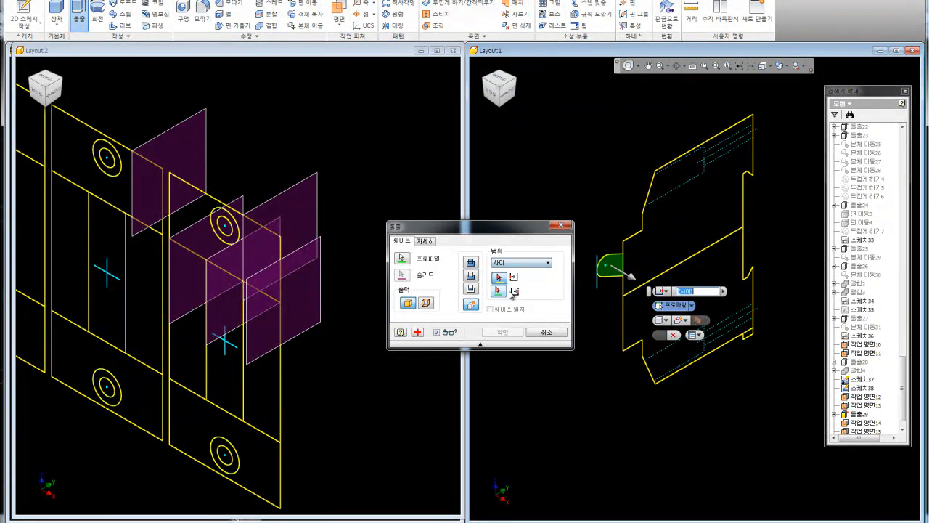
pyautogui.click(331, 204)
pyautogui.click(242, 197)
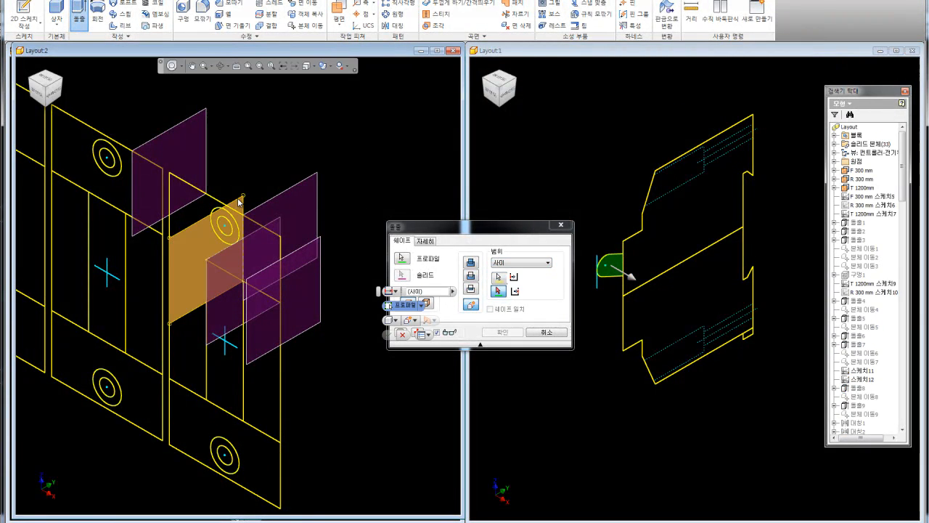
pyautogui.click(256, 236)
pyautogui.scroll(-5, 292, 233)
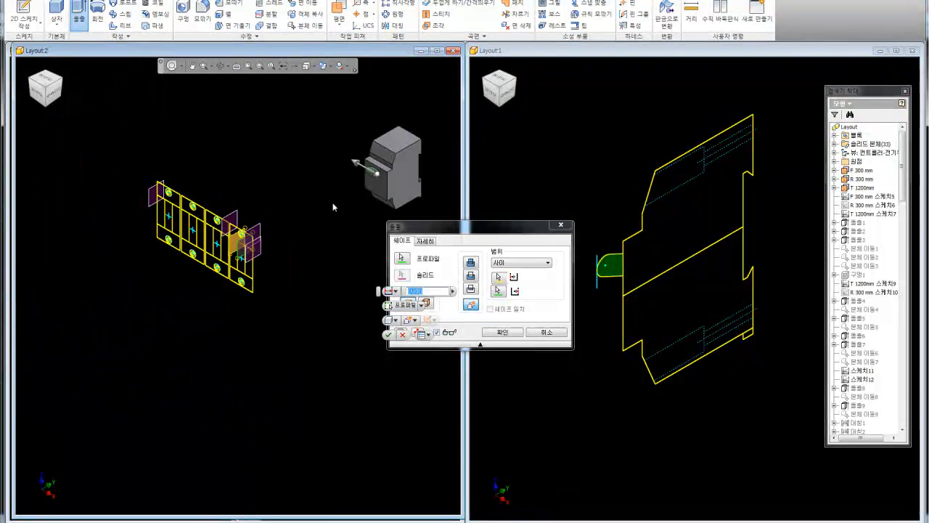
pyautogui.scroll(5, 397, 175)
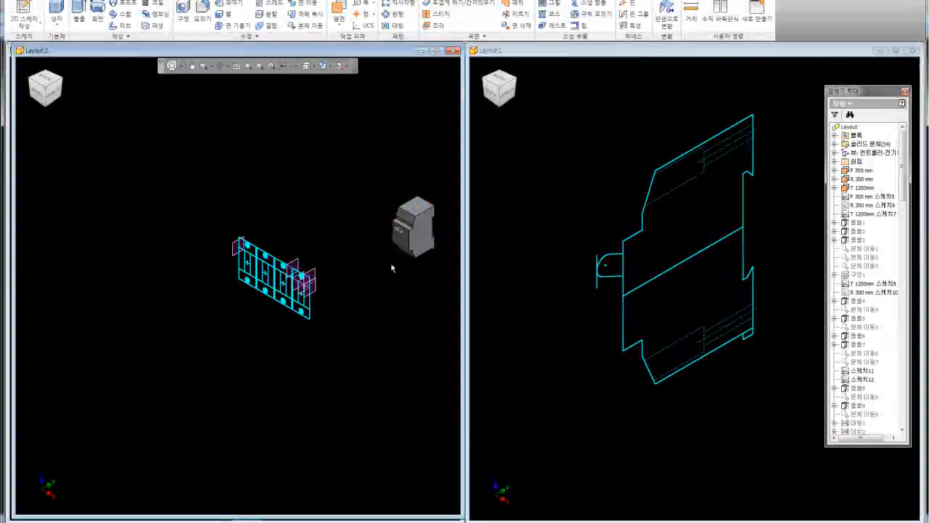
pyautogui.scroll(-4, 391, 268)
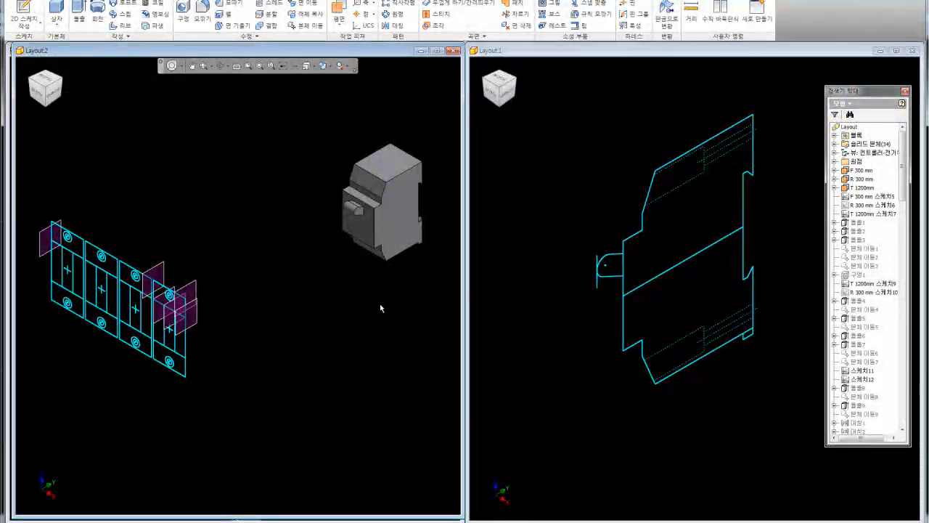
# Create a work plane offset forward from the component's narrow front step face, placing it just in front of the component row sketch
pyautogui.click(338, 13)
pyautogui.scroll(-3, 380, 159)
pyautogui.click(356, 210)
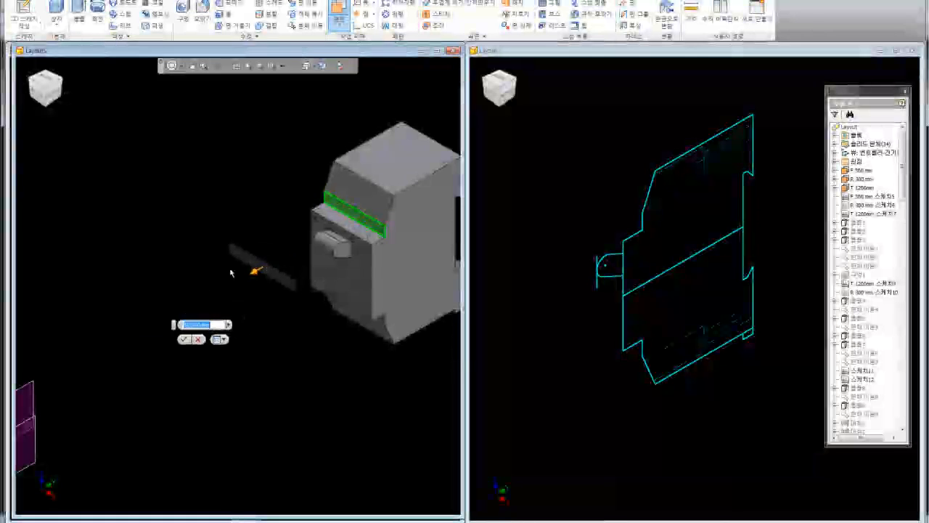
pyautogui.moveTo(262, 269); pyautogui.dragTo(131, 341)
pyautogui.moveTo(189, 262); pyautogui.dragTo(353, 193, button='middle')
pyautogui.moveTo(289, 280); pyautogui.dragTo(86, 355)
pyautogui.moveTo(262, 262); pyautogui.dragTo(348, 184, button='middle')
pyautogui.click(64, 442)
# Start a sketch on the new offset work plane and project the rightmost component's upper and lower concentric circles into it
pyautogui.click(194, 291)
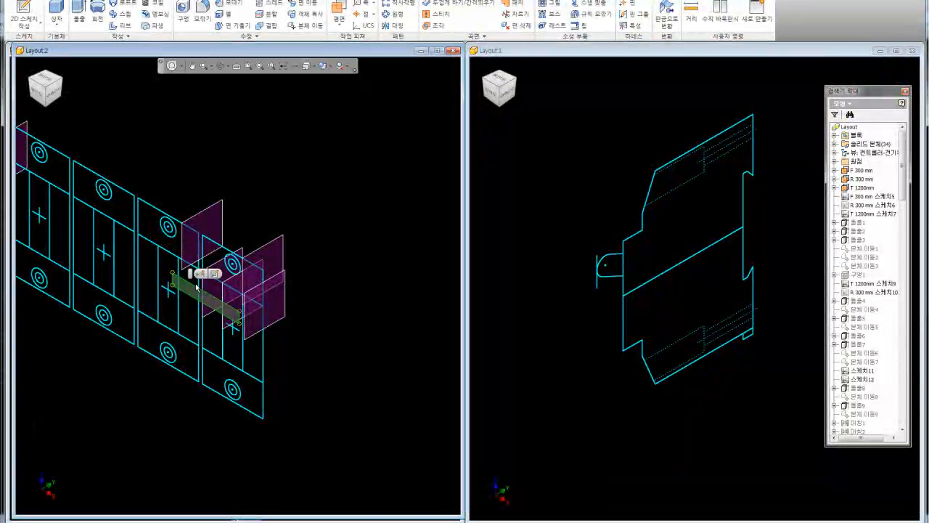
pyautogui.click(215, 273)
pyautogui.click(251, 14)
pyautogui.click(254, 209)
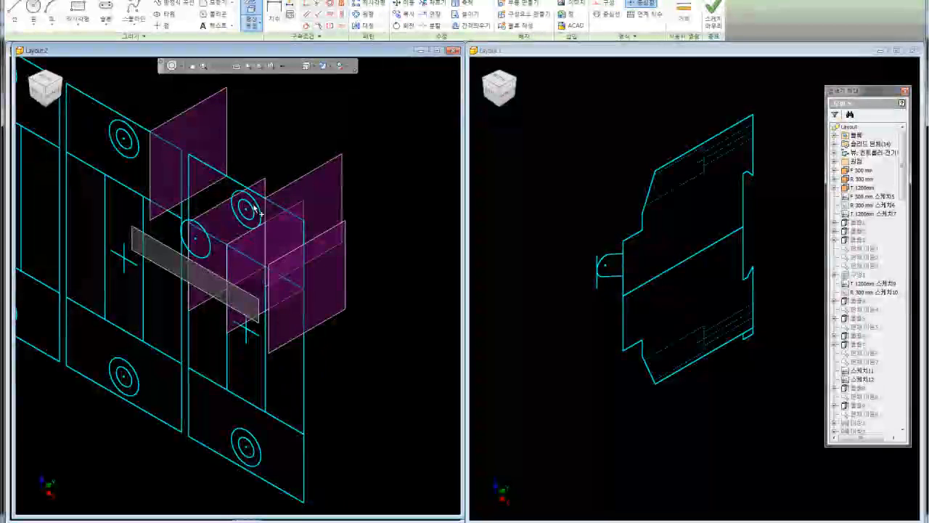
pyautogui.moveTo(261, 392); pyautogui.dragTo(275, 306, button='middle')
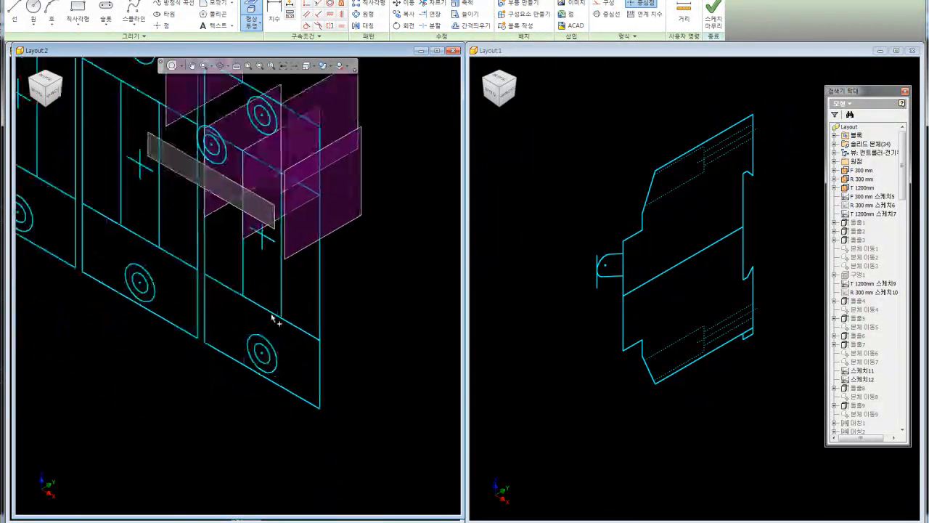
pyautogui.click(265, 345)
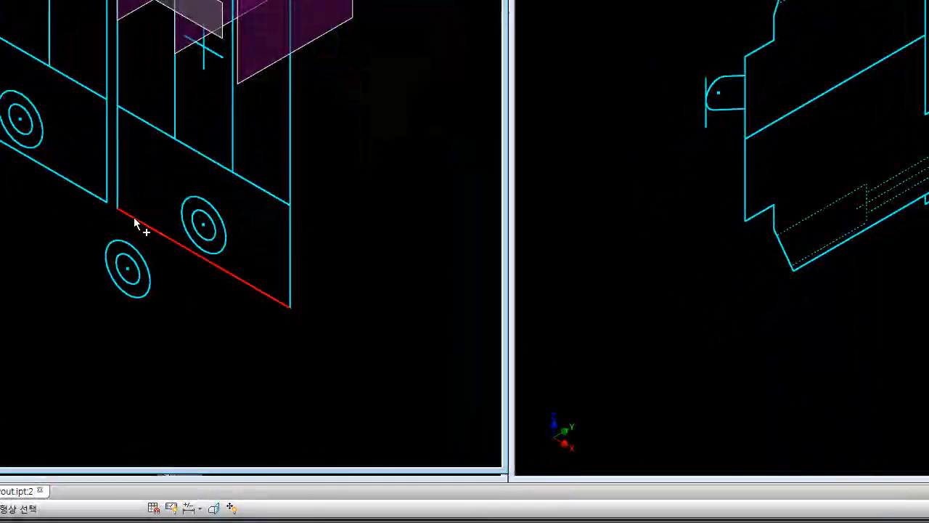
# Move the sketch's work plane back to the solid component's narrow front step
pyautogui.scroll(-5, 134, 218)
pyautogui.press('Escape')
pyautogui.doubleClick(113, 109)
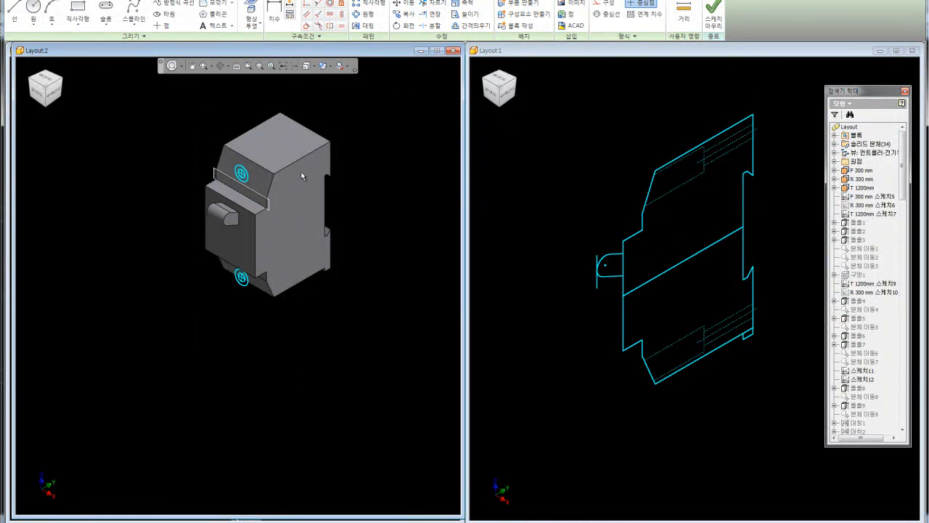
# Convert all the projected upper and lower circles to construction geometry
pyautogui.moveTo(186, 126); pyautogui.dragTo(329, 350)
pyautogui.click(604, 4)
pyautogui.click(397, 210)
pyautogui.scroll(5, 262, 182)
pyautogui.scroll(-4, 286, 183)
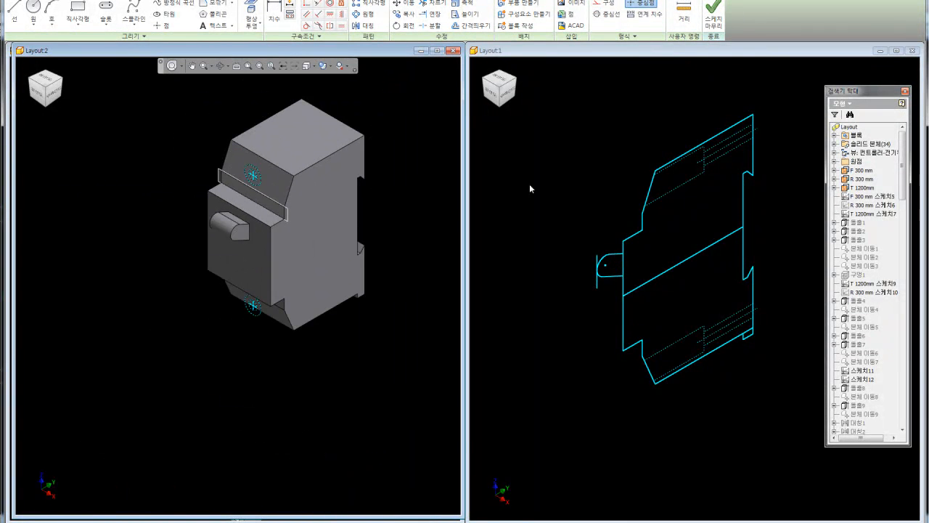
# Measure the distance from the side profile's short front vertical edge to the upper terminal's inner vertical line and copy the result
pyautogui.click(601, 189)
pyautogui.moveTo(603, 181); pyautogui.dragTo(580, 201, button='middle')
pyautogui.click(669, 20)
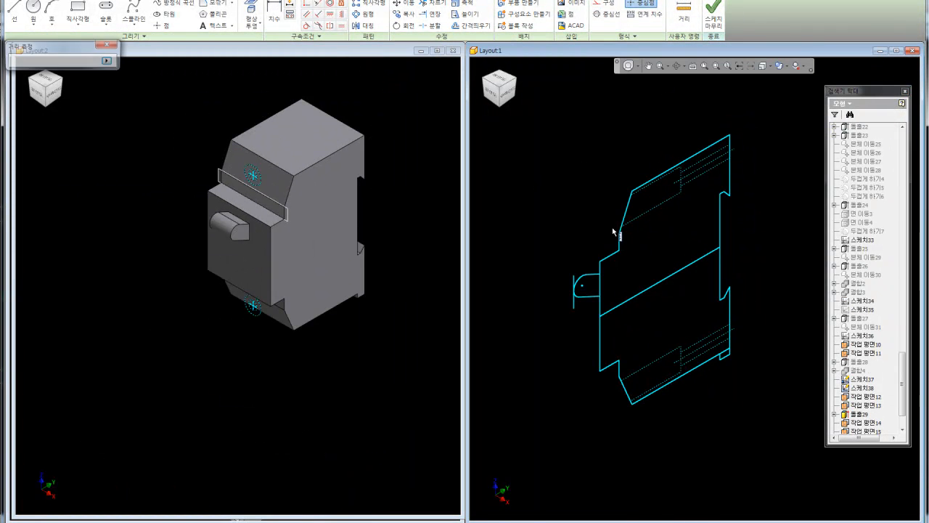
pyautogui.scroll(3, 617, 210)
pyautogui.click(621, 243)
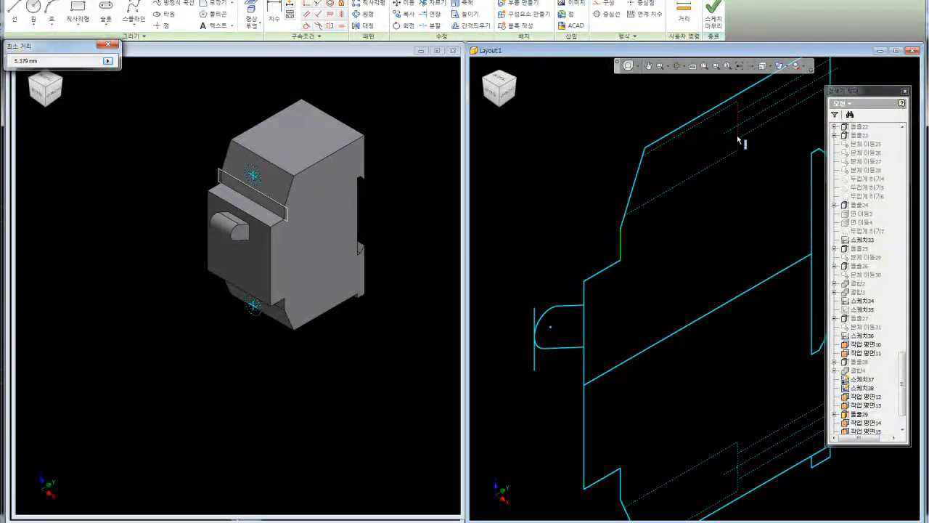
pyautogui.click(735, 149)
pyautogui.rightClick(28, 69)
pyautogui.click(45, 85)
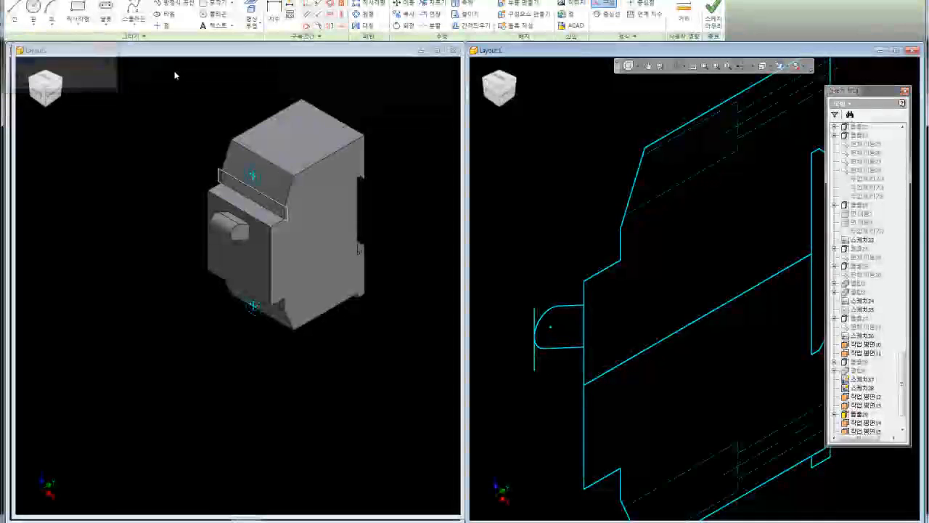
pyautogui.click(176, 73)
# Finish the sketch and set up through-all counterbore holes at the upper and lower terminal centres of the body solid
pyautogui.click(714, 13)
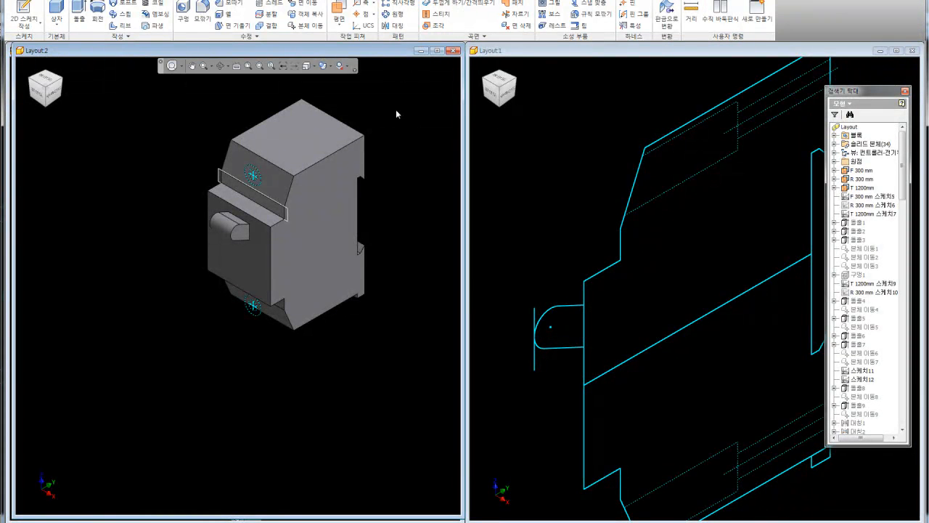
pyautogui.click(183, 9)
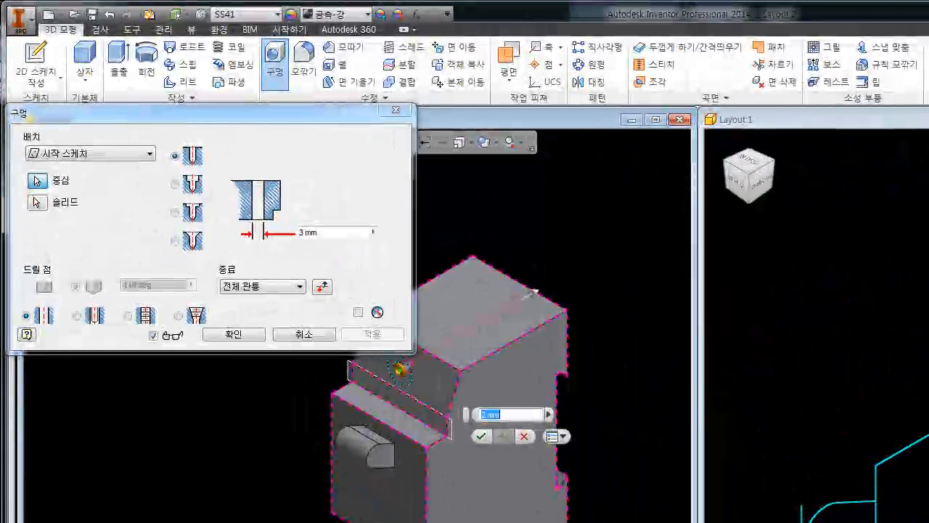
pyautogui.click(38, 203)
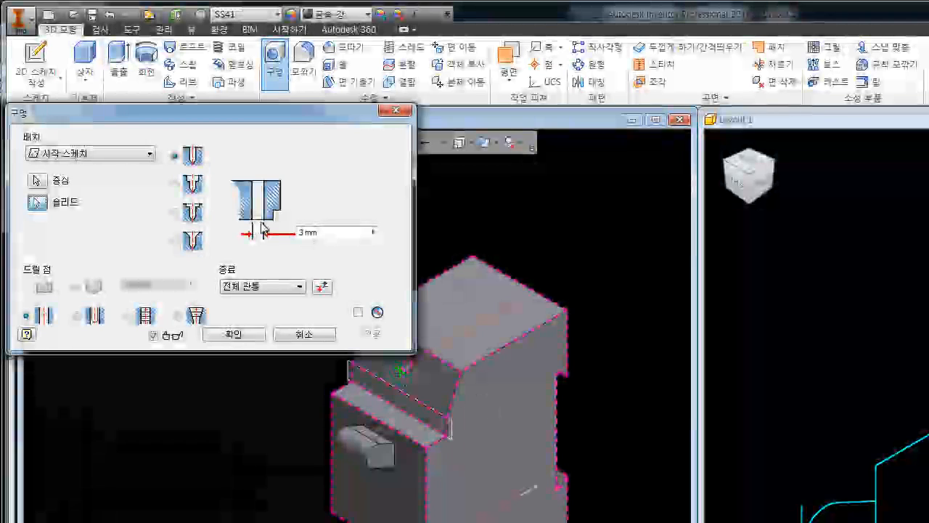
pyautogui.click(175, 183)
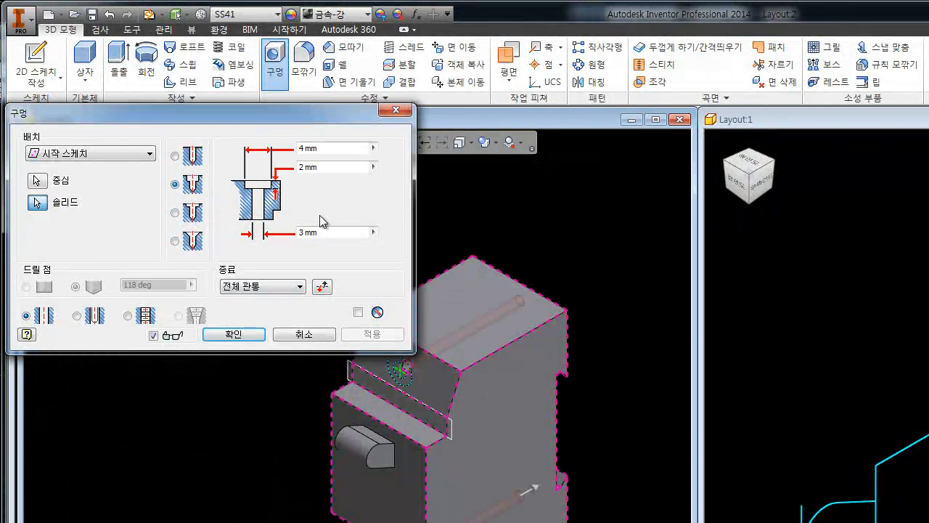
# Measure the outer terminal circle and set the counterbore diameter to 8.5 mm and its depth to 23.5 mm
pyautogui.moveTo(309, 151); pyautogui.dragTo(360, 154)
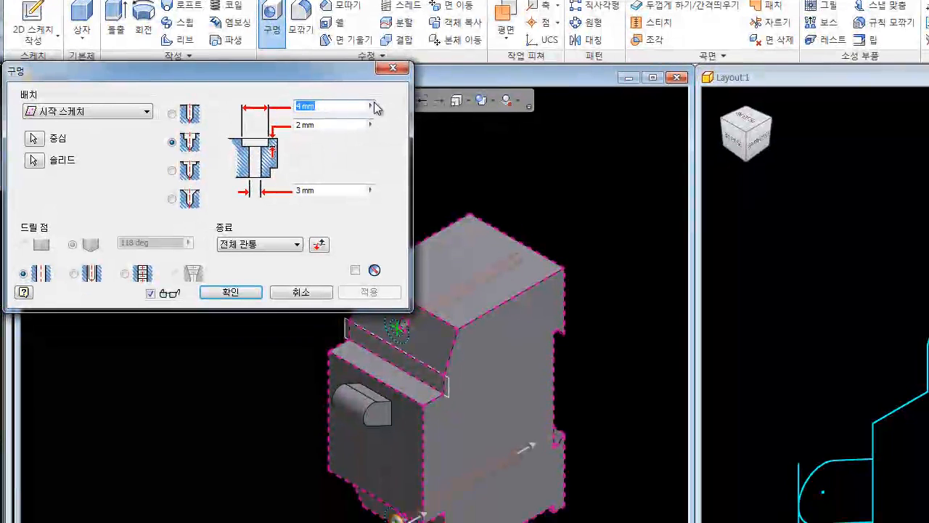
pyautogui.click(373, 148)
pyautogui.click(416, 152)
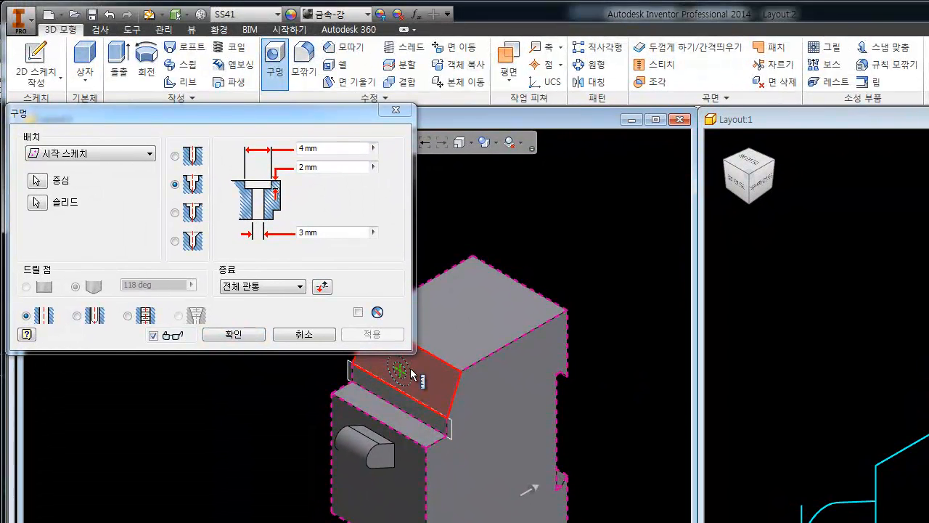
pyautogui.click(412, 374)
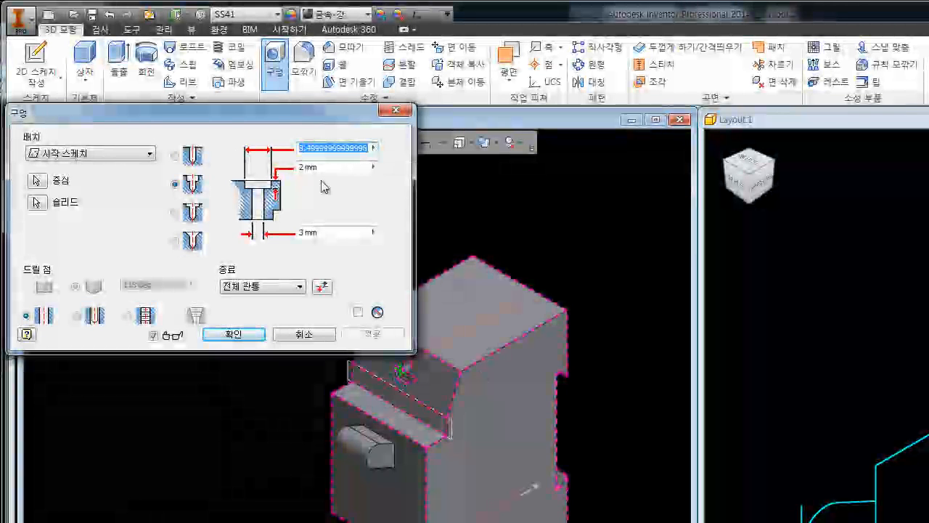
pyautogui.write('8.5')
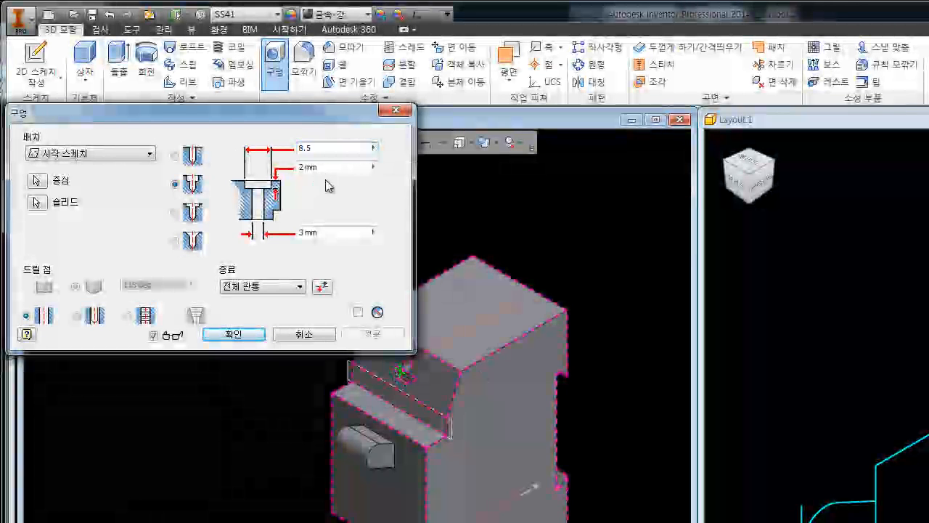
pyautogui.press('Tab')
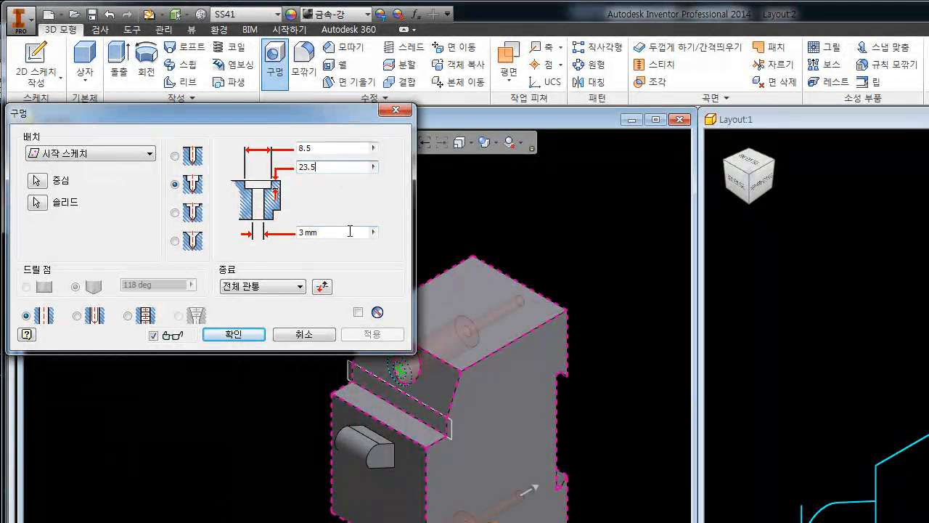
# Measure the inner terminal circle and set the drilled hole diameter to 4.5 mm
pyautogui.click(373, 232)
pyautogui.click(405, 233)
pyautogui.scroll(-2, 413, 369)
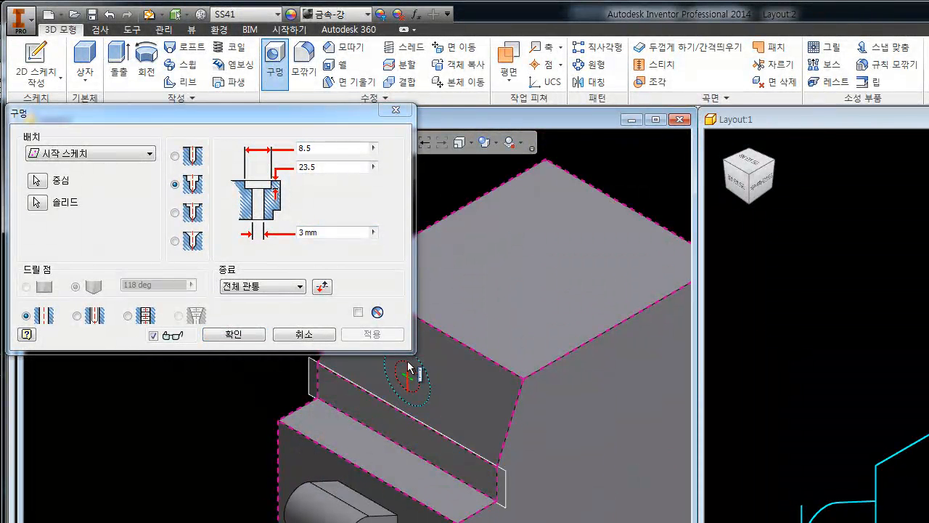
pyautogui.click(408, 369)
pyautogui.write('4.5')
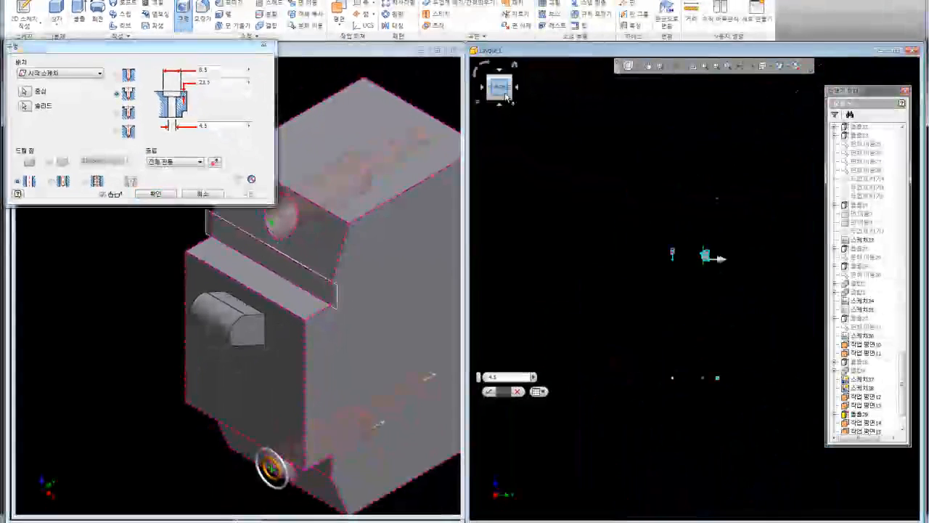
# Compare the hole preview with the side profile sketch and create both counterbored terminal holes
pyautogui.click(506, 97)
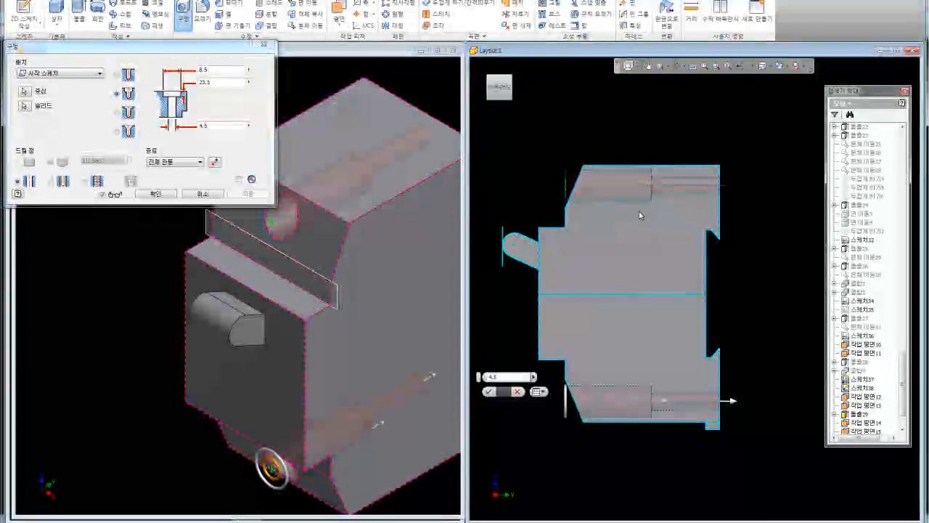
pyautogui.scroll(5, 639, 212)
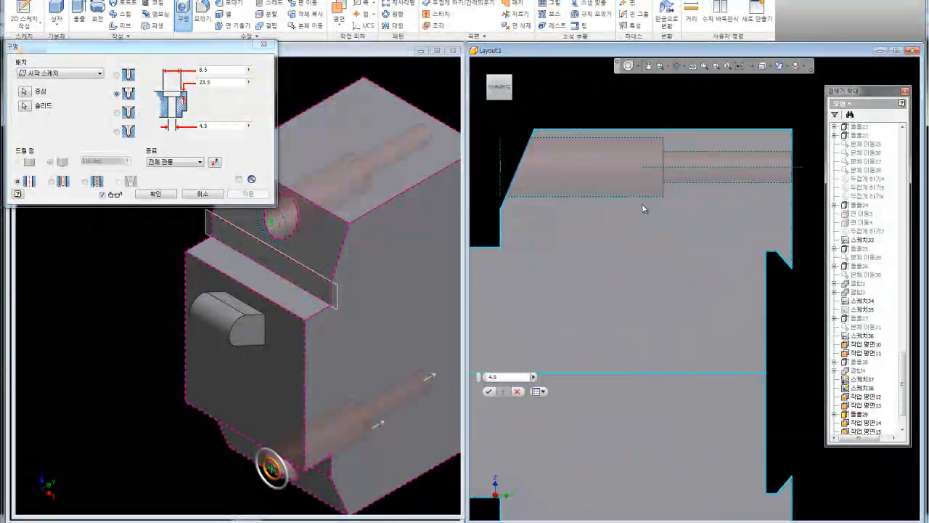
pyautogui.scroll(-3, 642, 207)
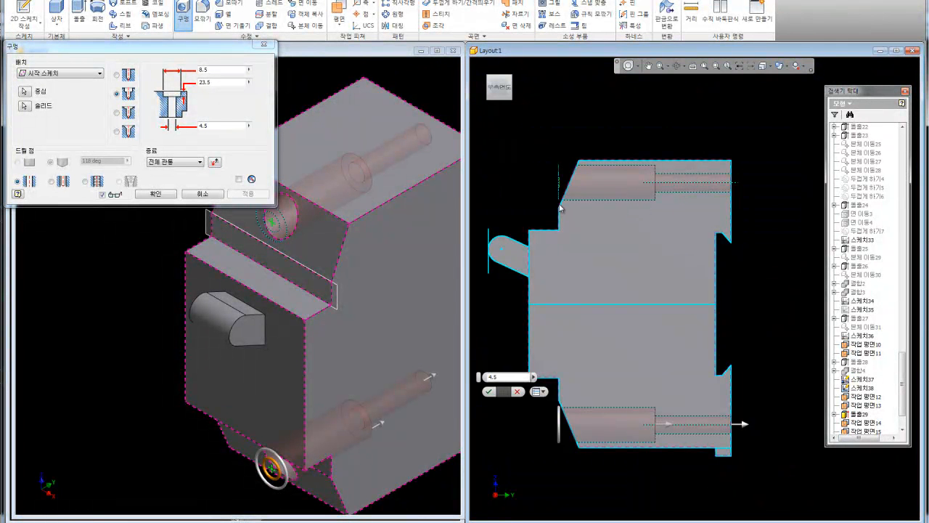
pyautogui.click(156, 194)
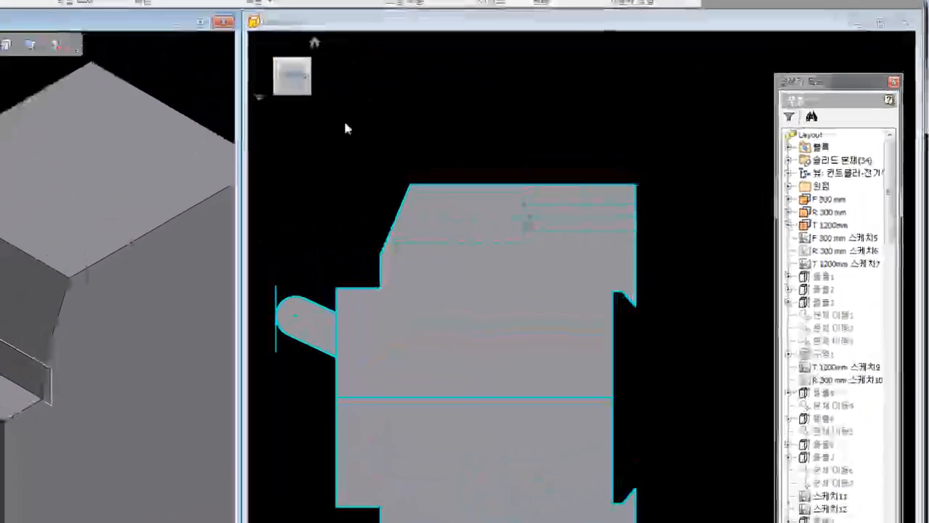
# Show the side view shaded with hidden edges to check the drilled holes against the sketch, and restore the shaded-with-edges style
pyautogui.click(540, 122)
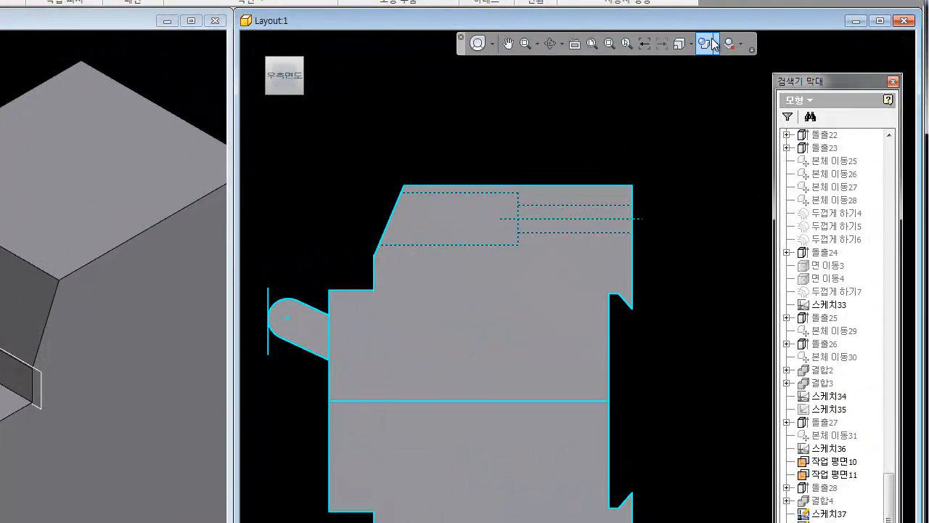
pyautogui.click(708, 45)
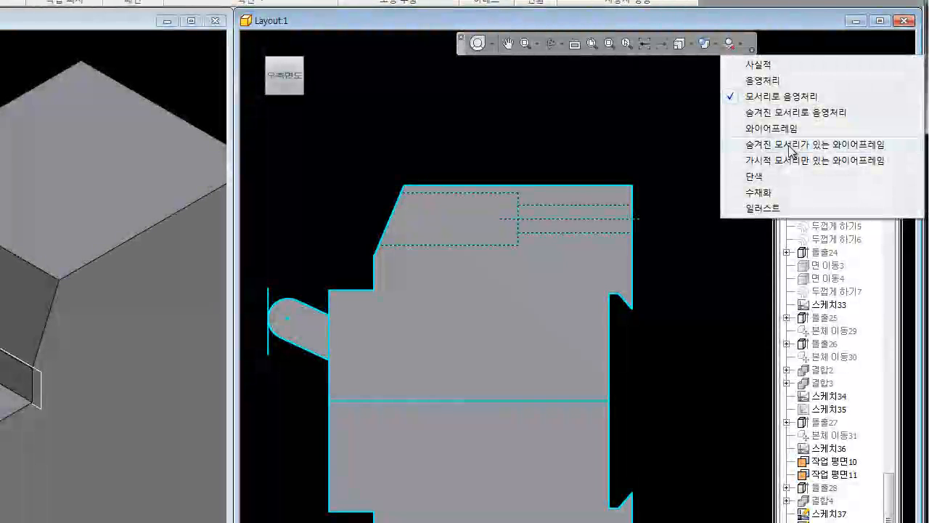
pyautogui.click(791, 145)
pyautogui.click(715, 48)
pyautogui.click(734, 114)
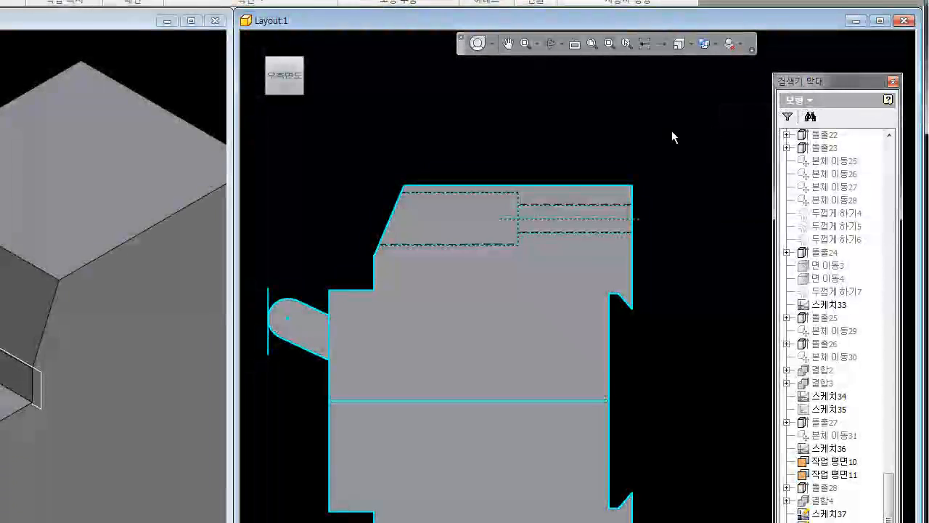
pyautogui.click(716, 48)
pyautogui.click(759, 95)
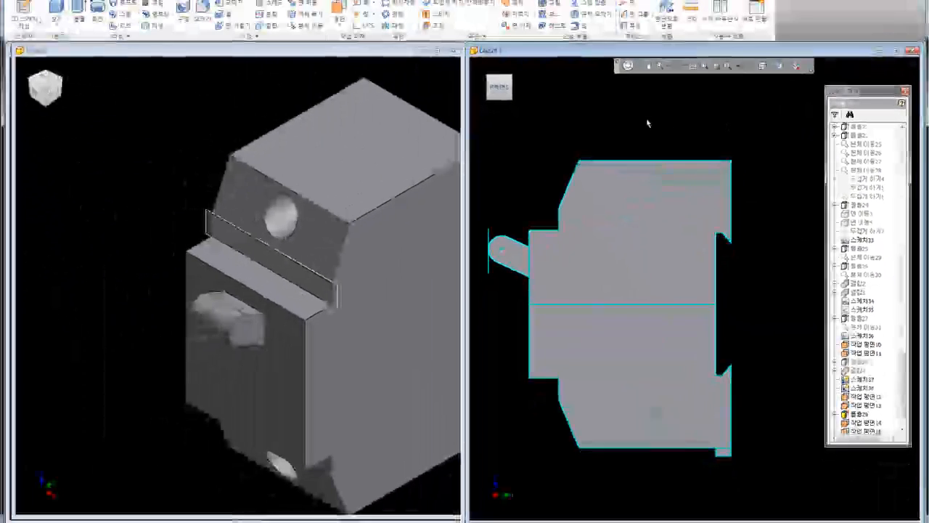
# Apply a light off-white appearance to the body solid and a red appearance to the lever solid
pyautogui.scroll(-5, 501, 134)
pyautogui.click(514, 64)
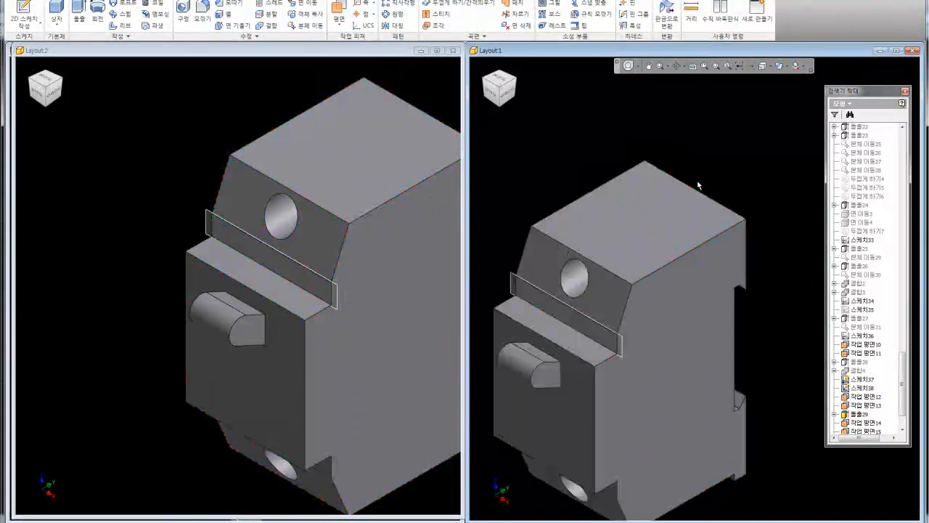
pyautogui.scroll(-3, 693, 152)
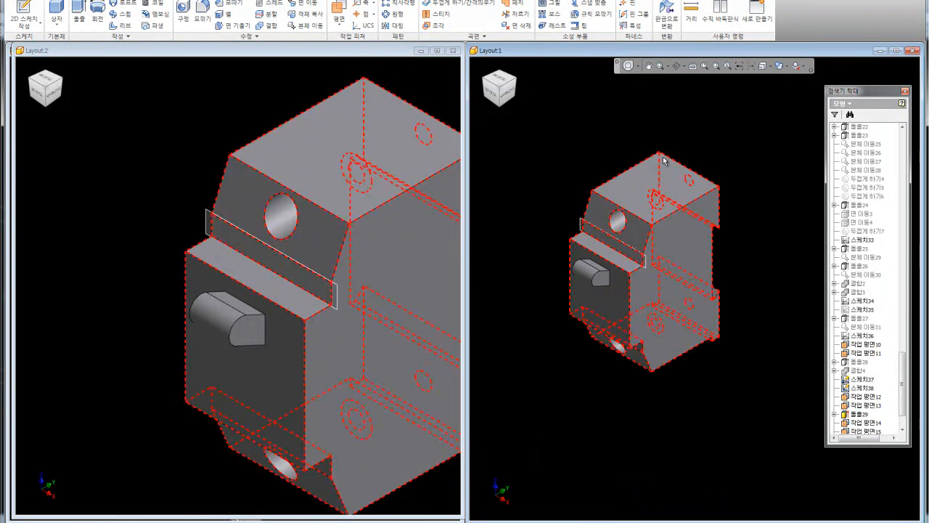
pyautogui.click(663, 161)
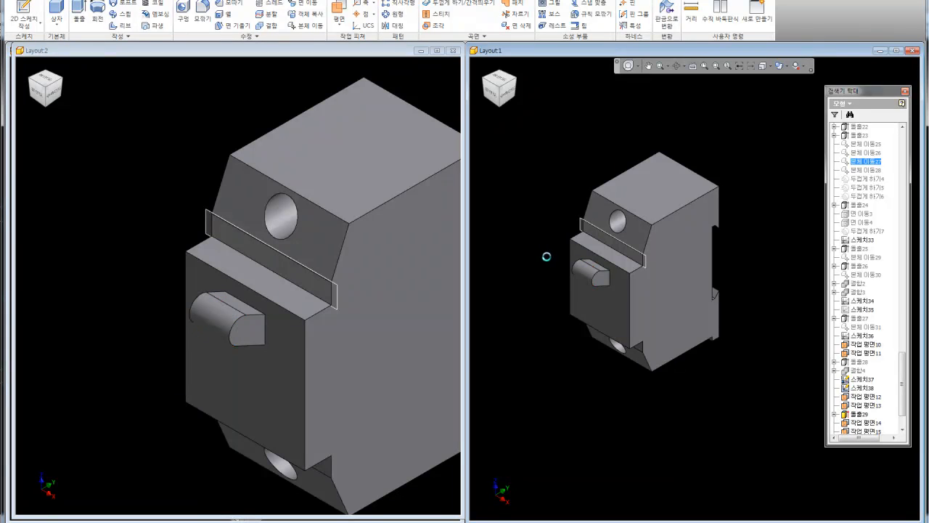
pyautogui.click(725, 182)
pyautogui.doubleClick(720, 188)
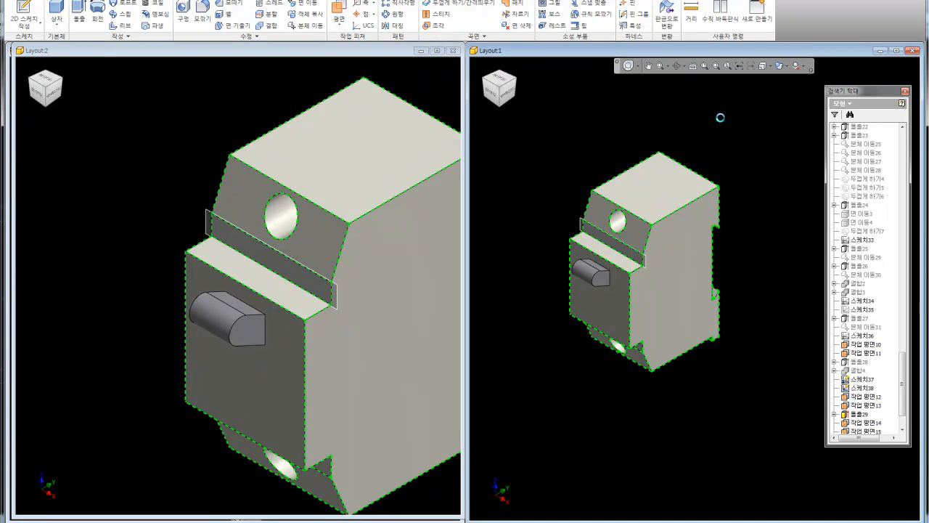
pyautogui.click(581, 268)
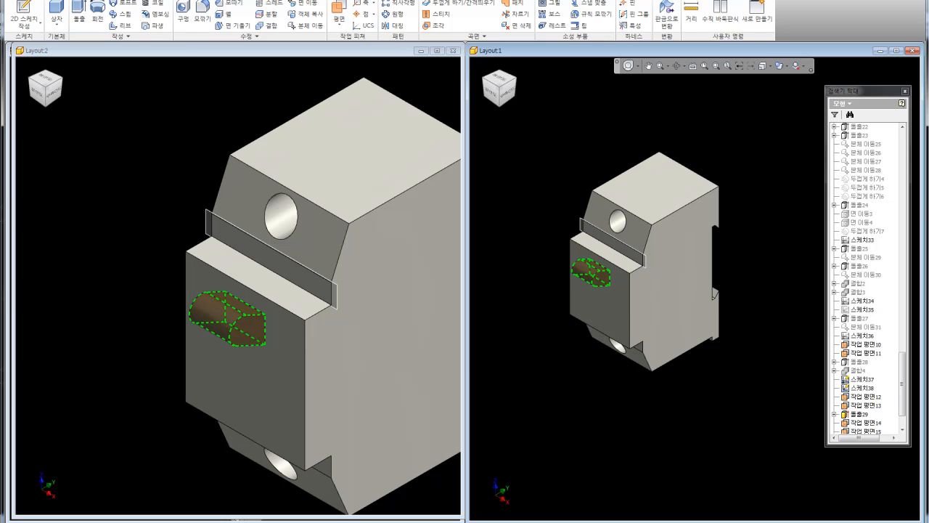
pyautogui.click(662, 125)
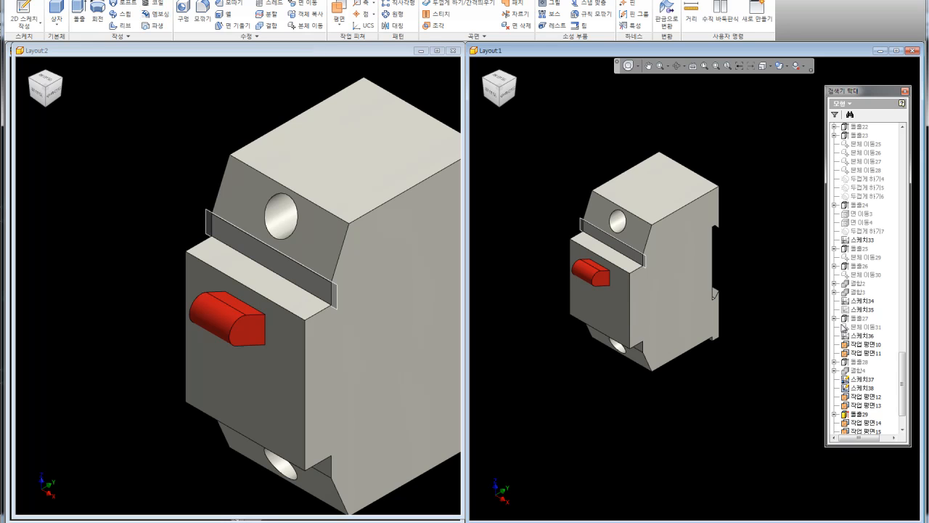
# Turn off the visibility of work planes 10 through 15
pyautogui.press('Home')
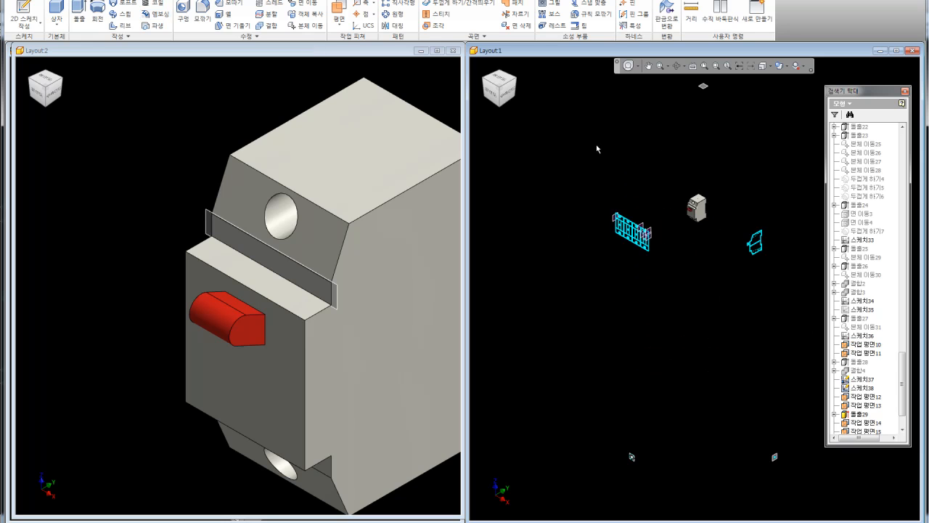
pyautogui.click(863, 344)
pyautogui.keyDown('shift'); pyautogui.click(863, 353); pyautogui.keyUp('shift')
pyautogui.rightClick(868, 352)
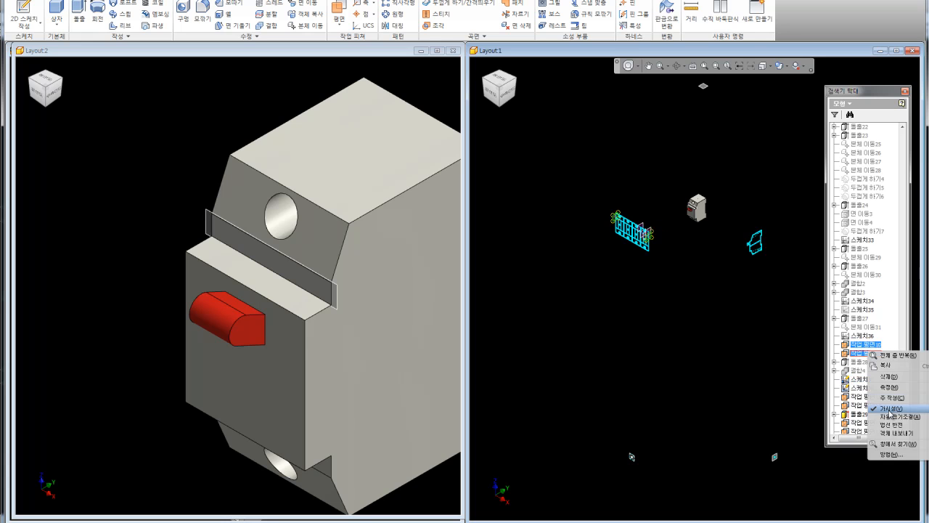
pyautogui.click(888, 409)
pyautogui.keyDown('shift'); pyautogui.click(864, 405); pyautogui.keyUp('shift')
pyautogui.rightClick(870, 406)
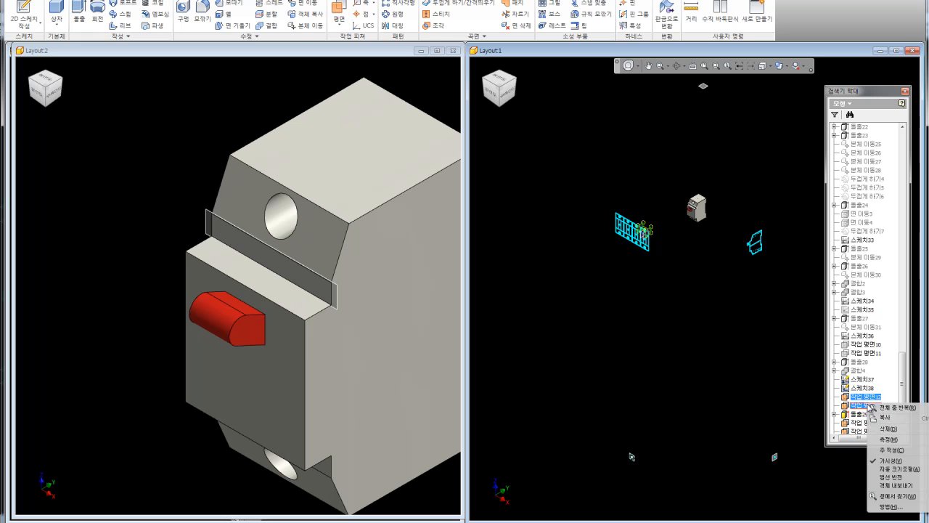
pyautogui.click(888, 461)
pyautogui.click(865, 422)
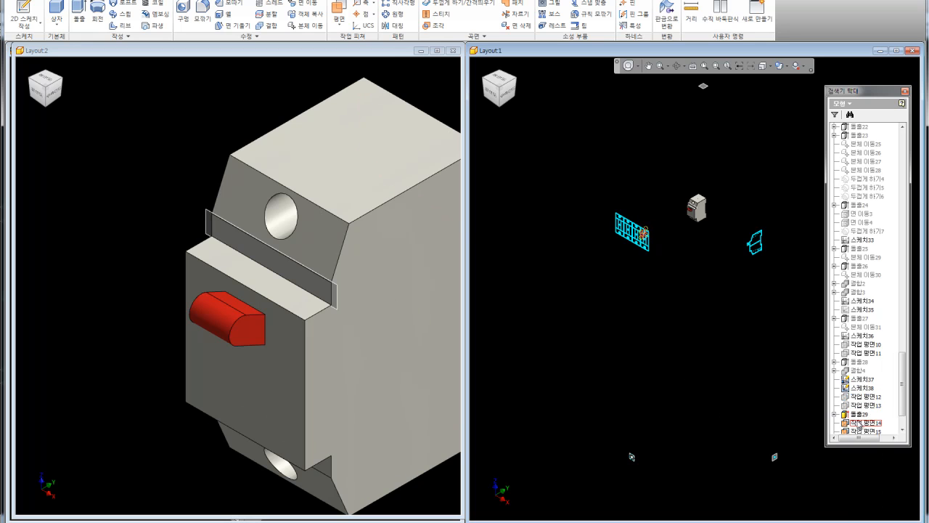
pyautogui.rightClick(861, 427)
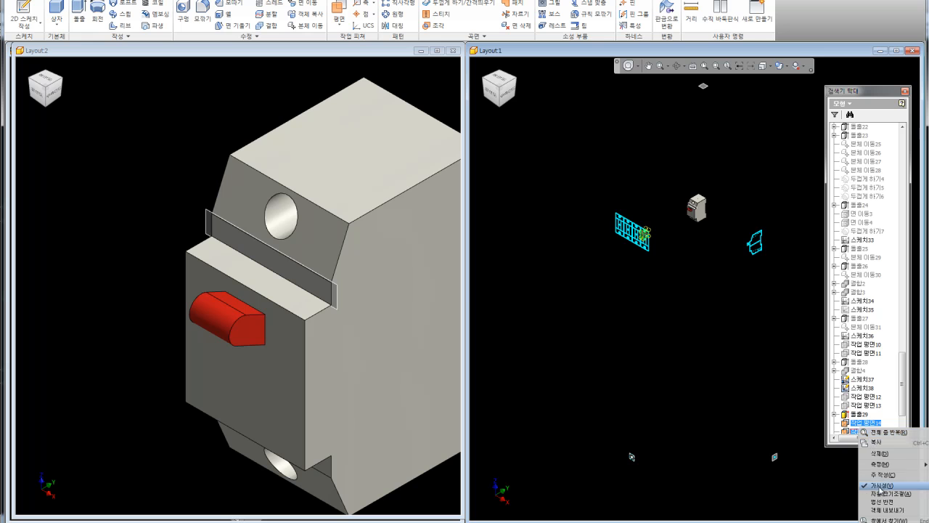
pyautogui.click(883, 485)
# Select the remaining visible work plane on the body's narrow front step
pyautogui.scroll(5, 704, 208)
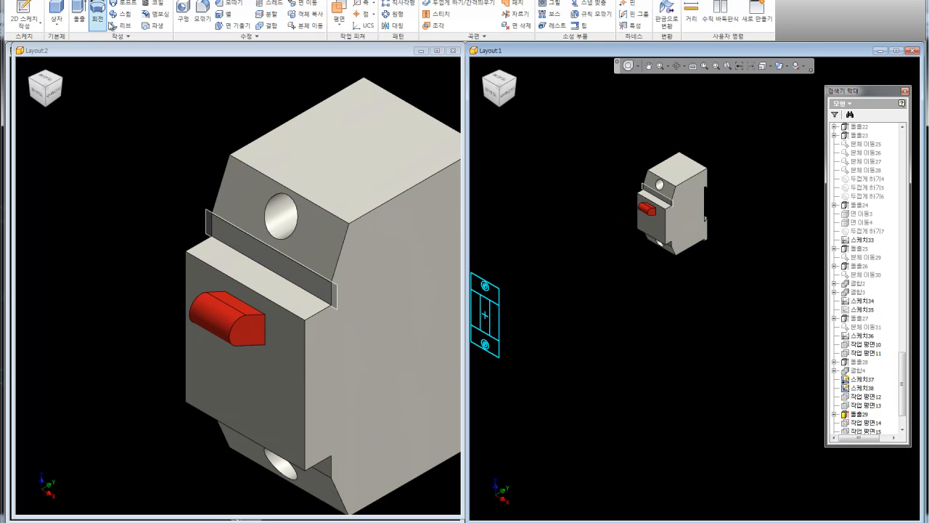
pyautogui.click(646, 191)
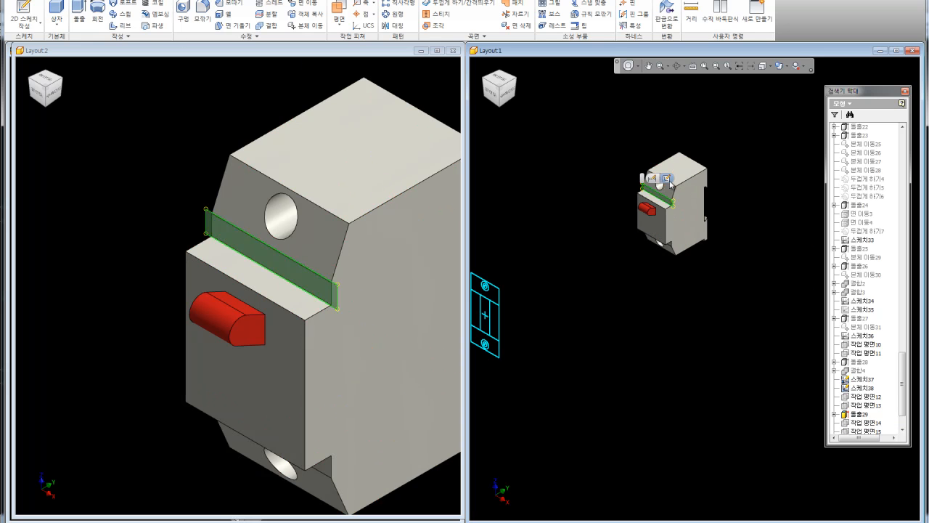